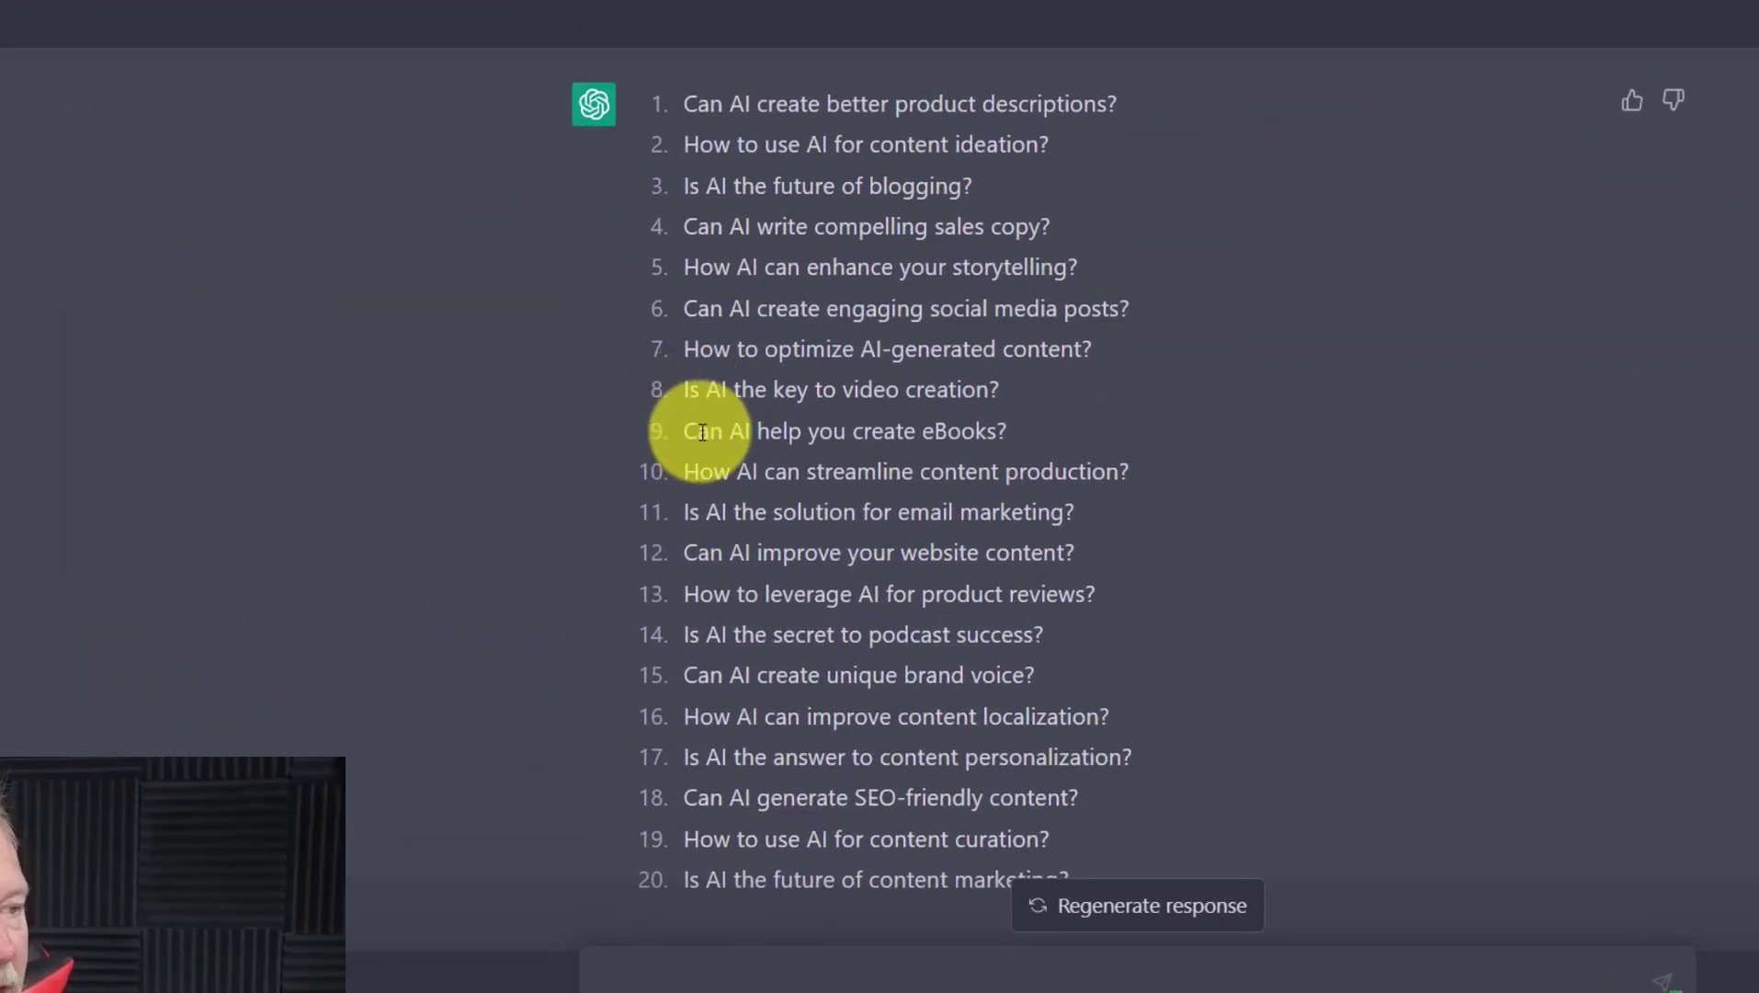
Step: Copy the ninth title, "Can AI help you create eBooks?", from the ChatGPT list and switch to Thumbnail.ai
left_click_drag(689, 433, 1008, 432)
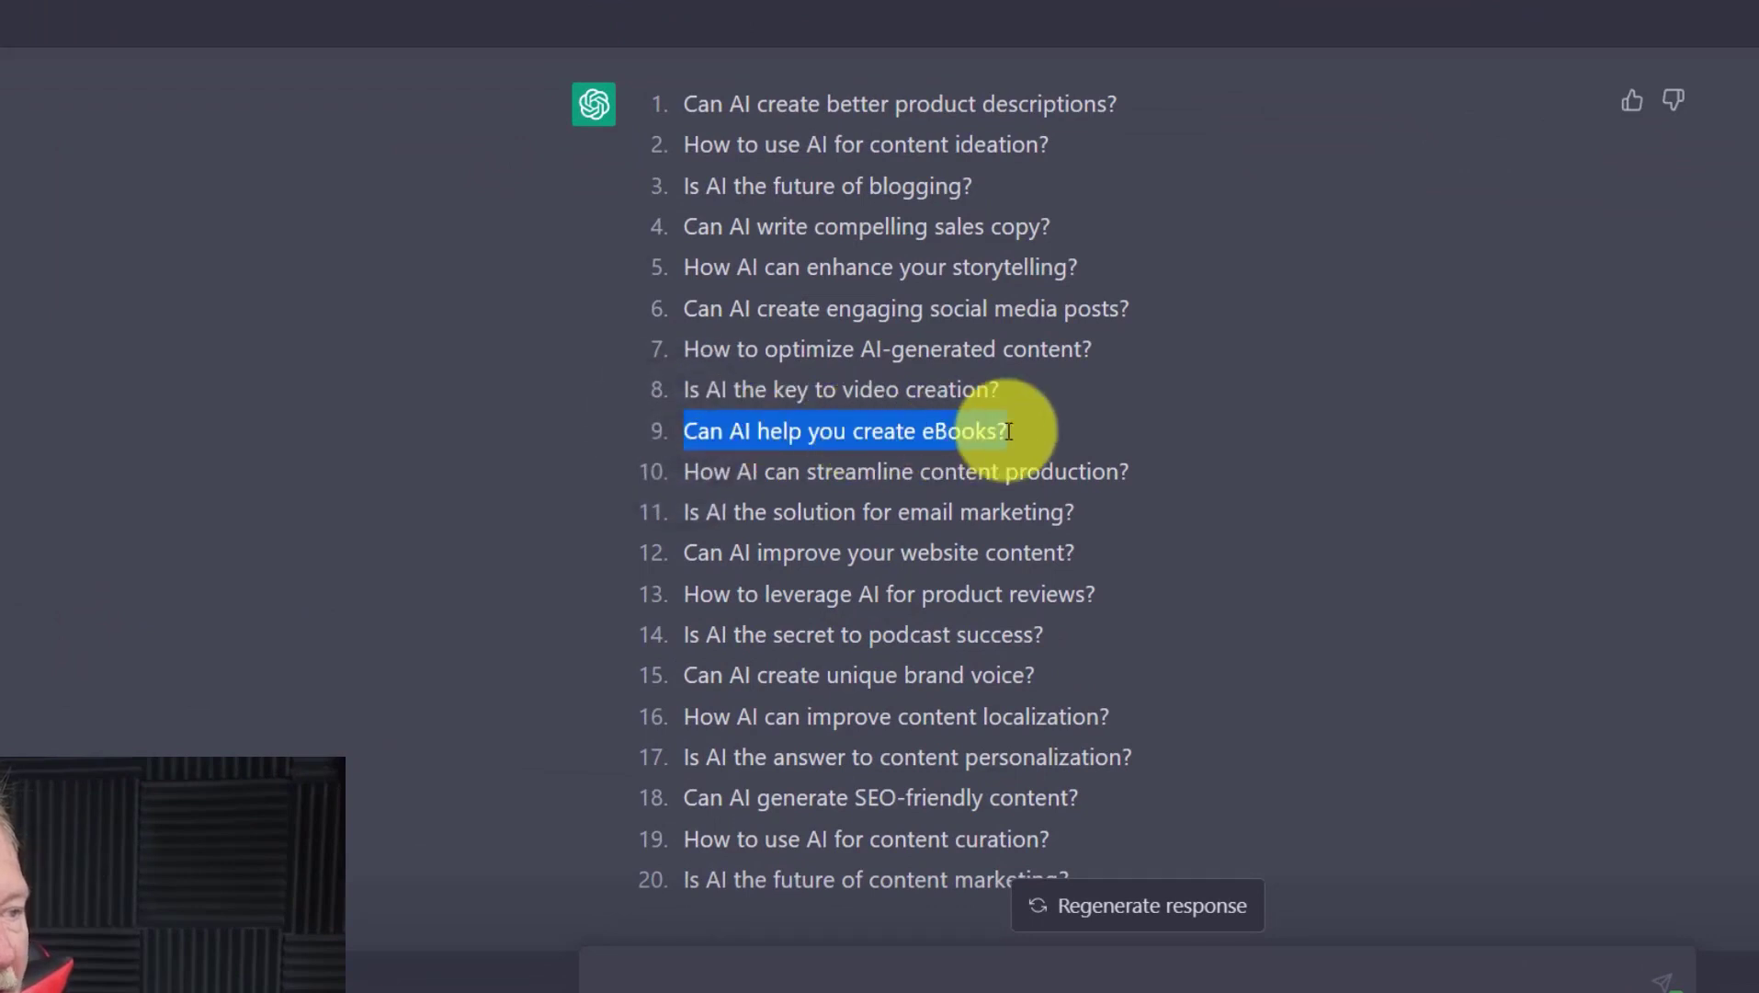
right_click(906, 424)
left_click(1011, 464)
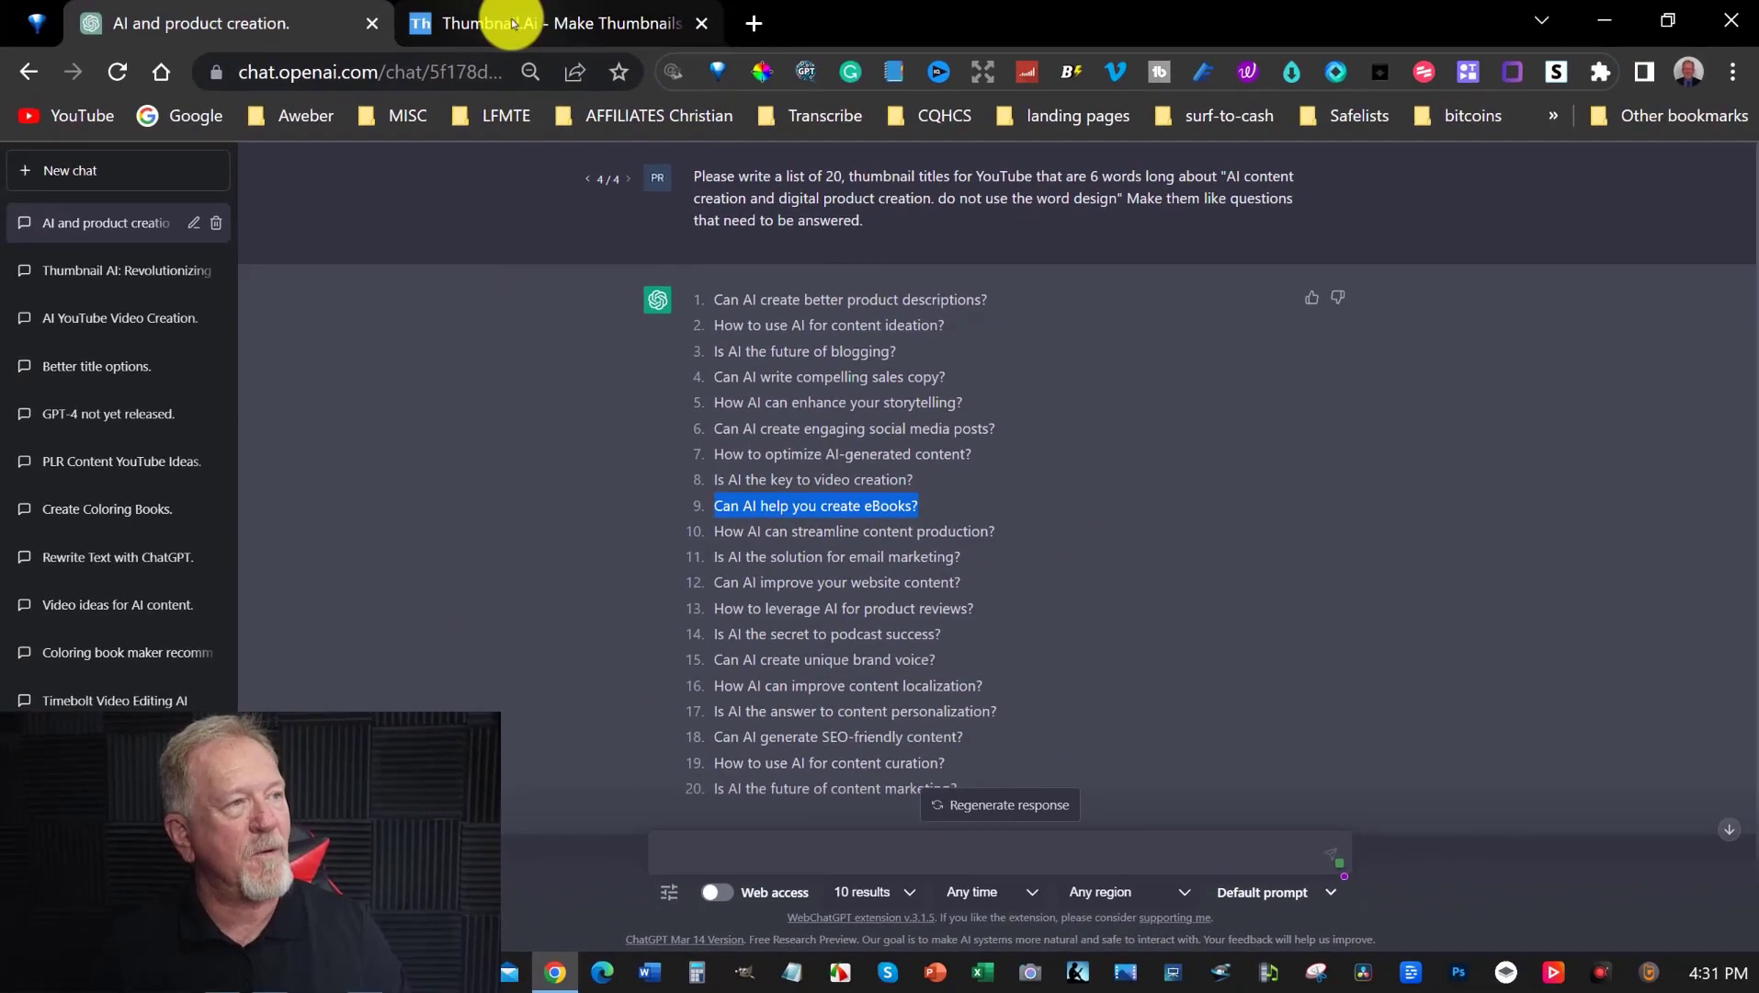
left_click(513, 22)
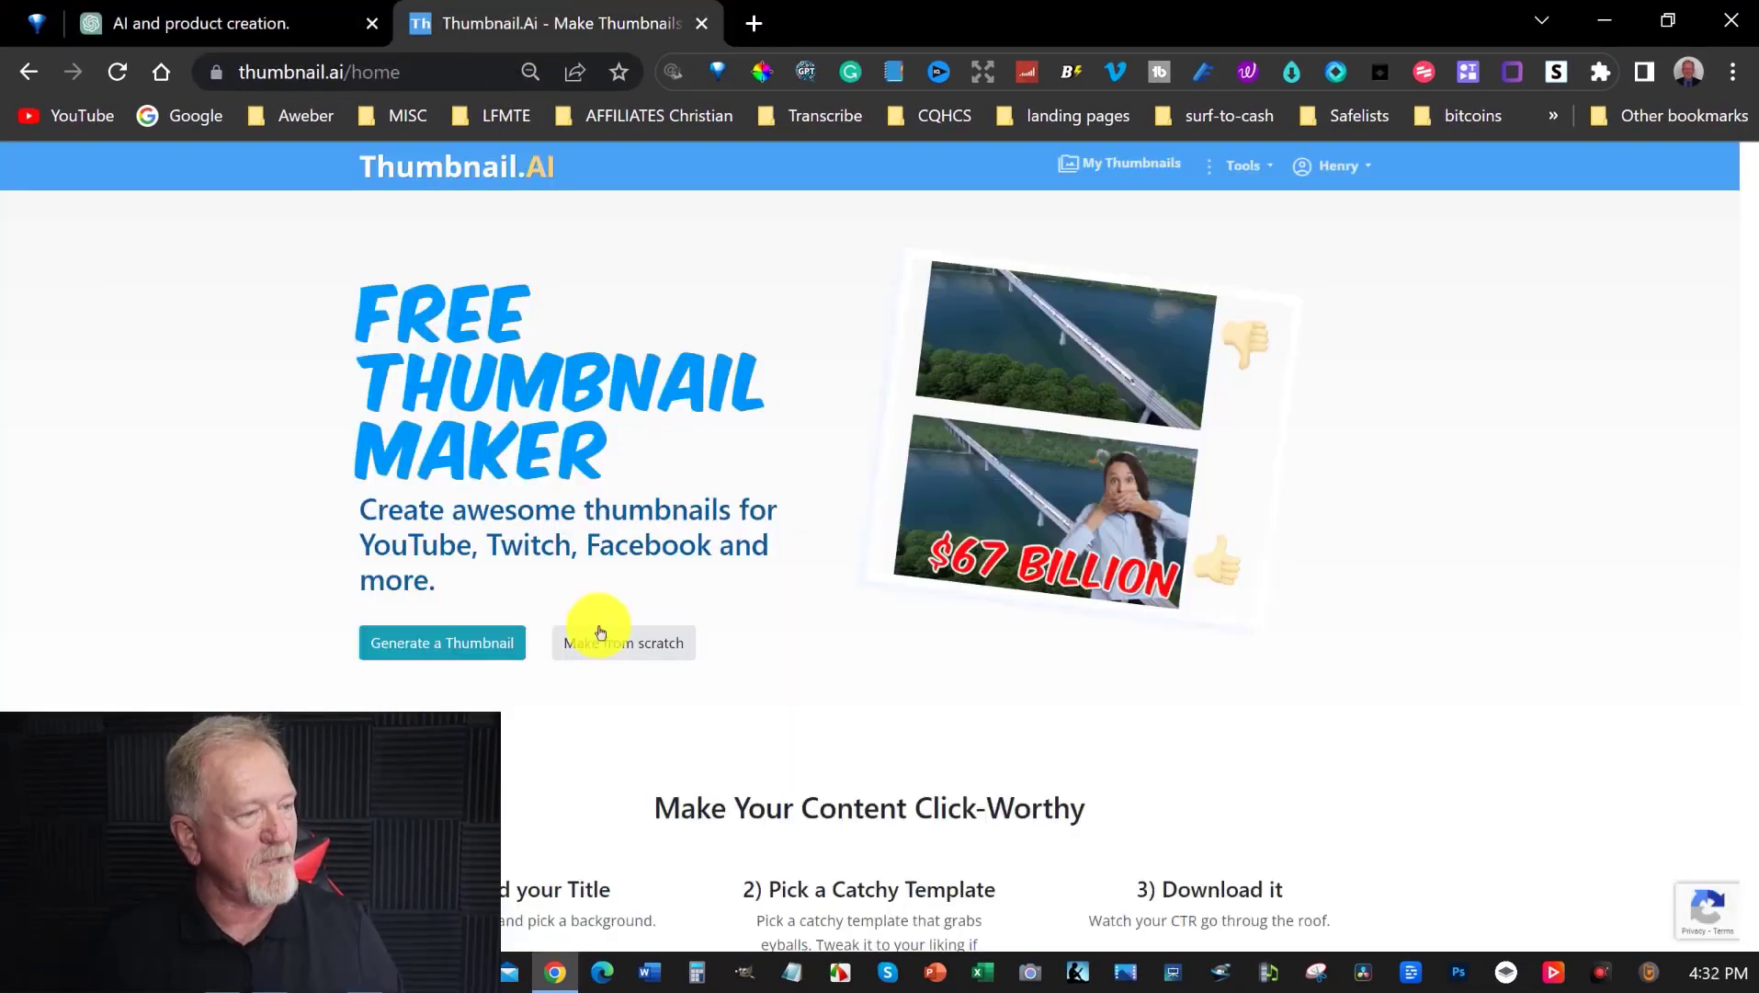
Step: Generate thumbnail ideas using "Can AI help you create eBooks?" as the main text, without a secondary title
left_click(1340, 167)
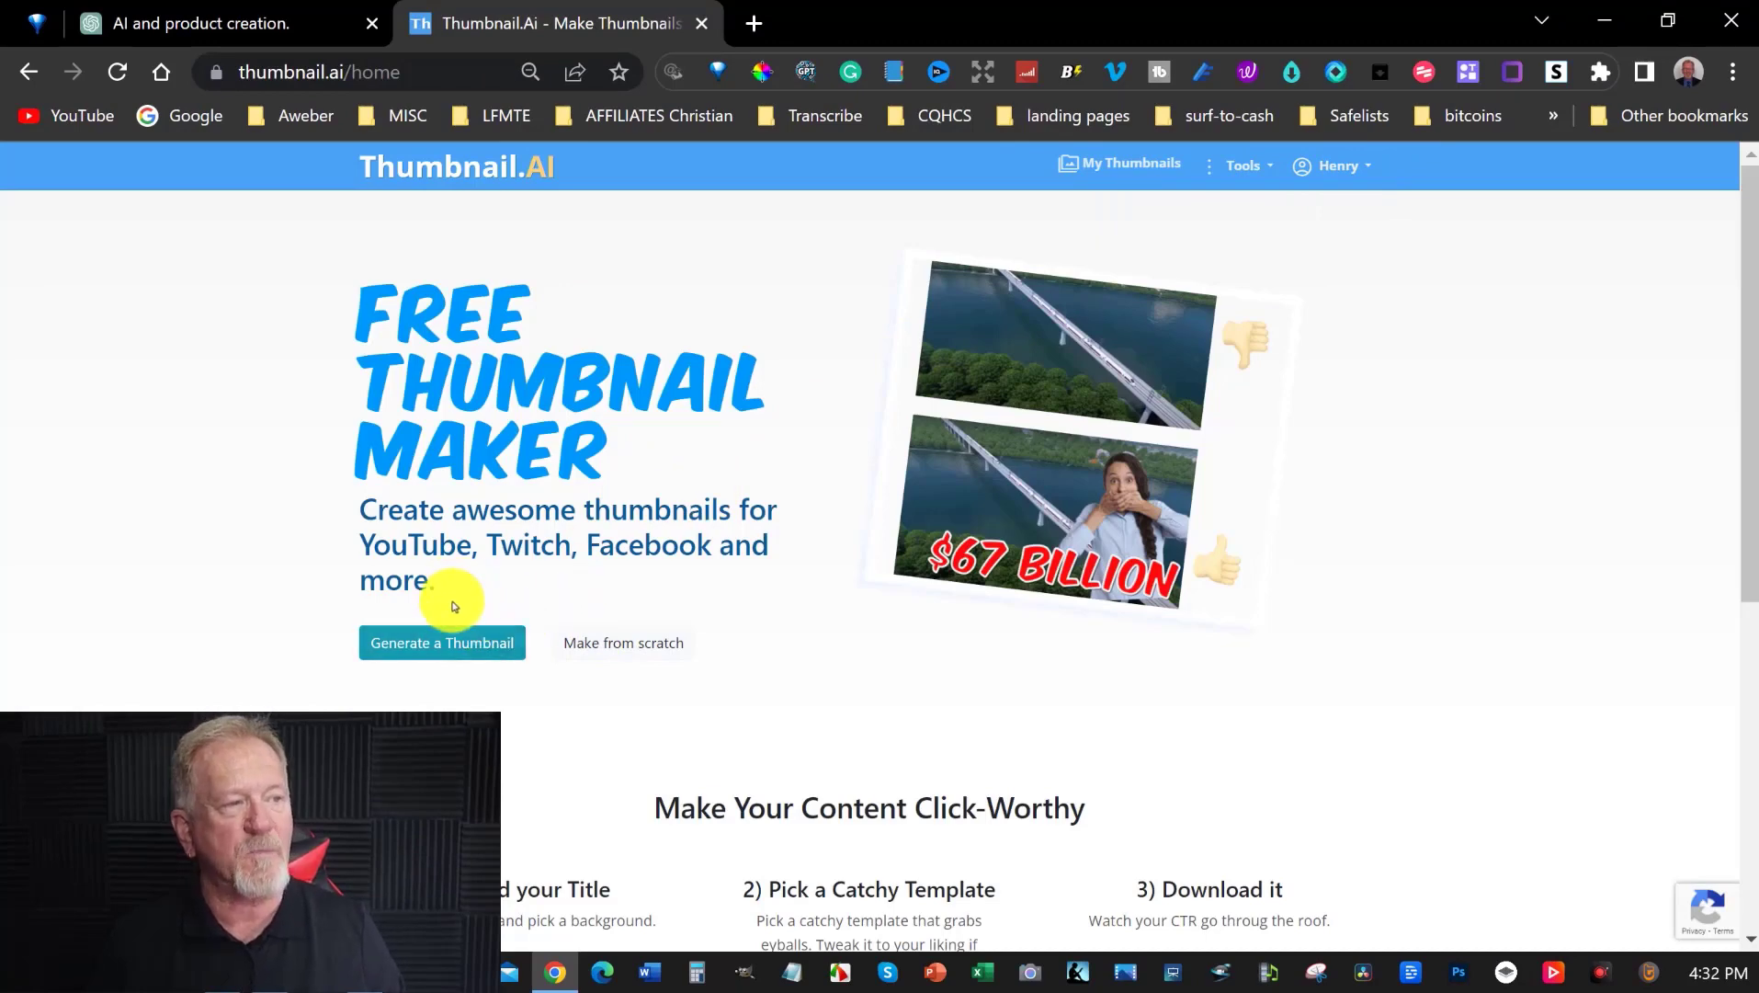
scroll(662, 467, "down", 5)
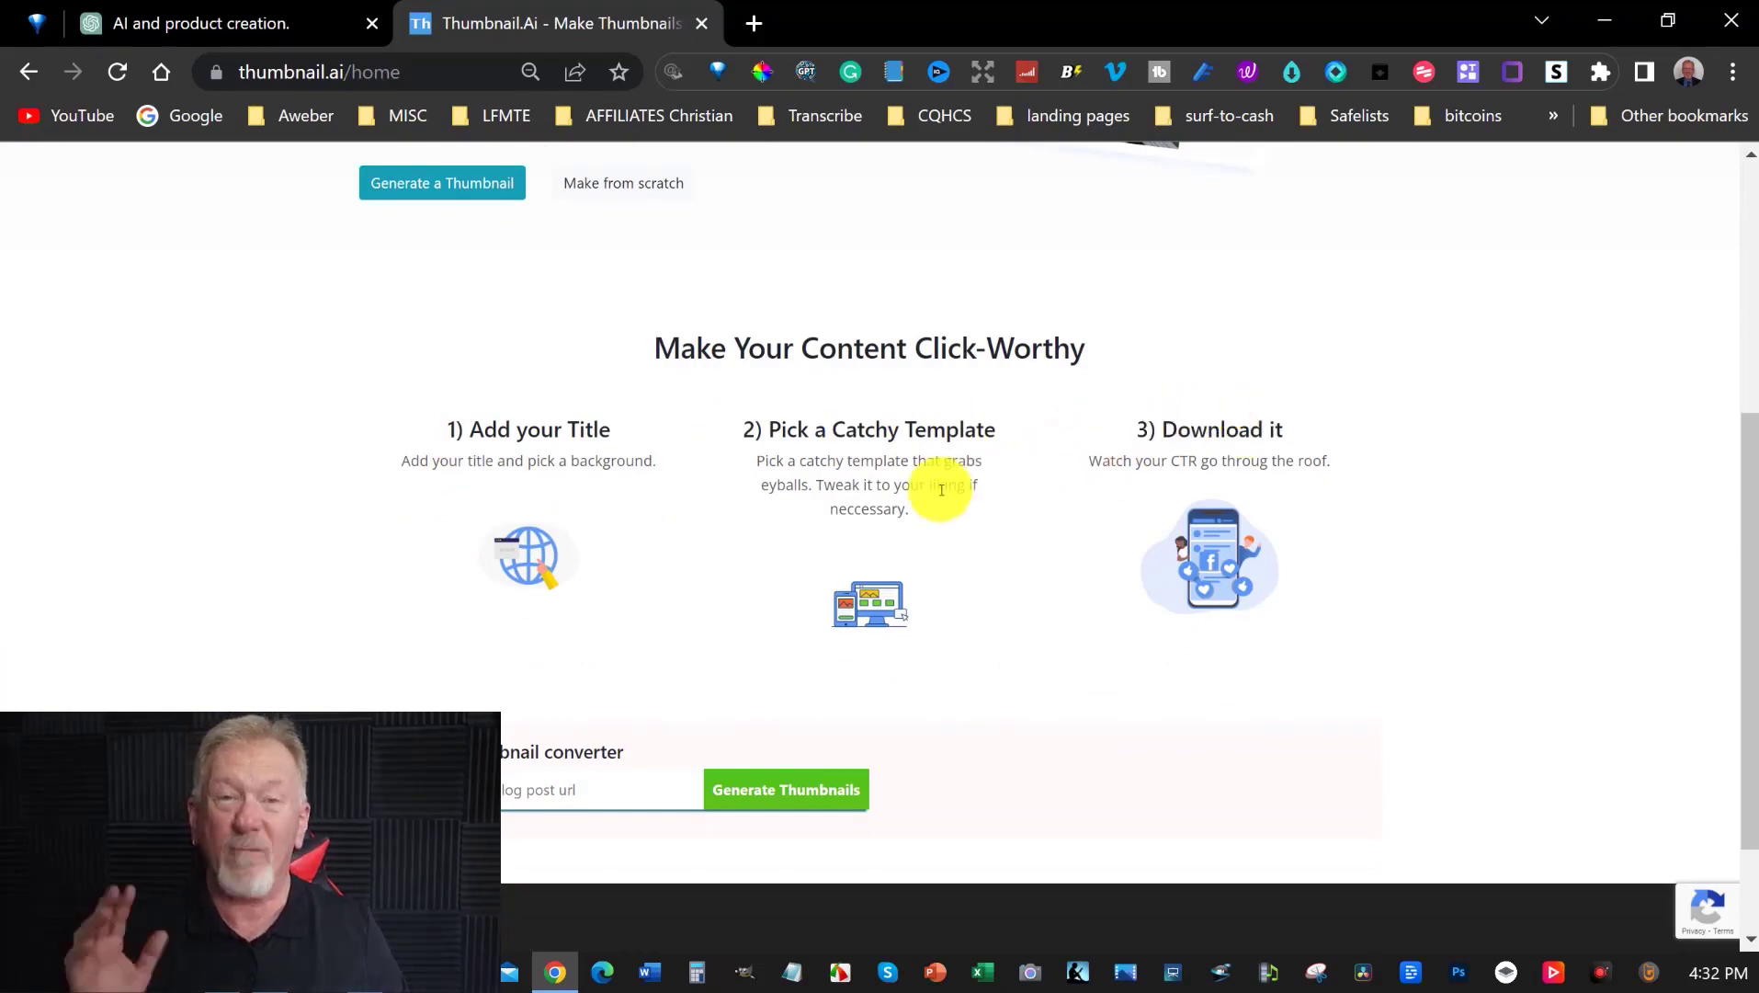
scroll(689, 527, "up", 5)
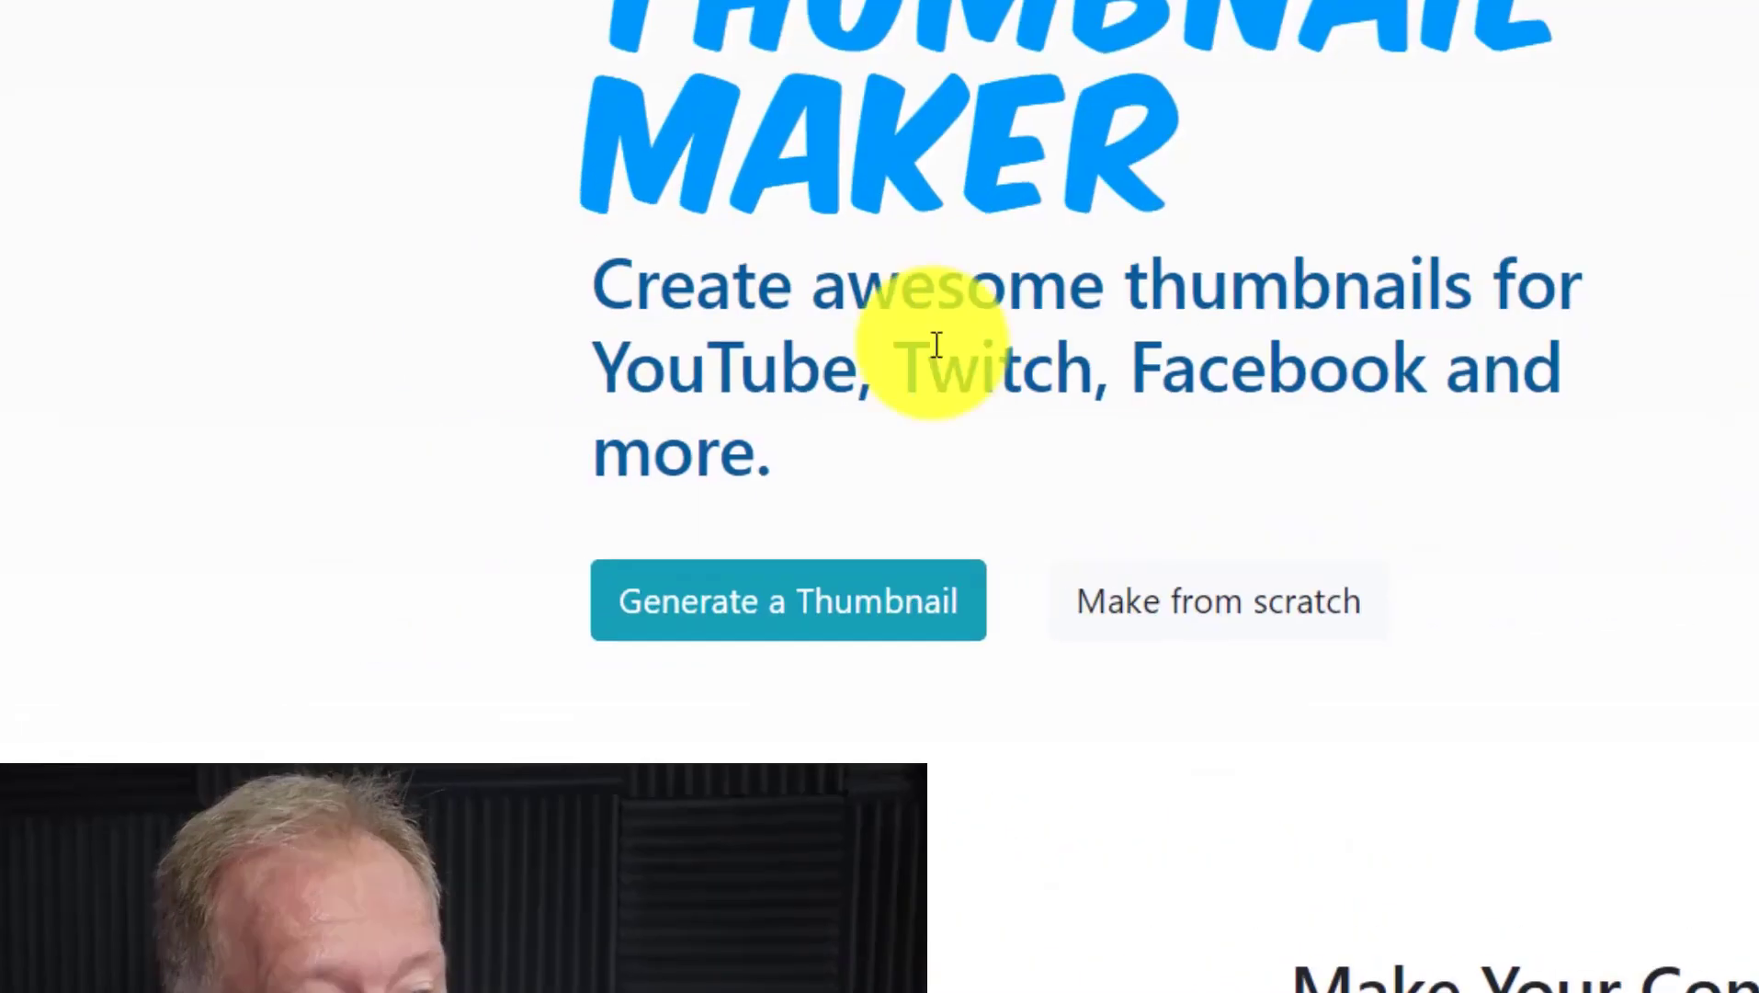
left_click(758, 609)
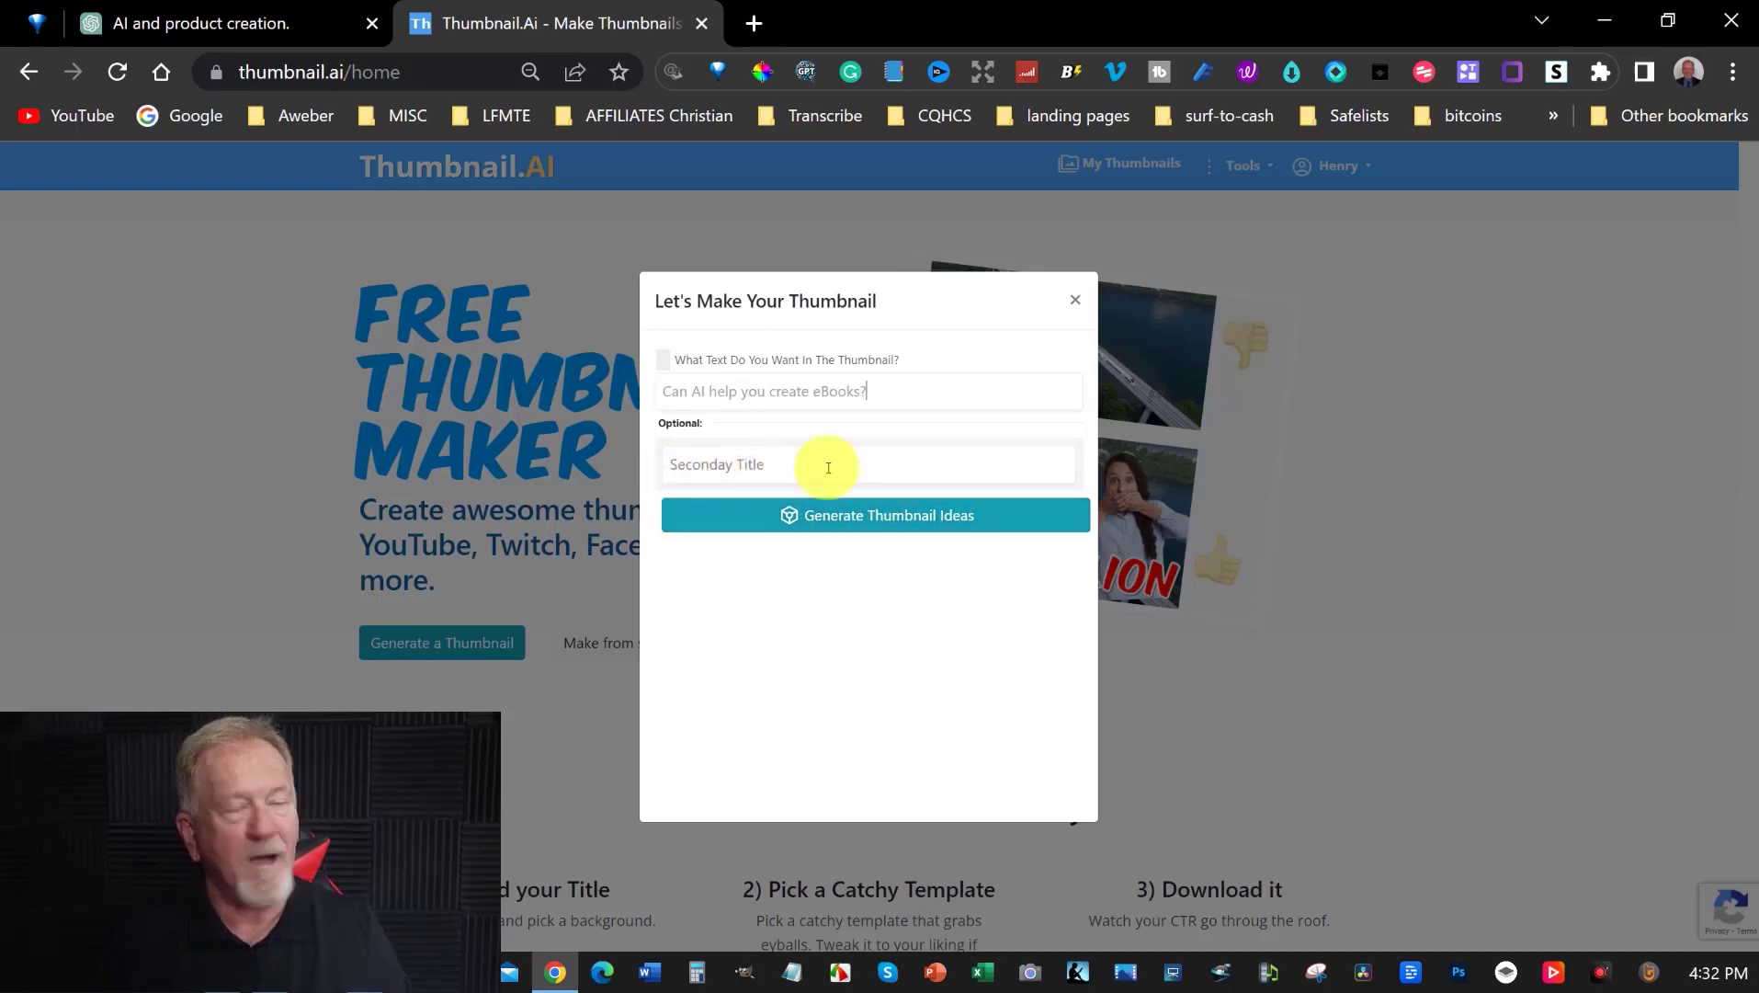
left_click(873, 516)
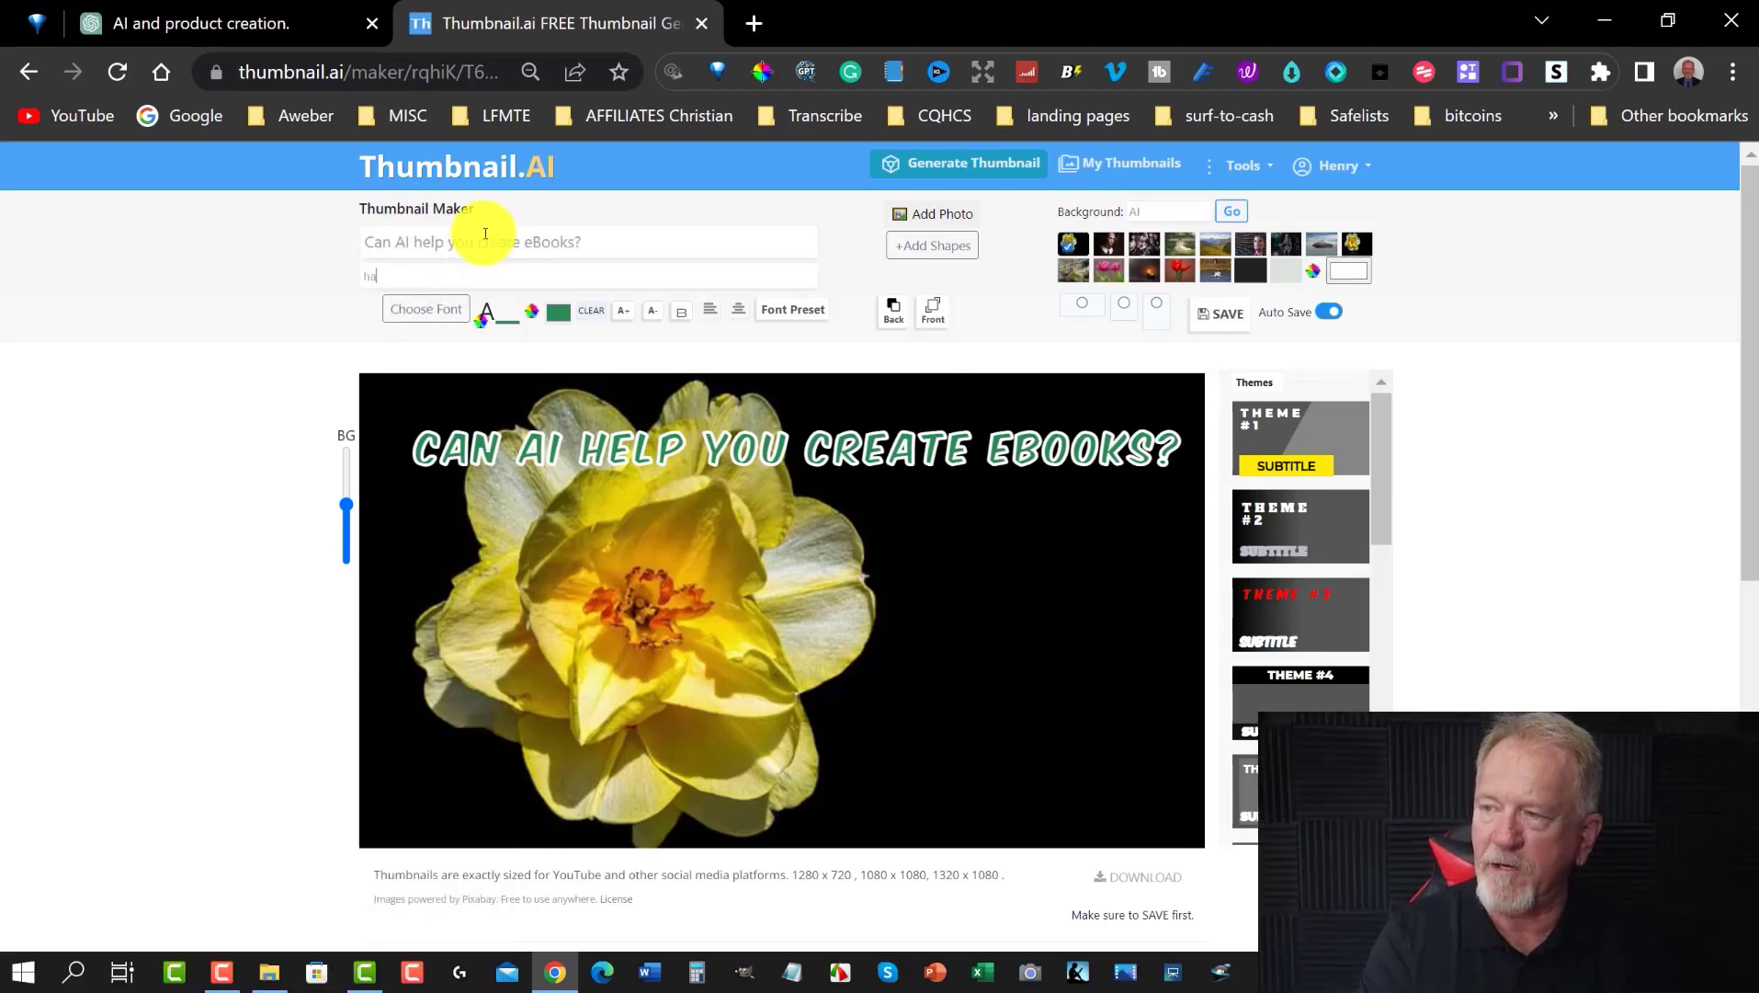
Step: Try out the subtitle text "haoihjf" on the thumbnail and clear it again
type("haoihjf")
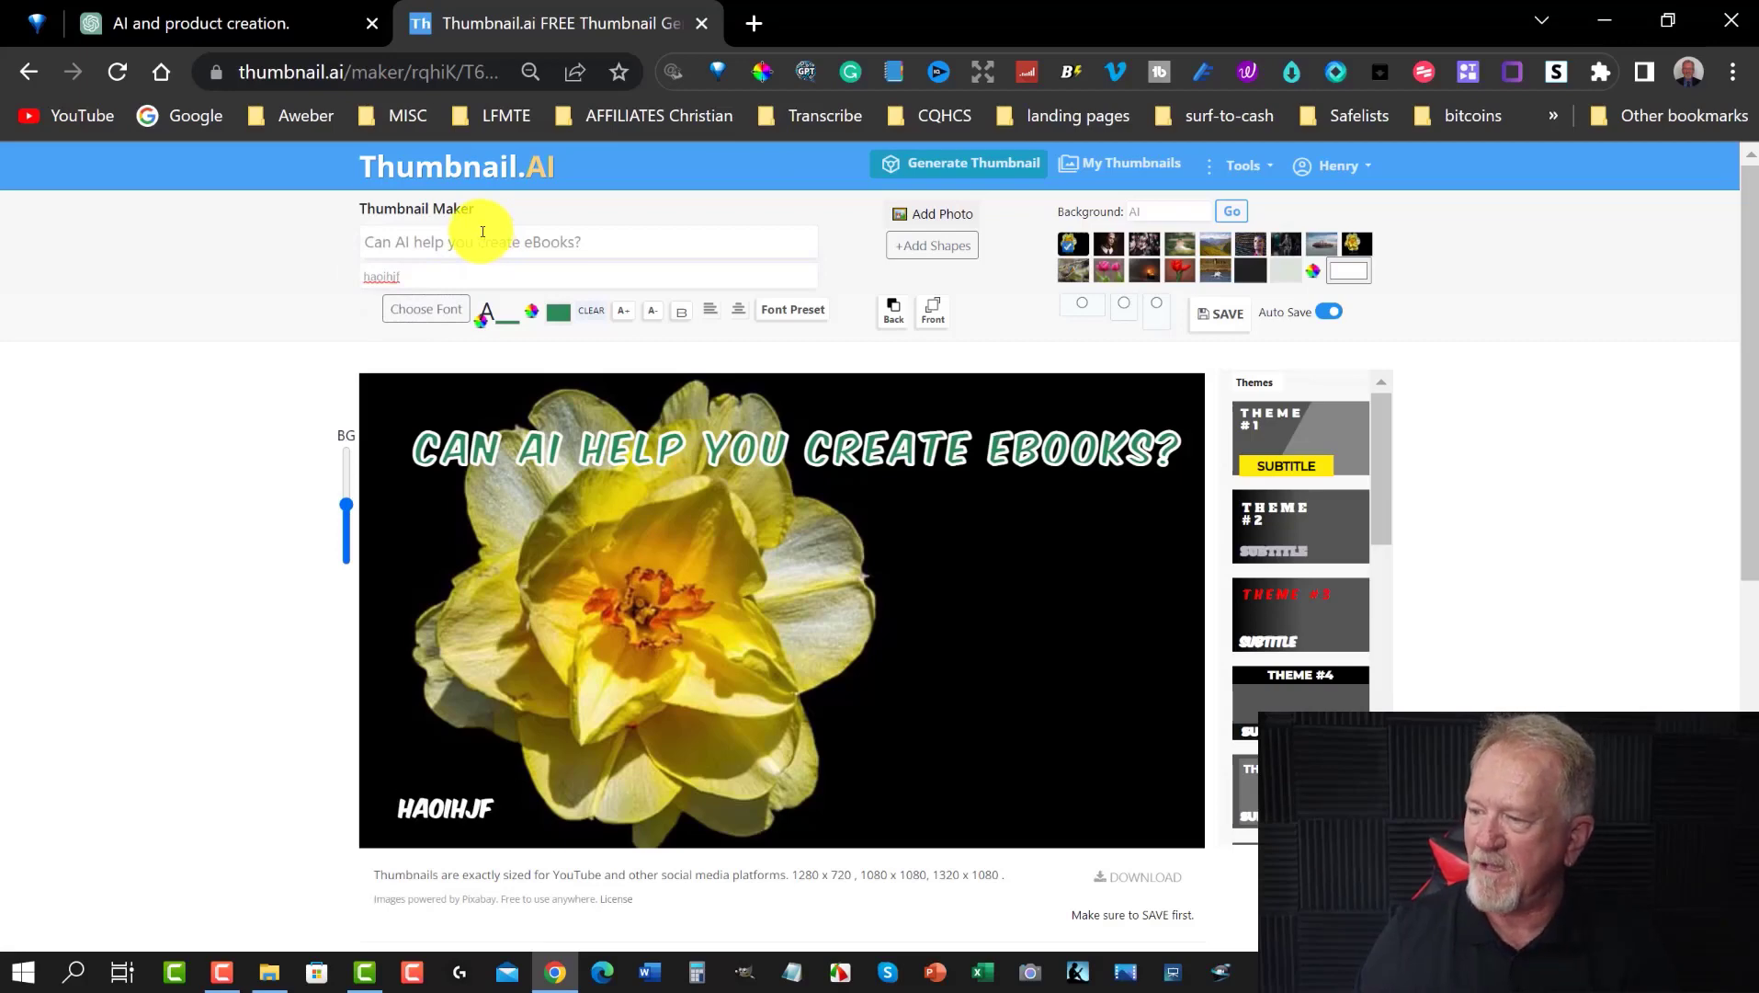
left_click(446, 810)
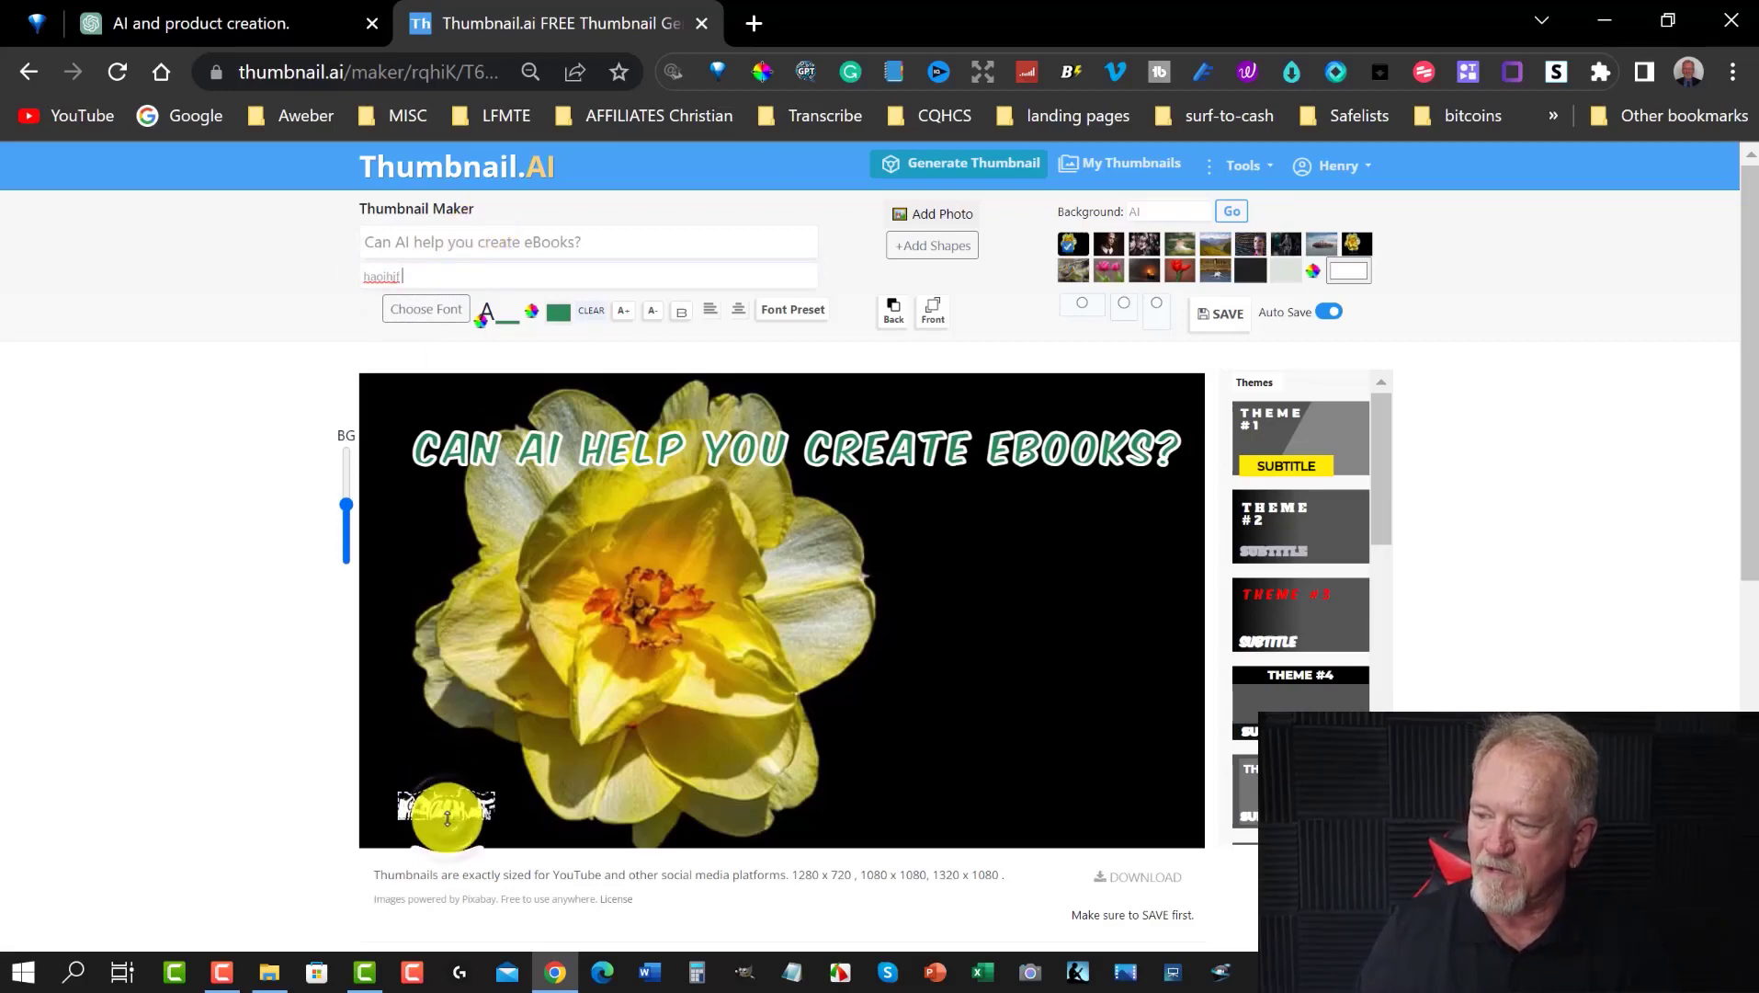
left_click_drag(404, 279, 295, 257)
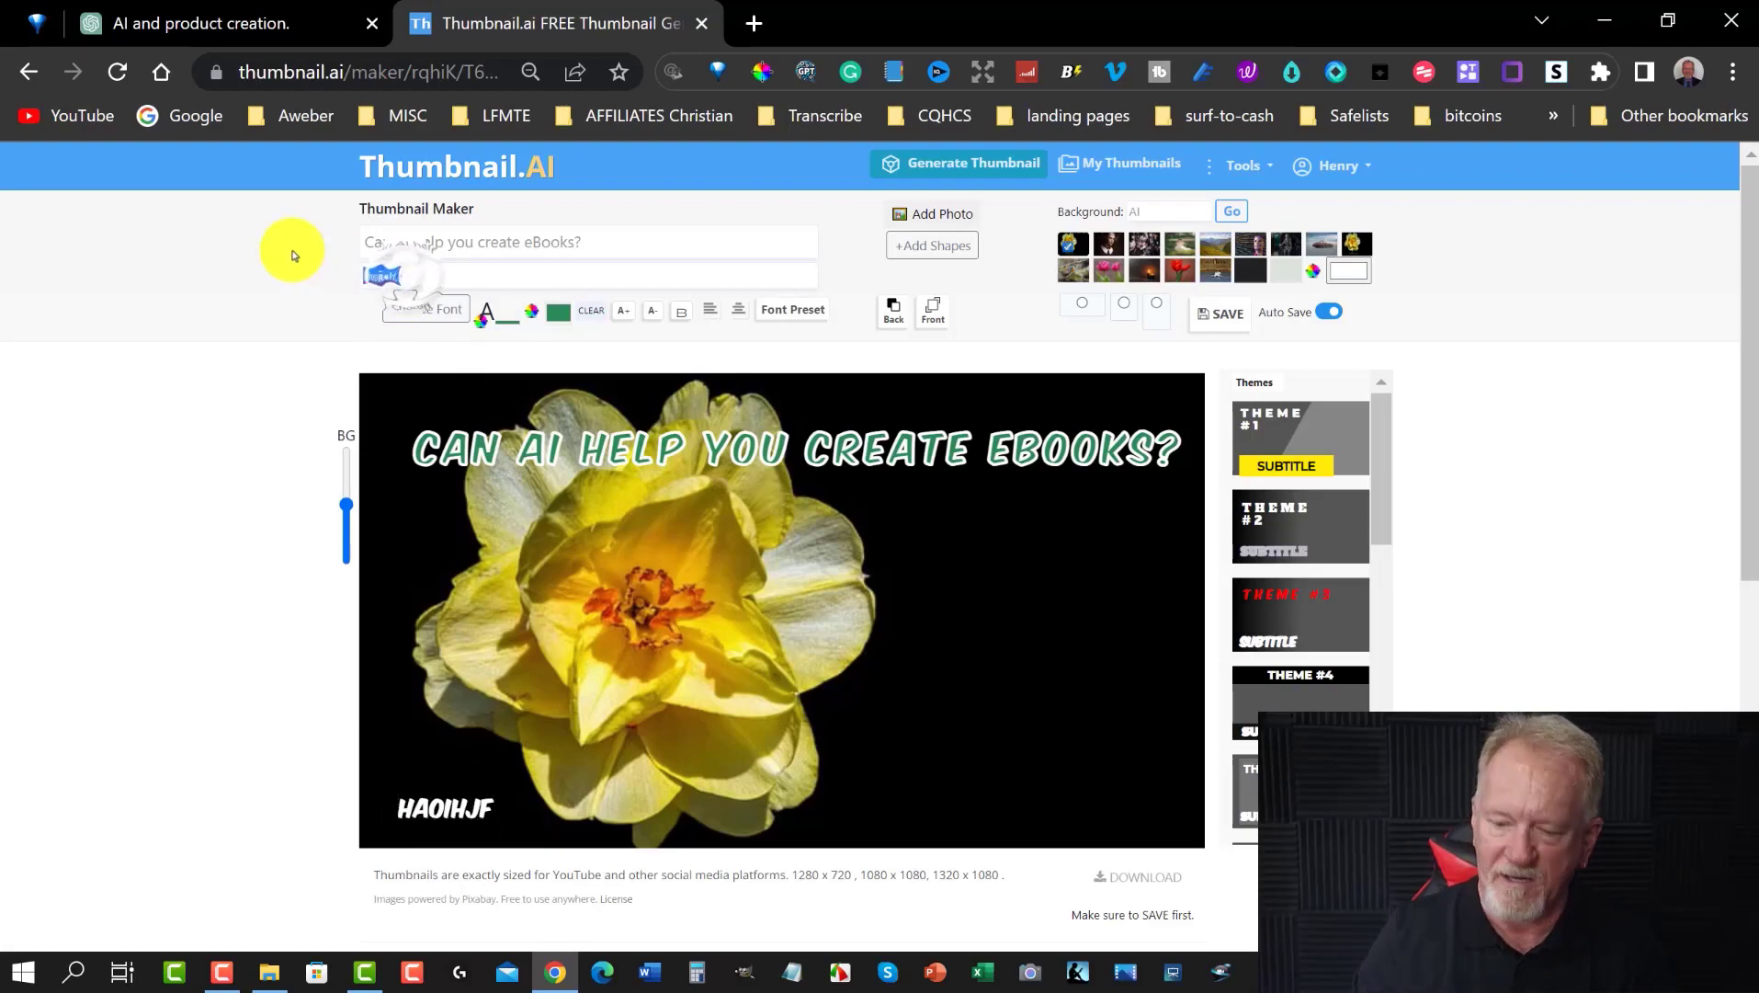
key("BackSpace")
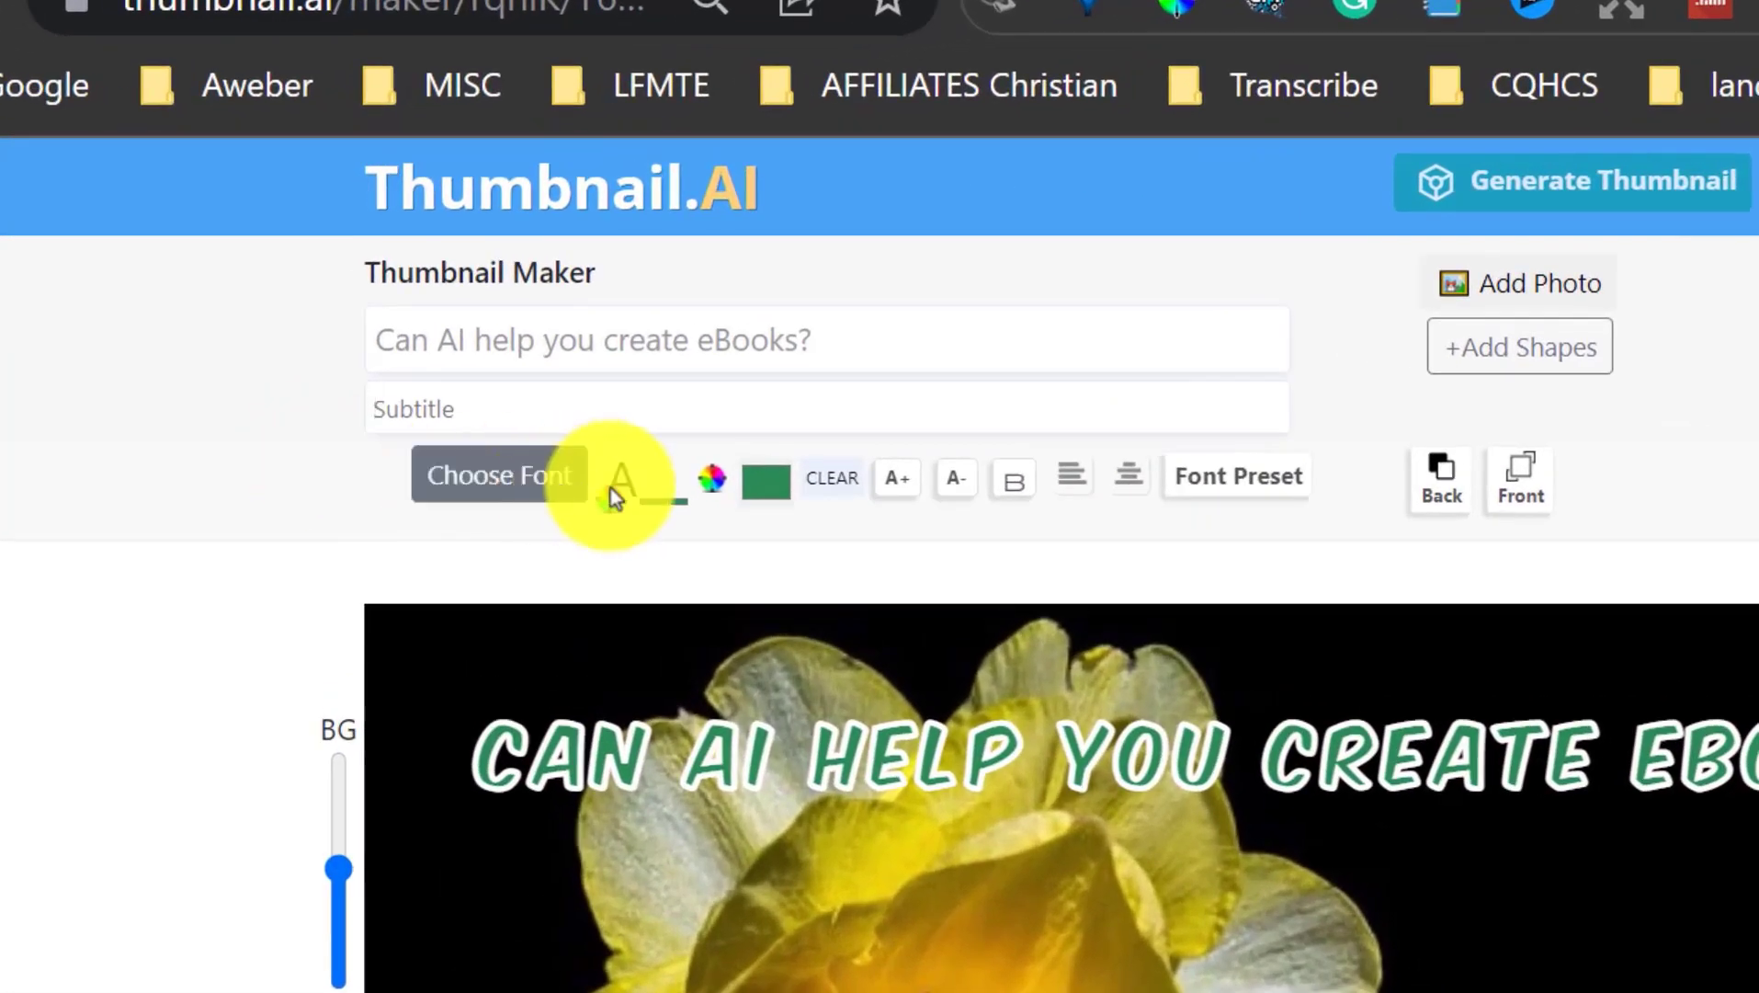
Step: Set the thumbnail title's text color to bright yellow, RGB 255, 247, 0
left_click(601, 457)
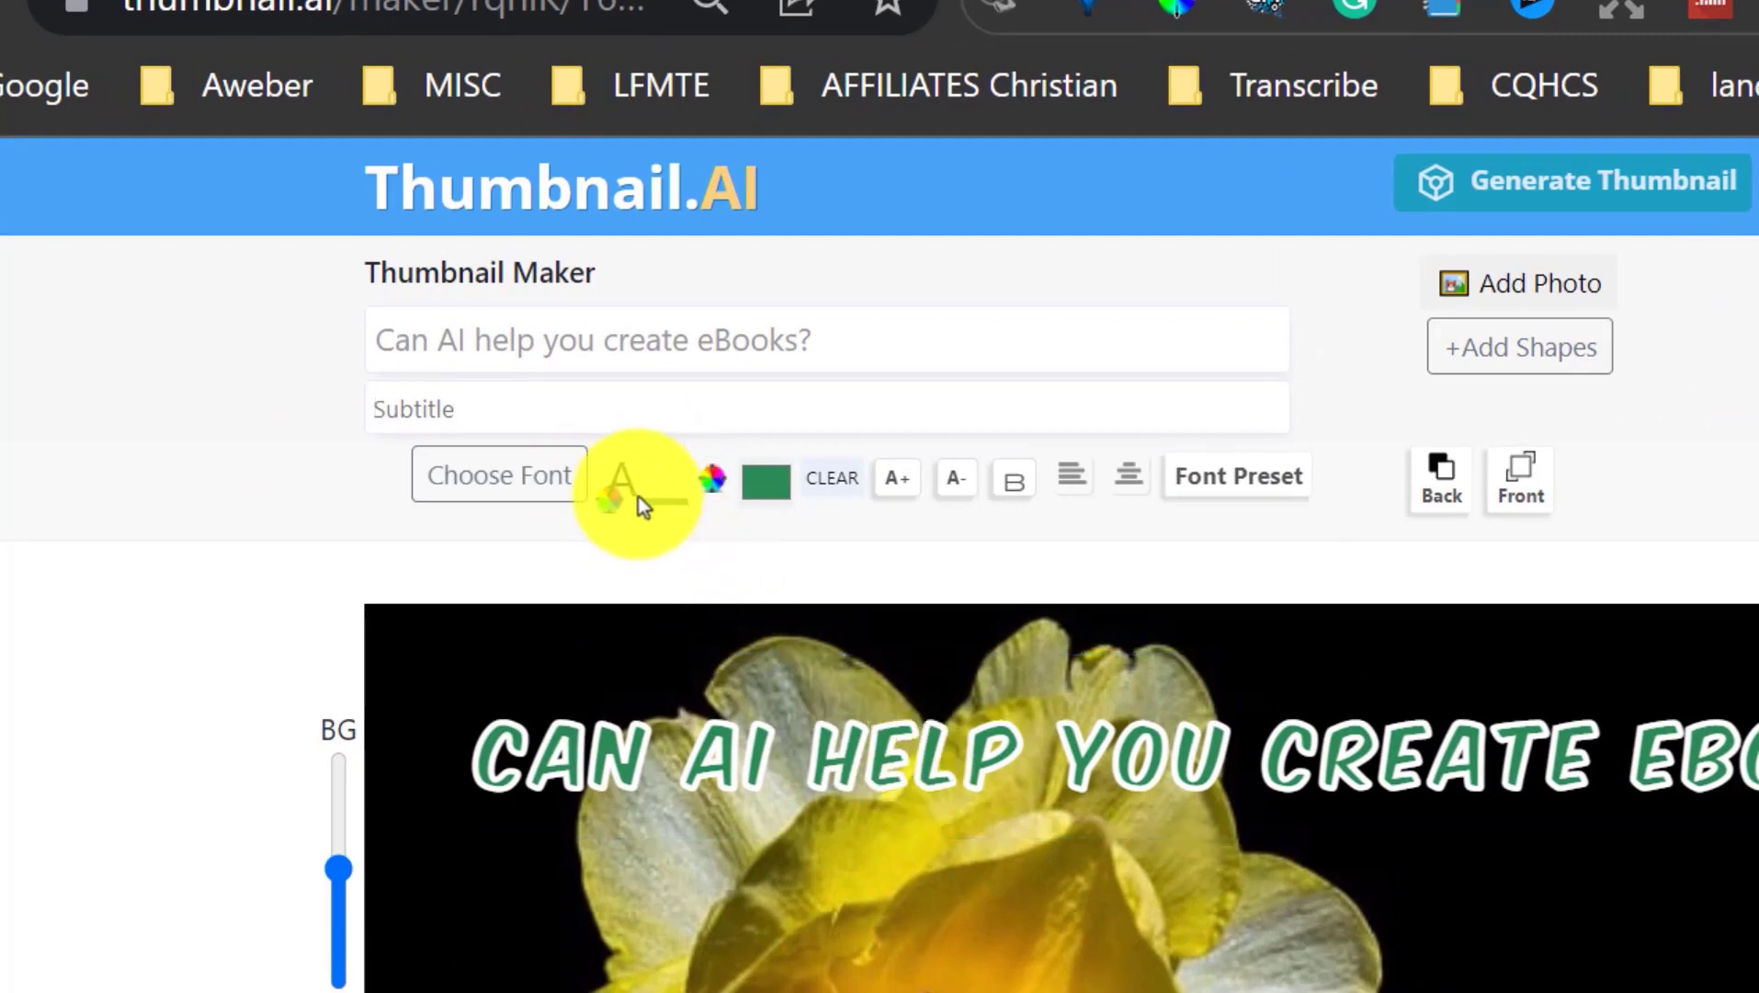
left_click(962, 774)
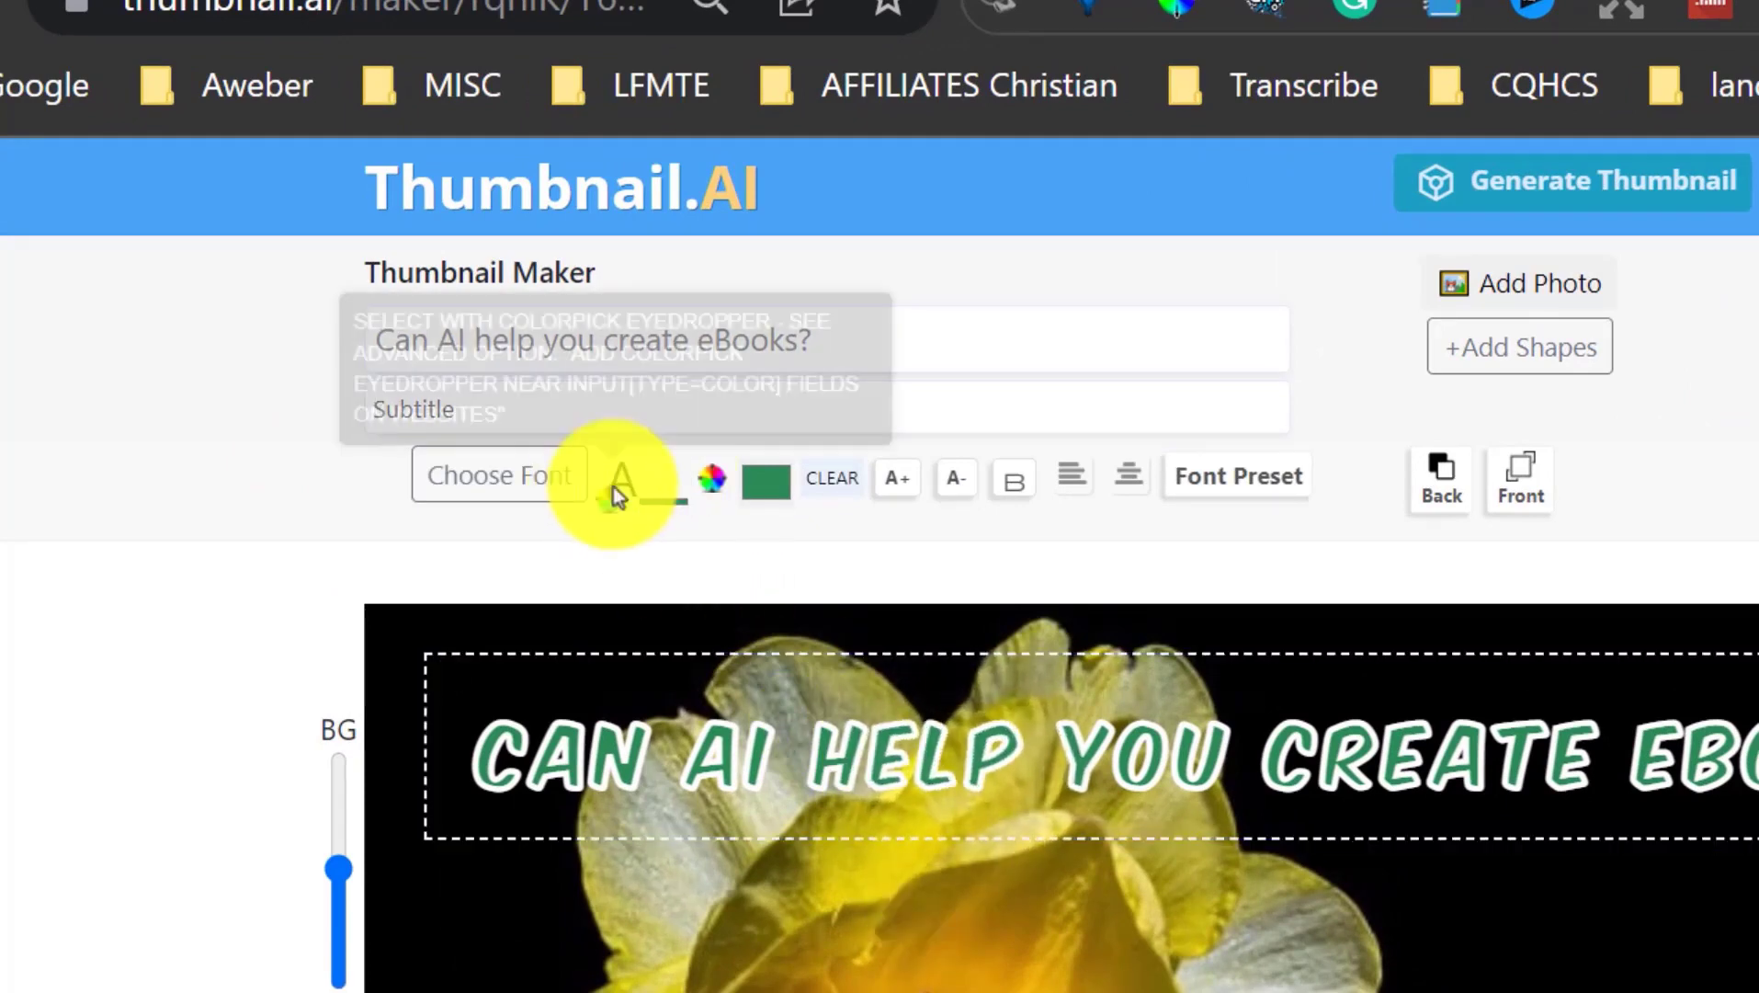
left_click(616, 485)
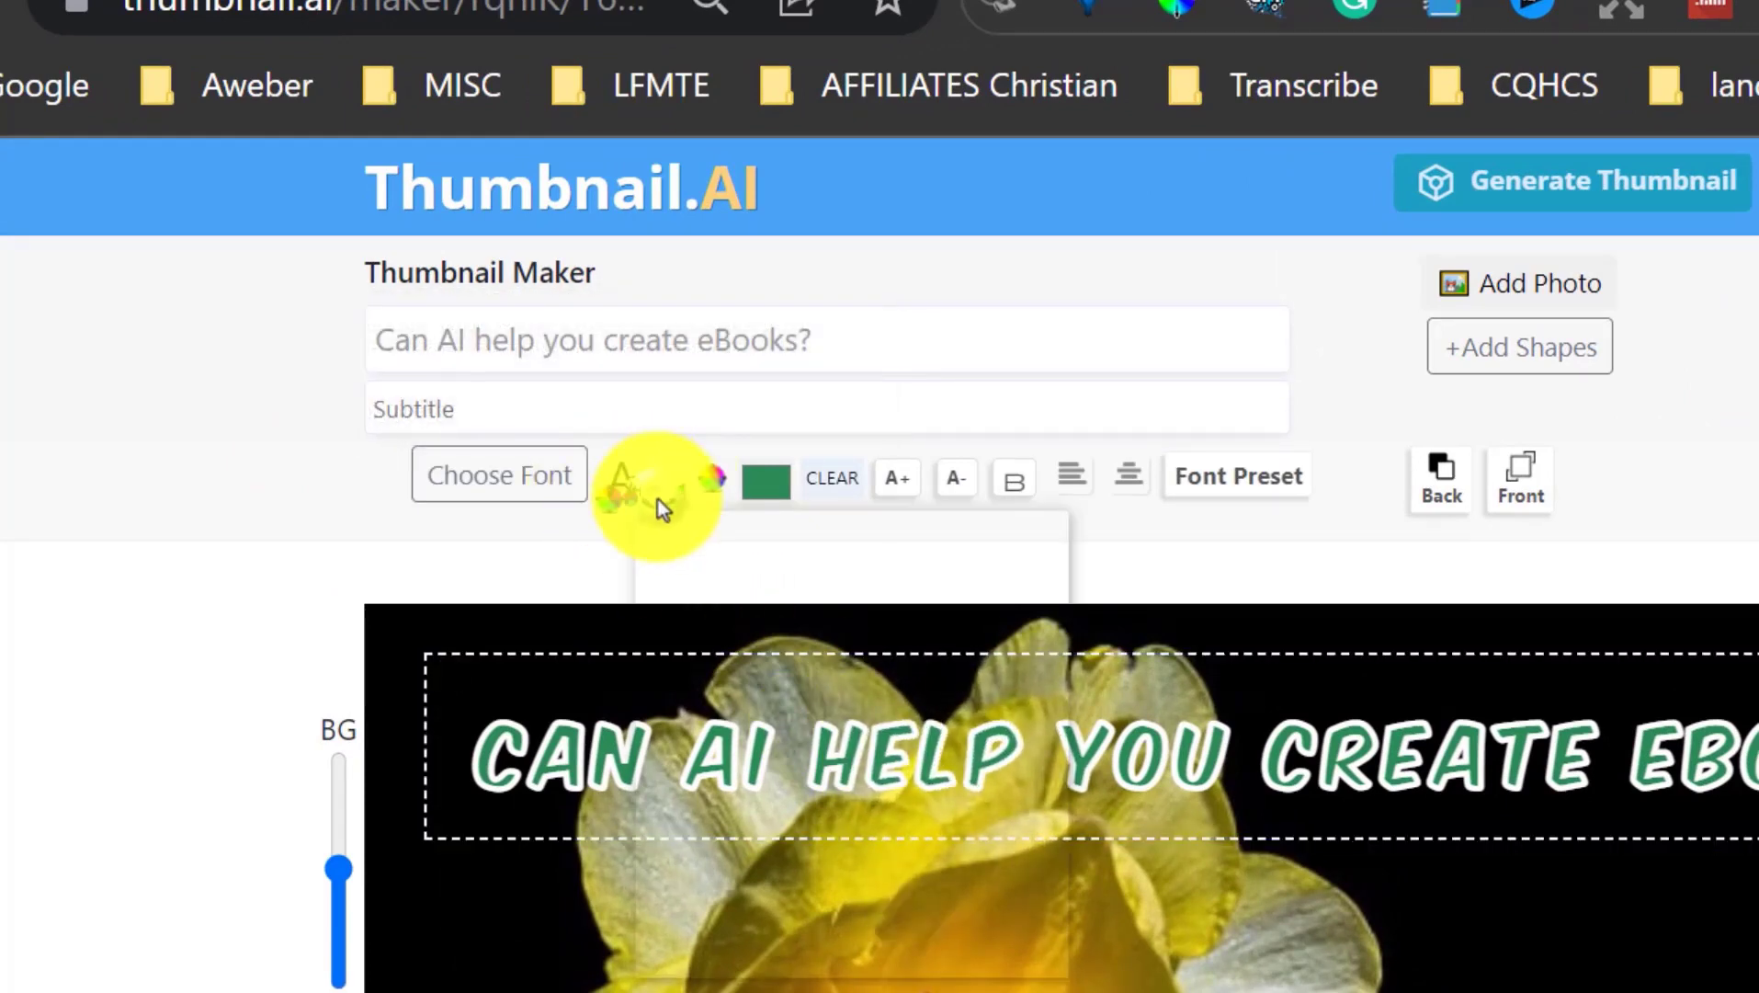
left_click_drag(944, 805, 999, 813)
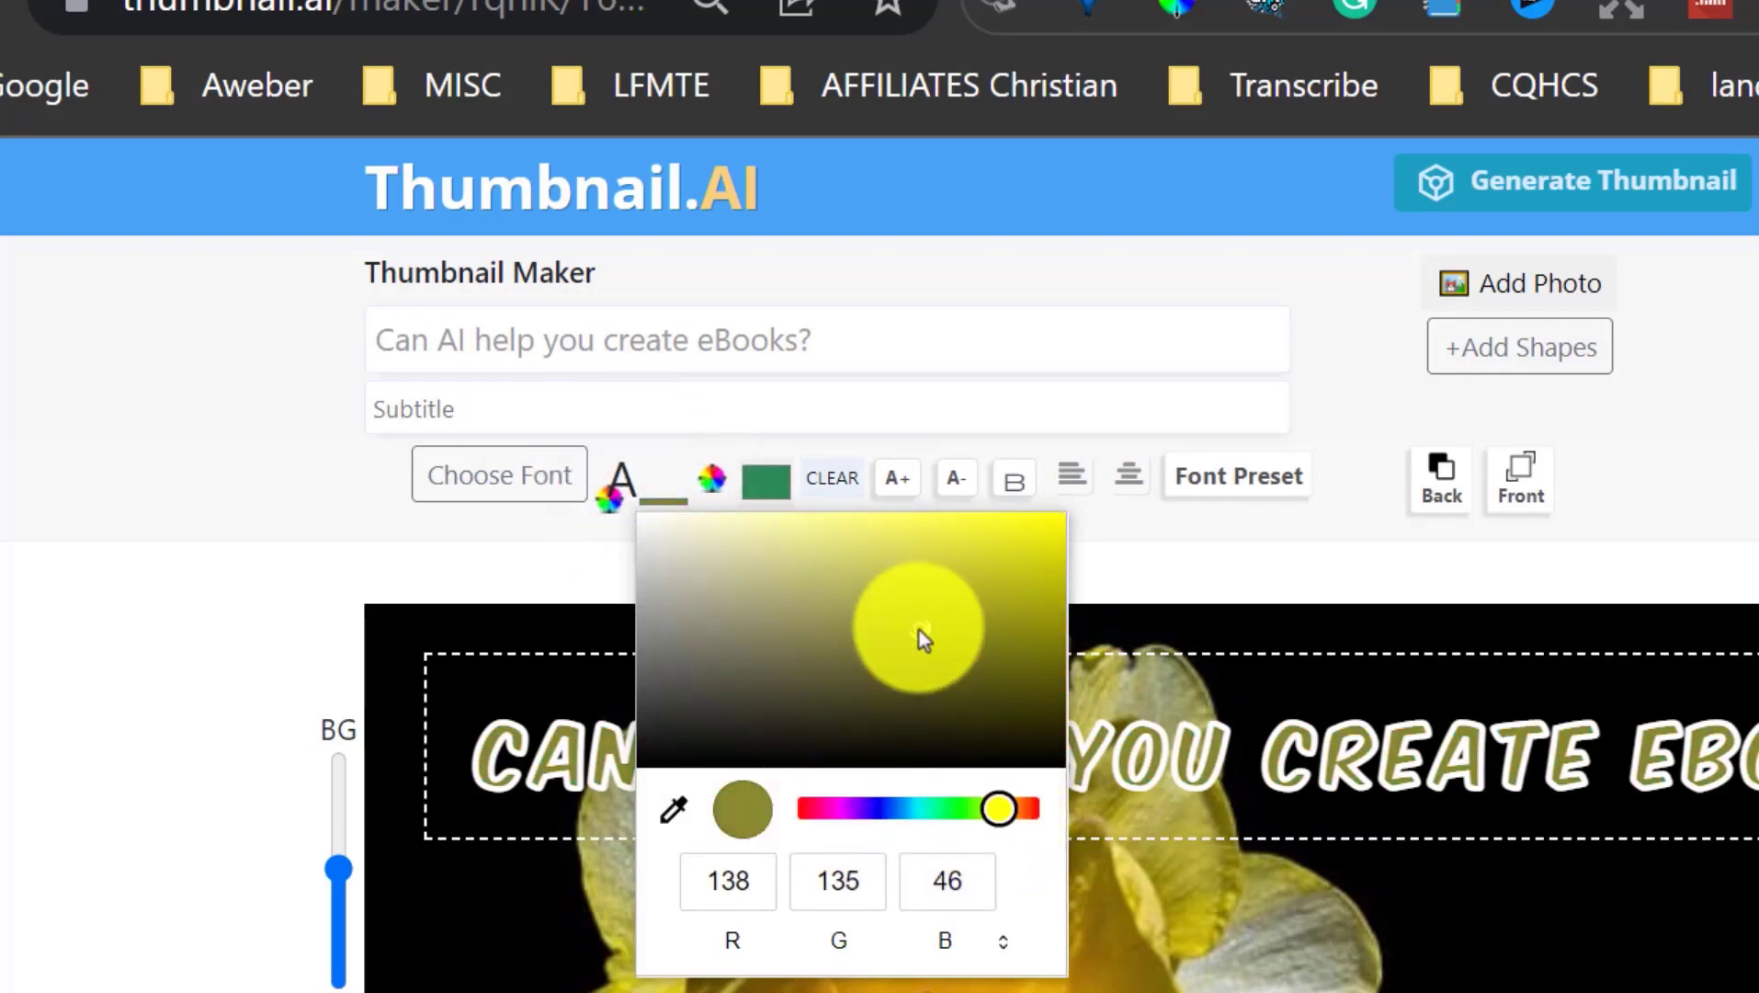
left_click_drag(919, 629, 1103, 487)
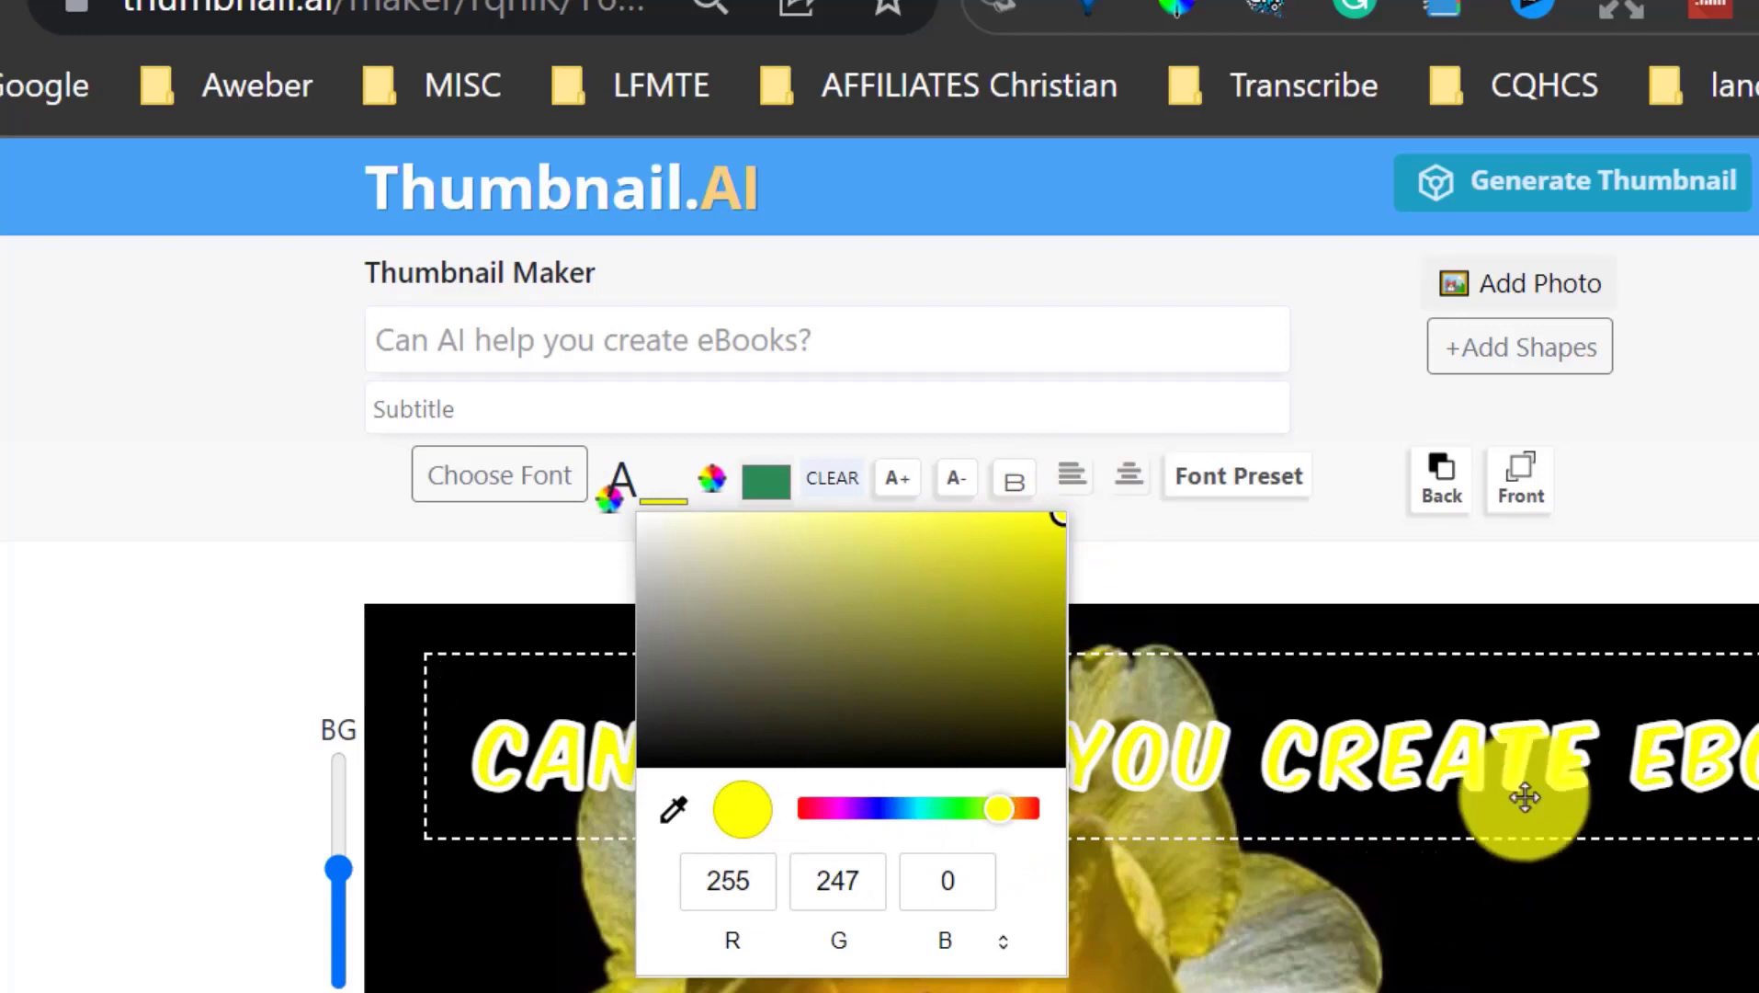
Step: Change the thumbnail title's text color to black, RGB 0, 0, 0
mouse_move(1060, 521)
left_mouse_down()
mouse_move(774, 695)
mouse_move(608, 824)
mouse_move(665, 712)
left_mouse_up()
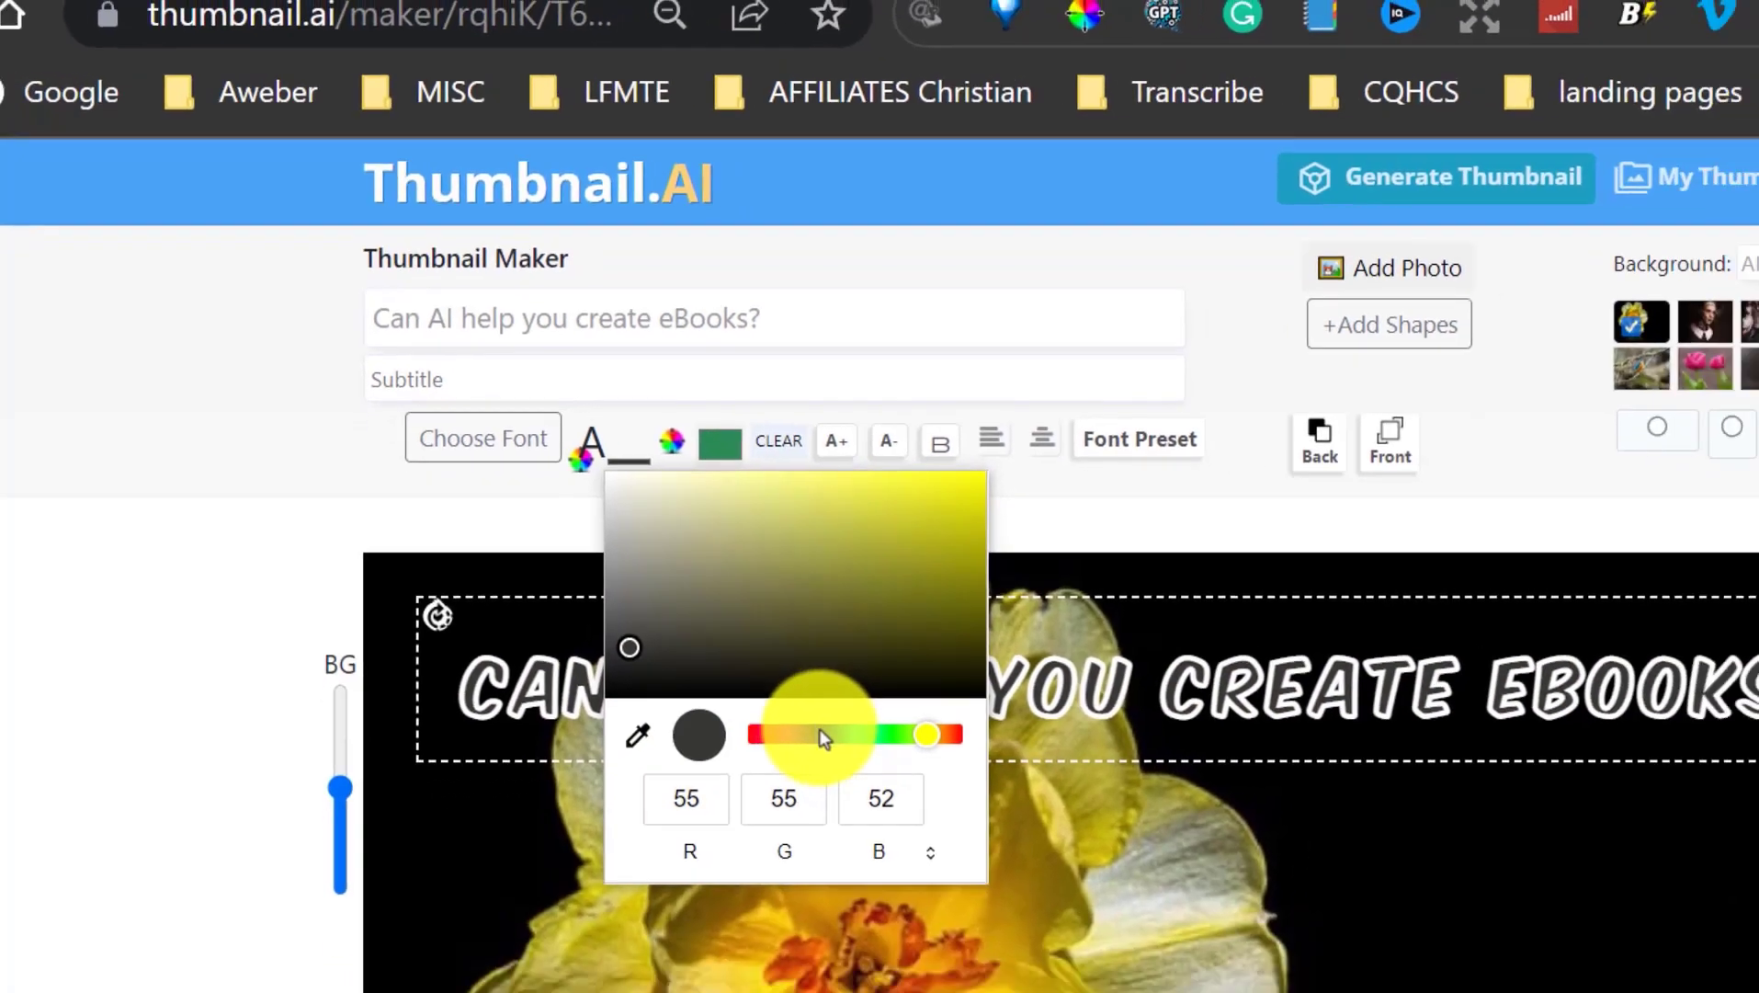
left_click(819, 733)
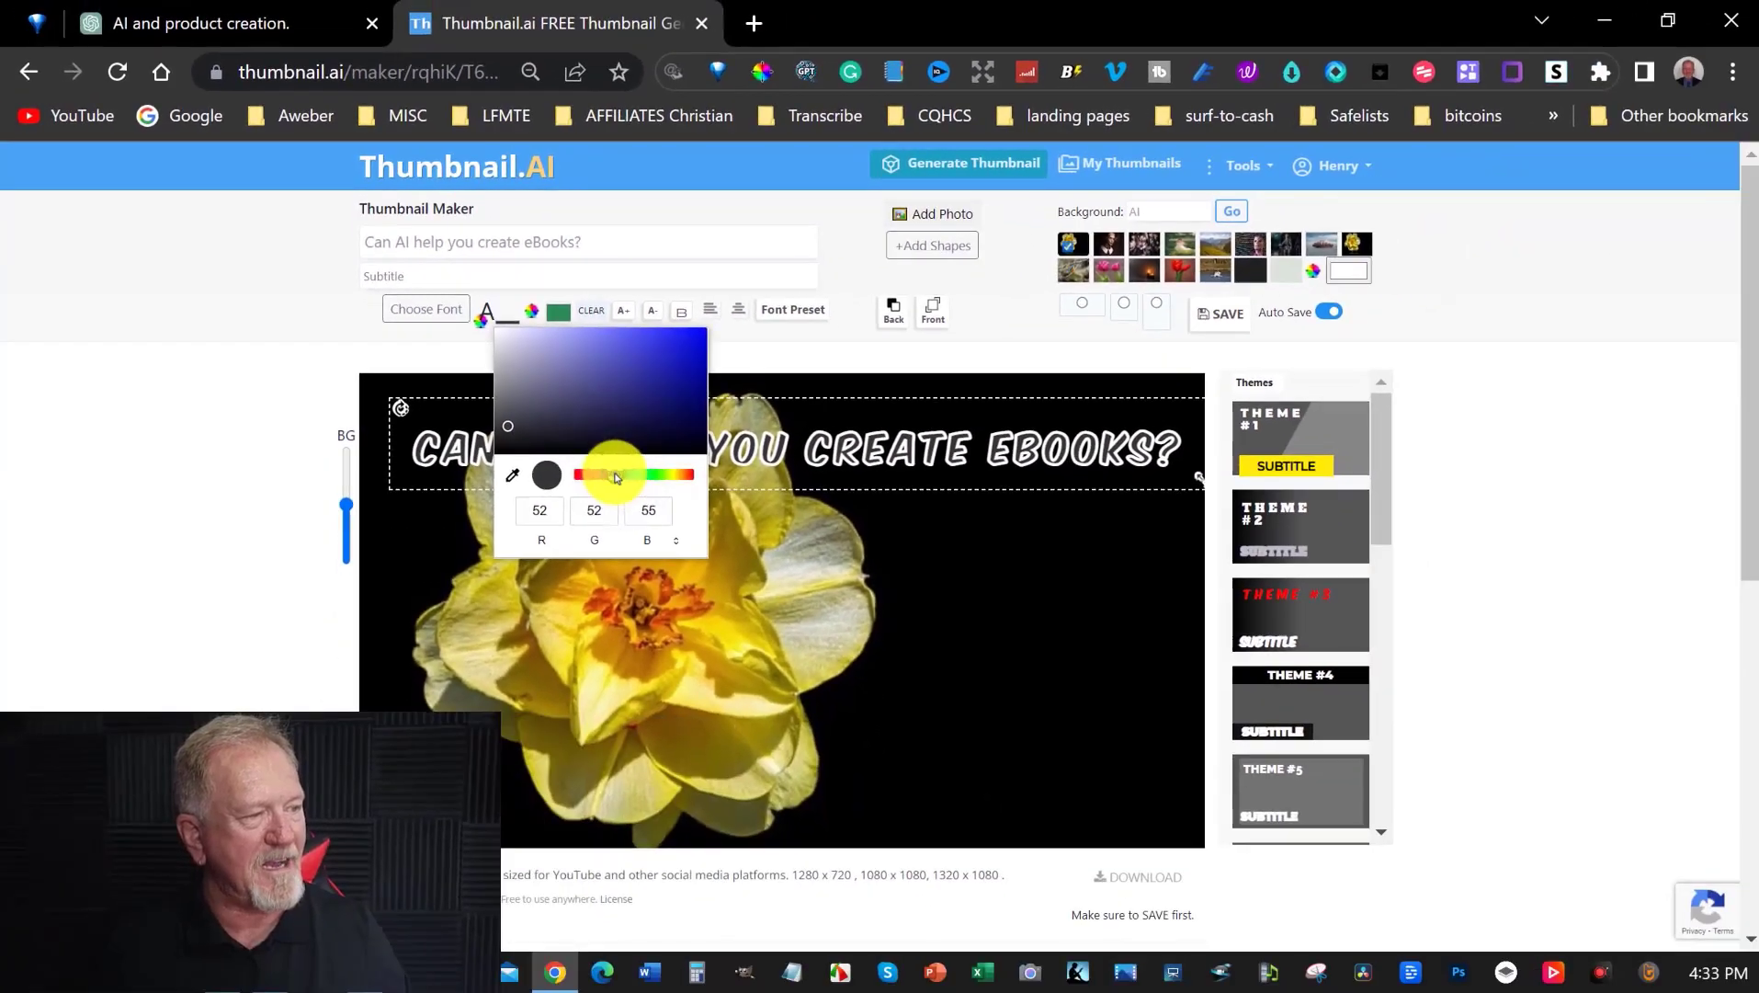
mouse_move(593, 419)
left_mouse_down()
mouse_move(727, 314)
mouse_move(419, 464)
left_mouse_up()
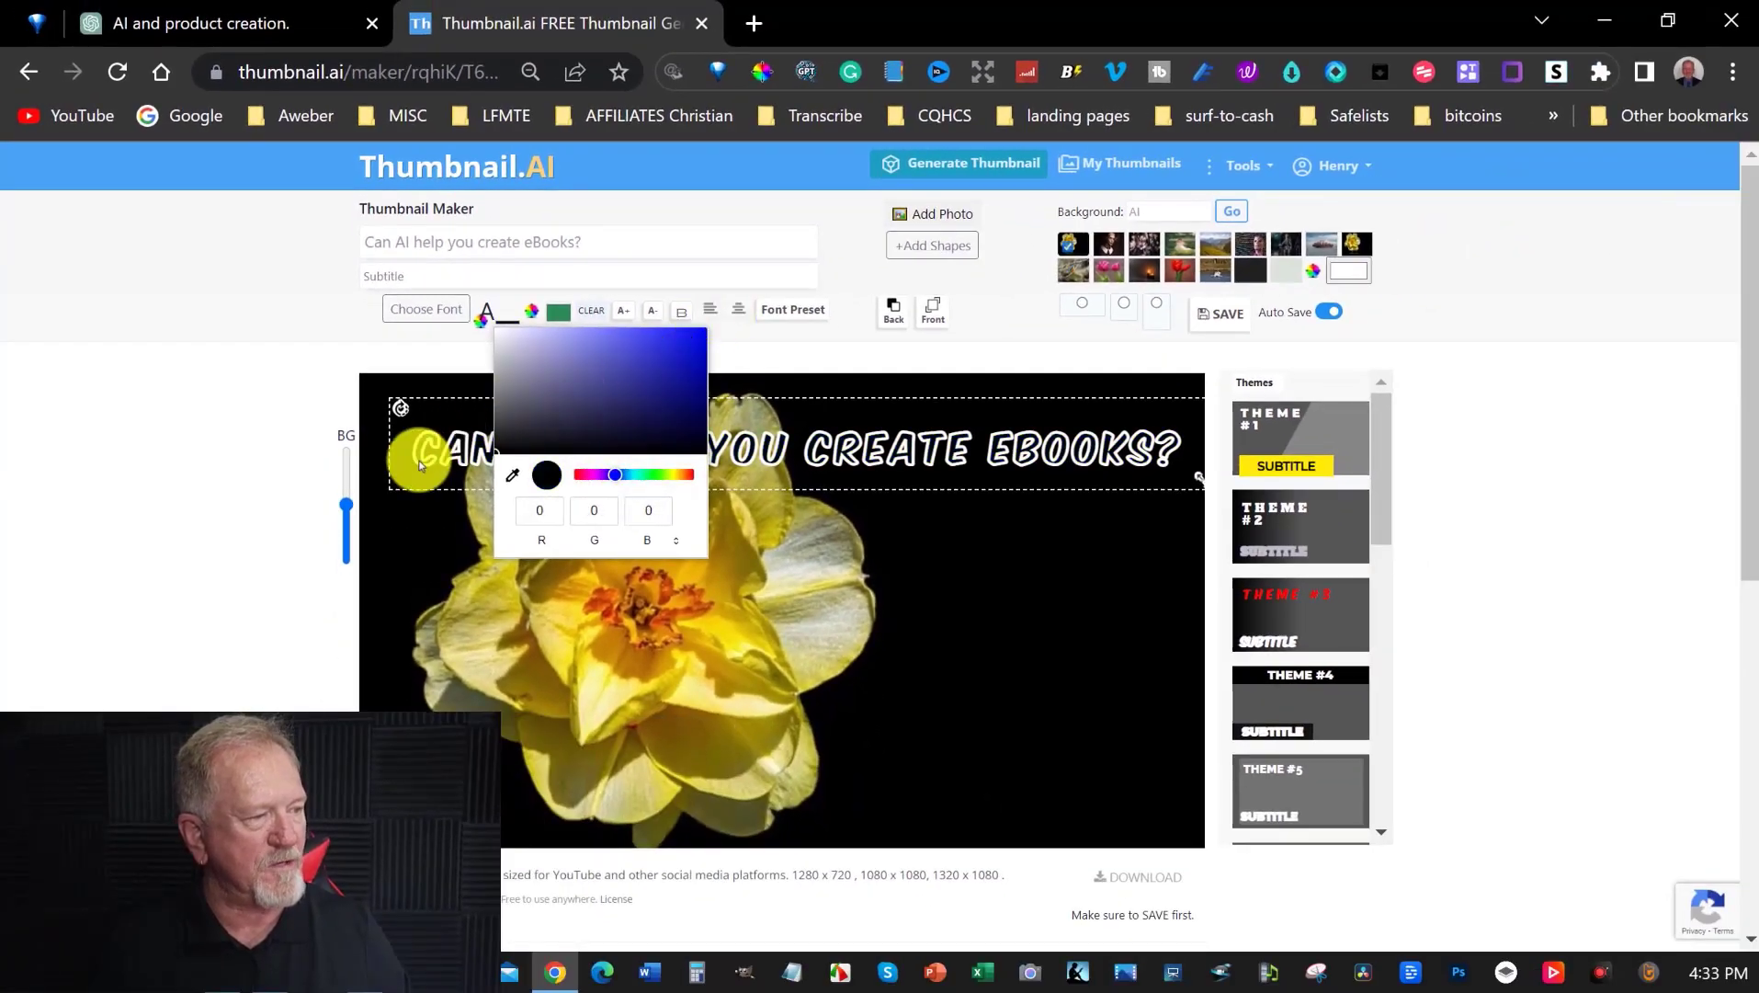
left_click(558, 464)
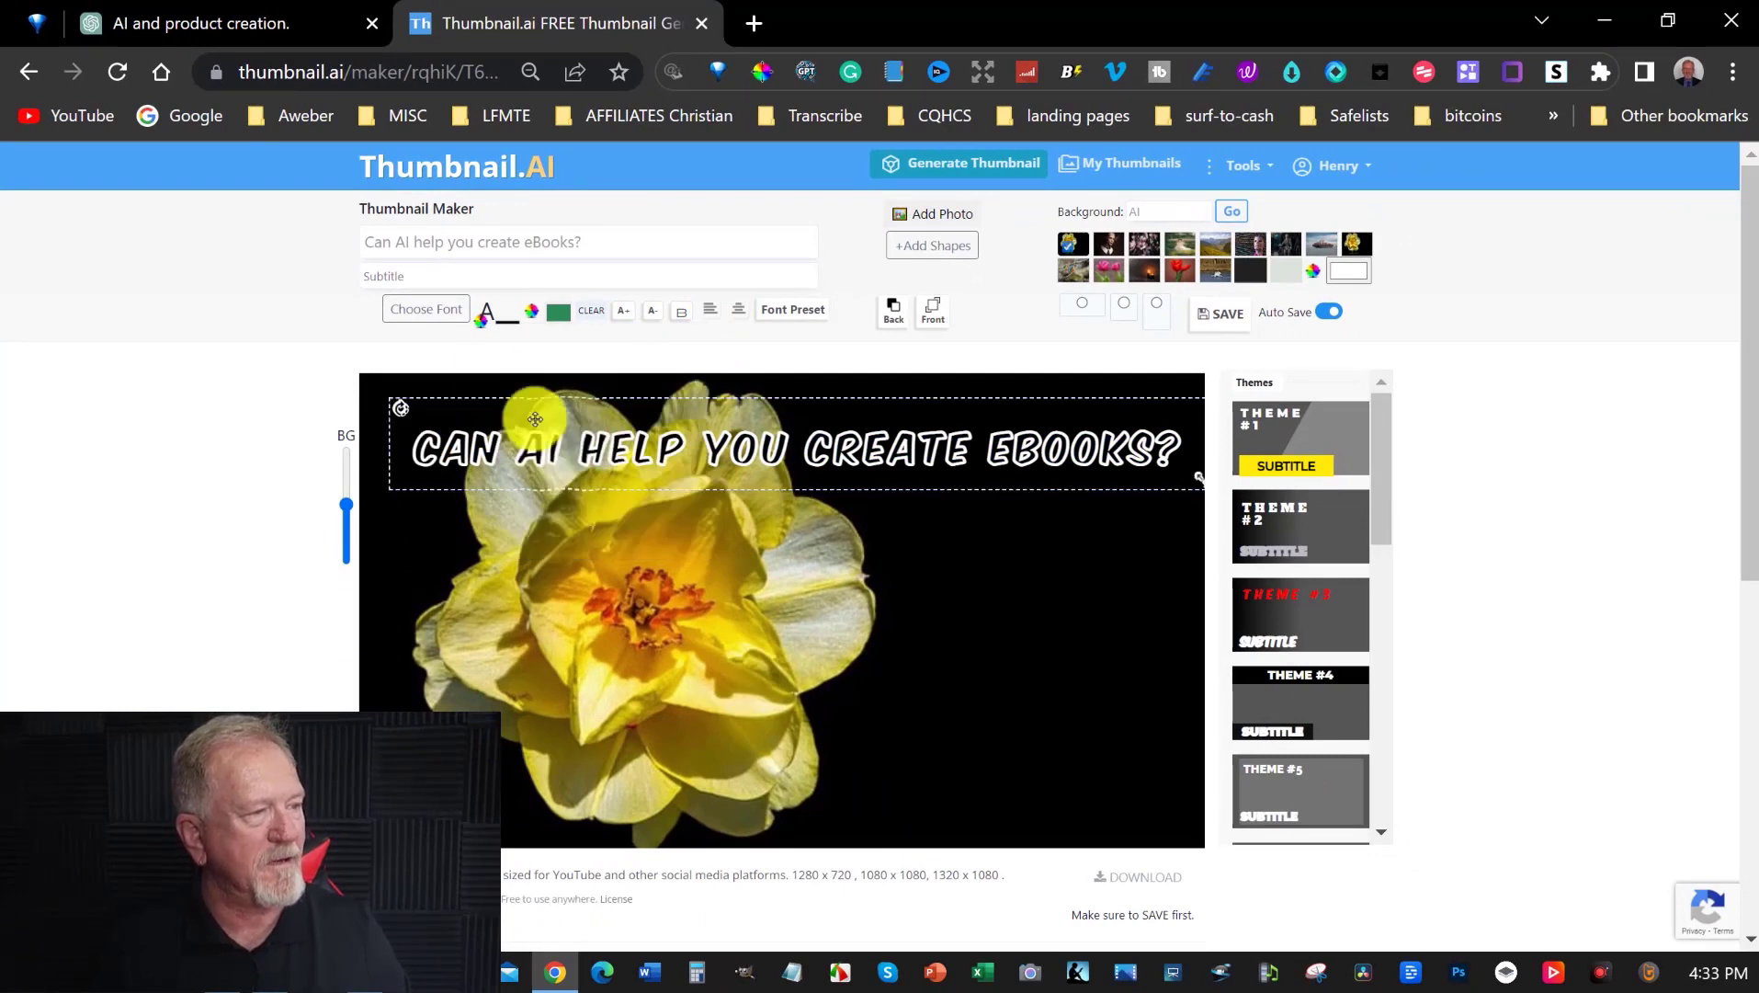
left_click(511, 324)
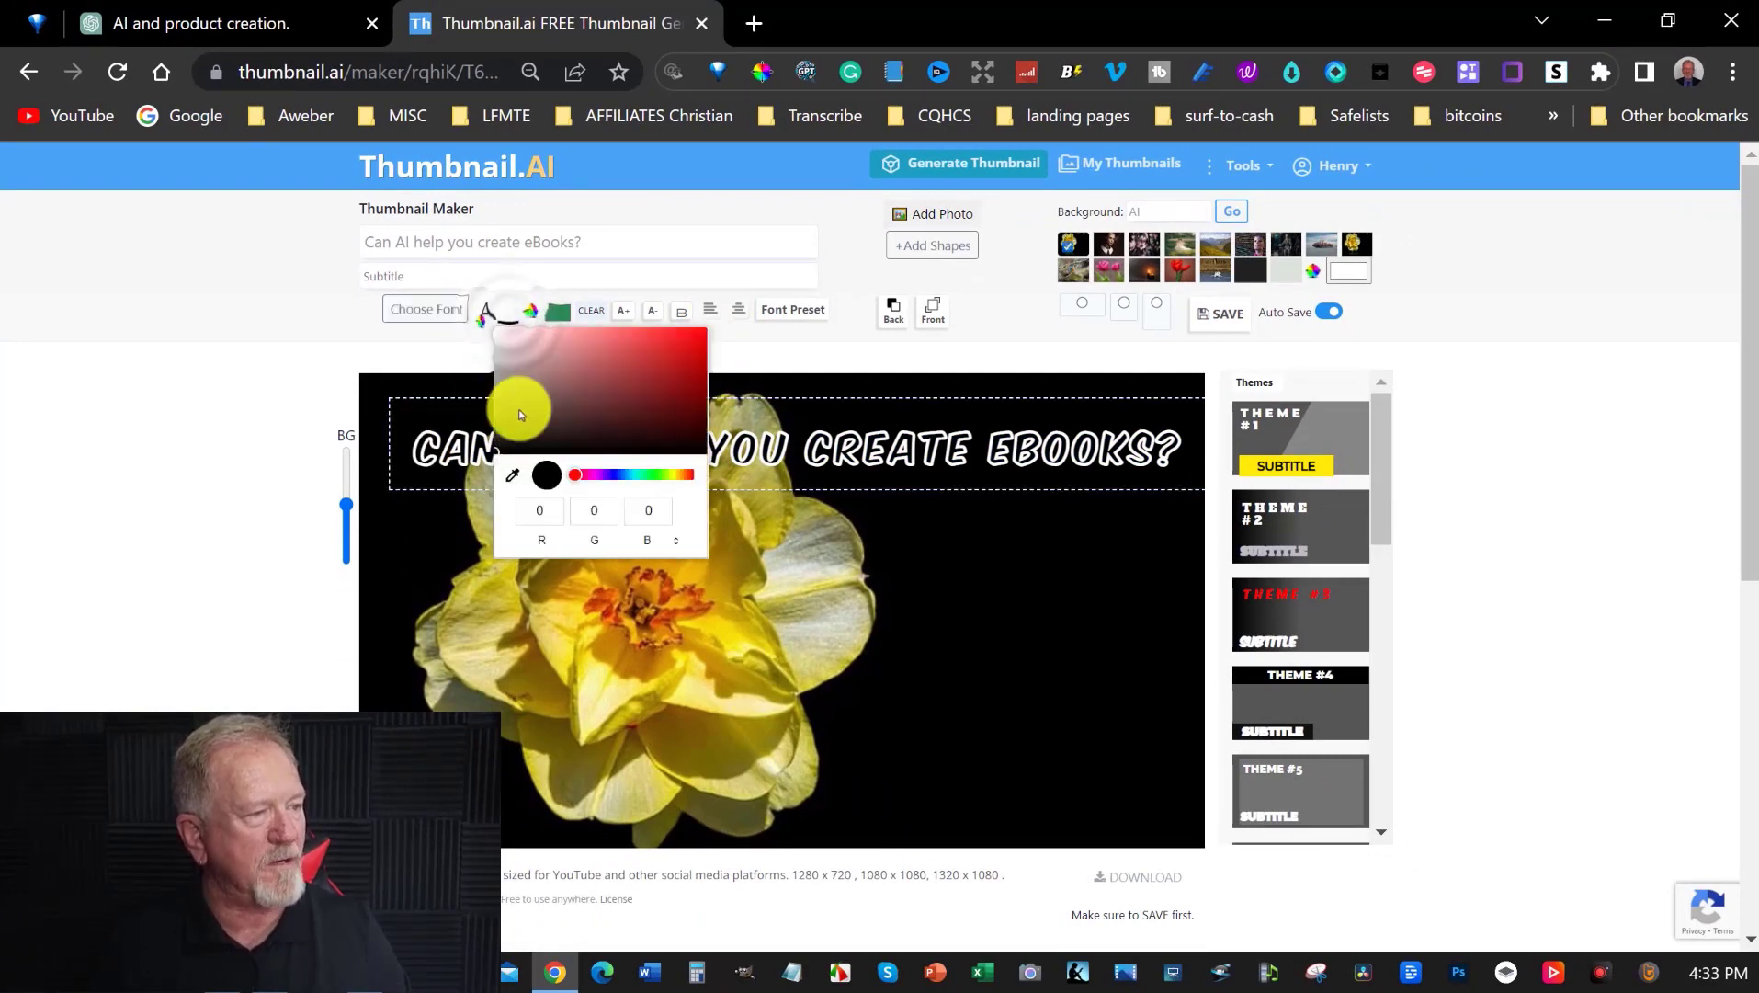
left_click(1020, 630)
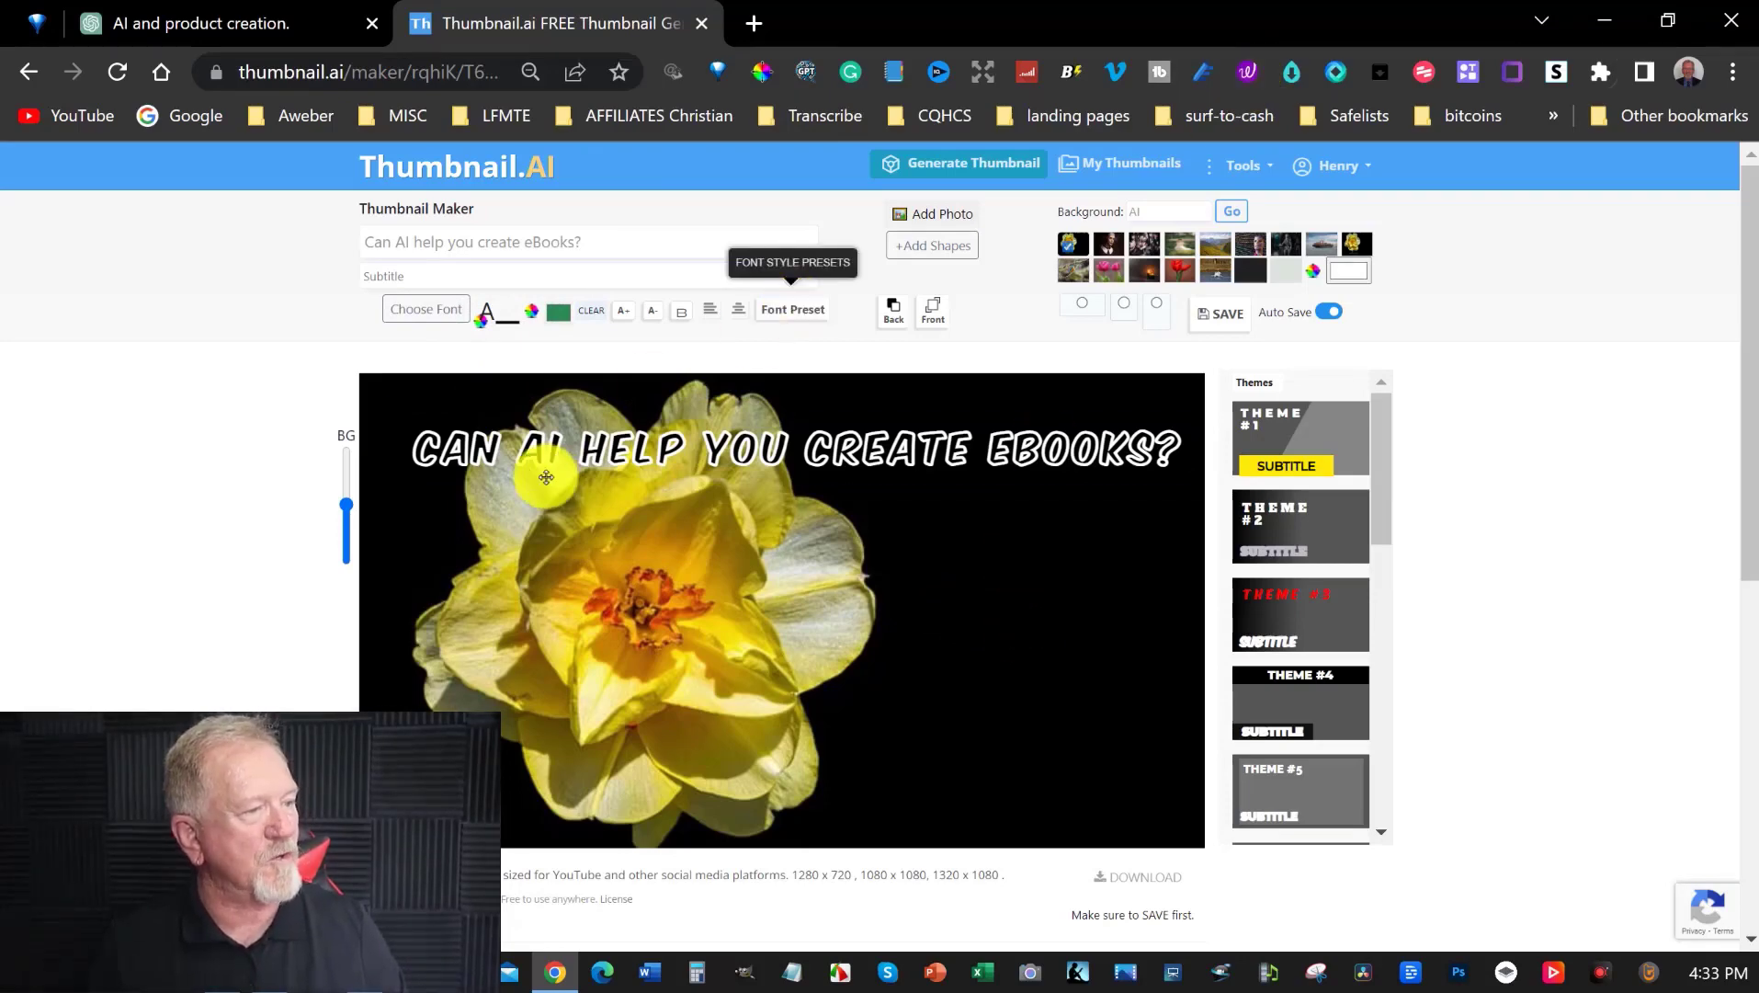
Step: Try the Impact font on the thumbnail title and replace it with Arial
left_click(630, 454)
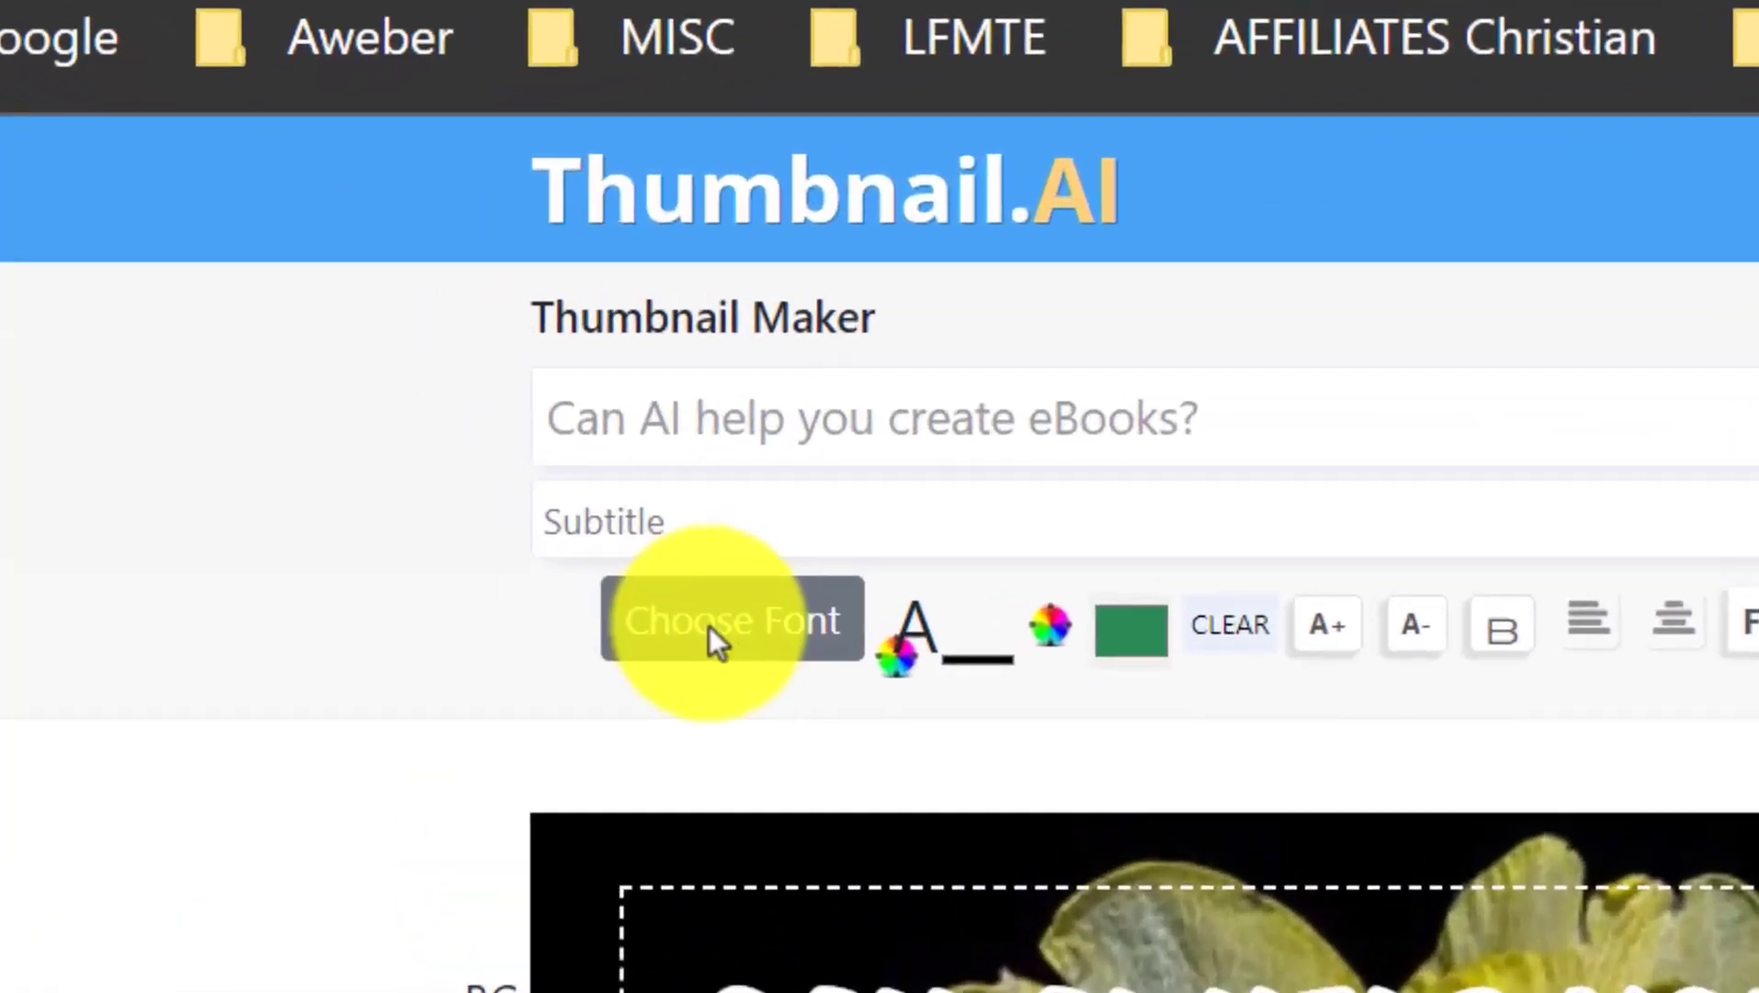
left_click(418, 310)
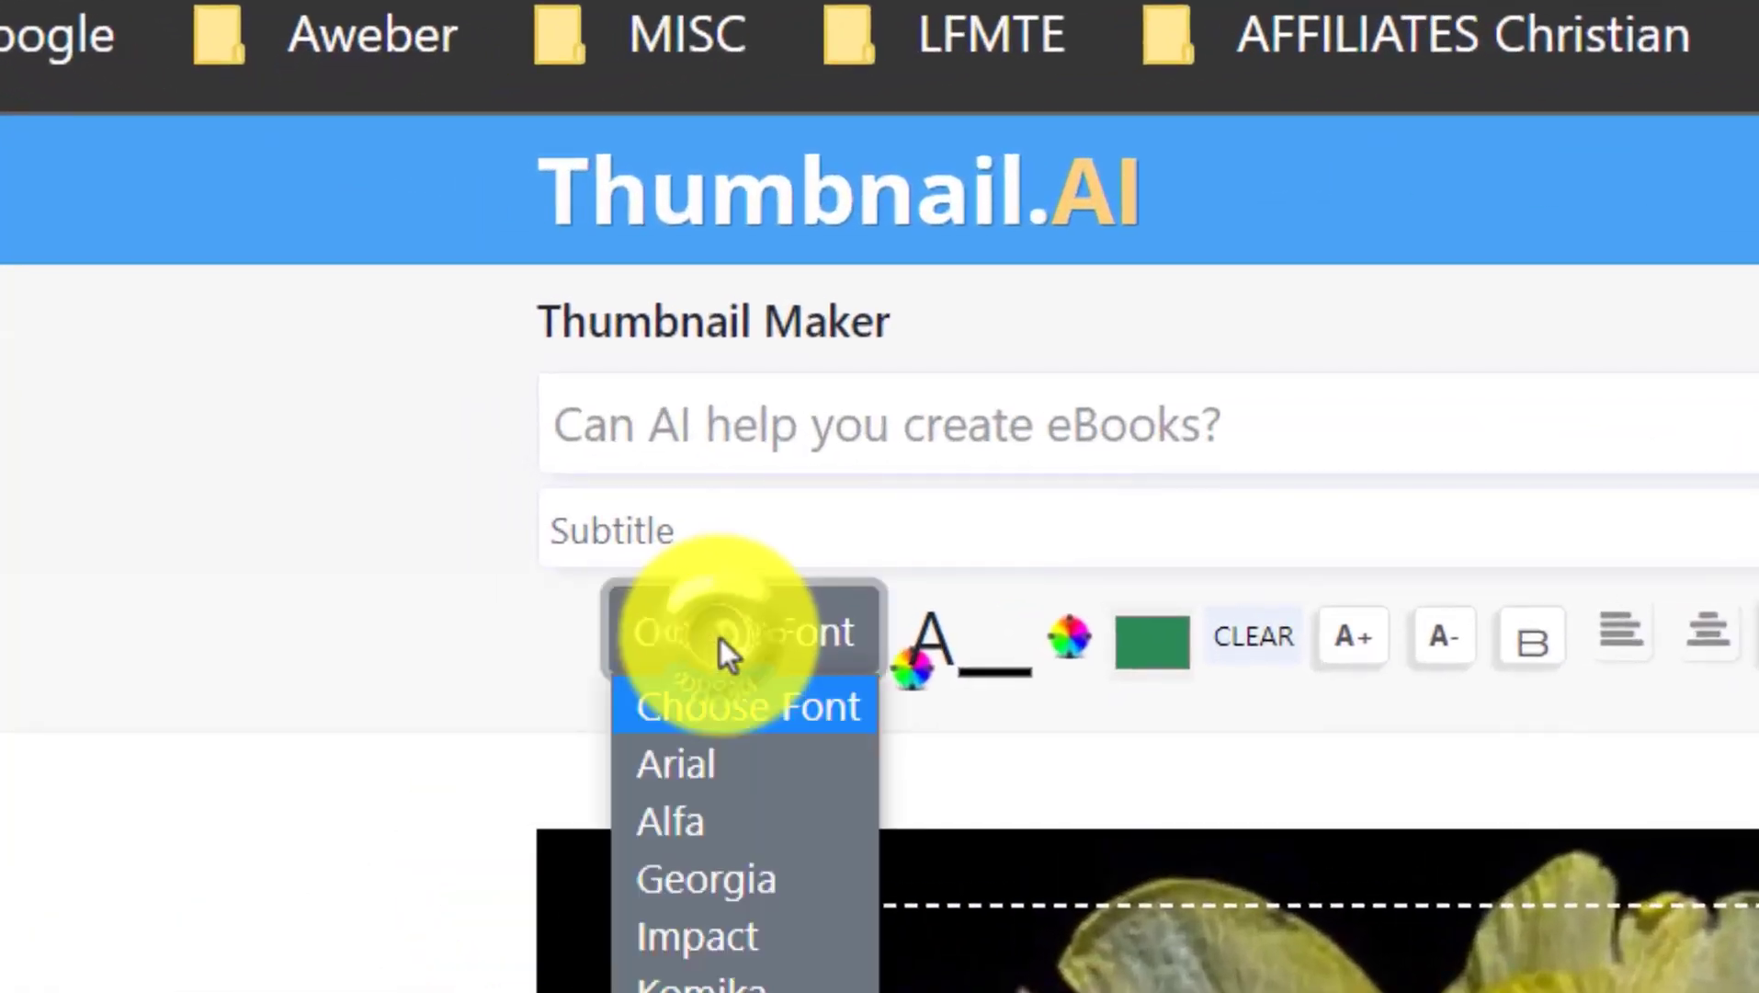
left_click(699, 934)
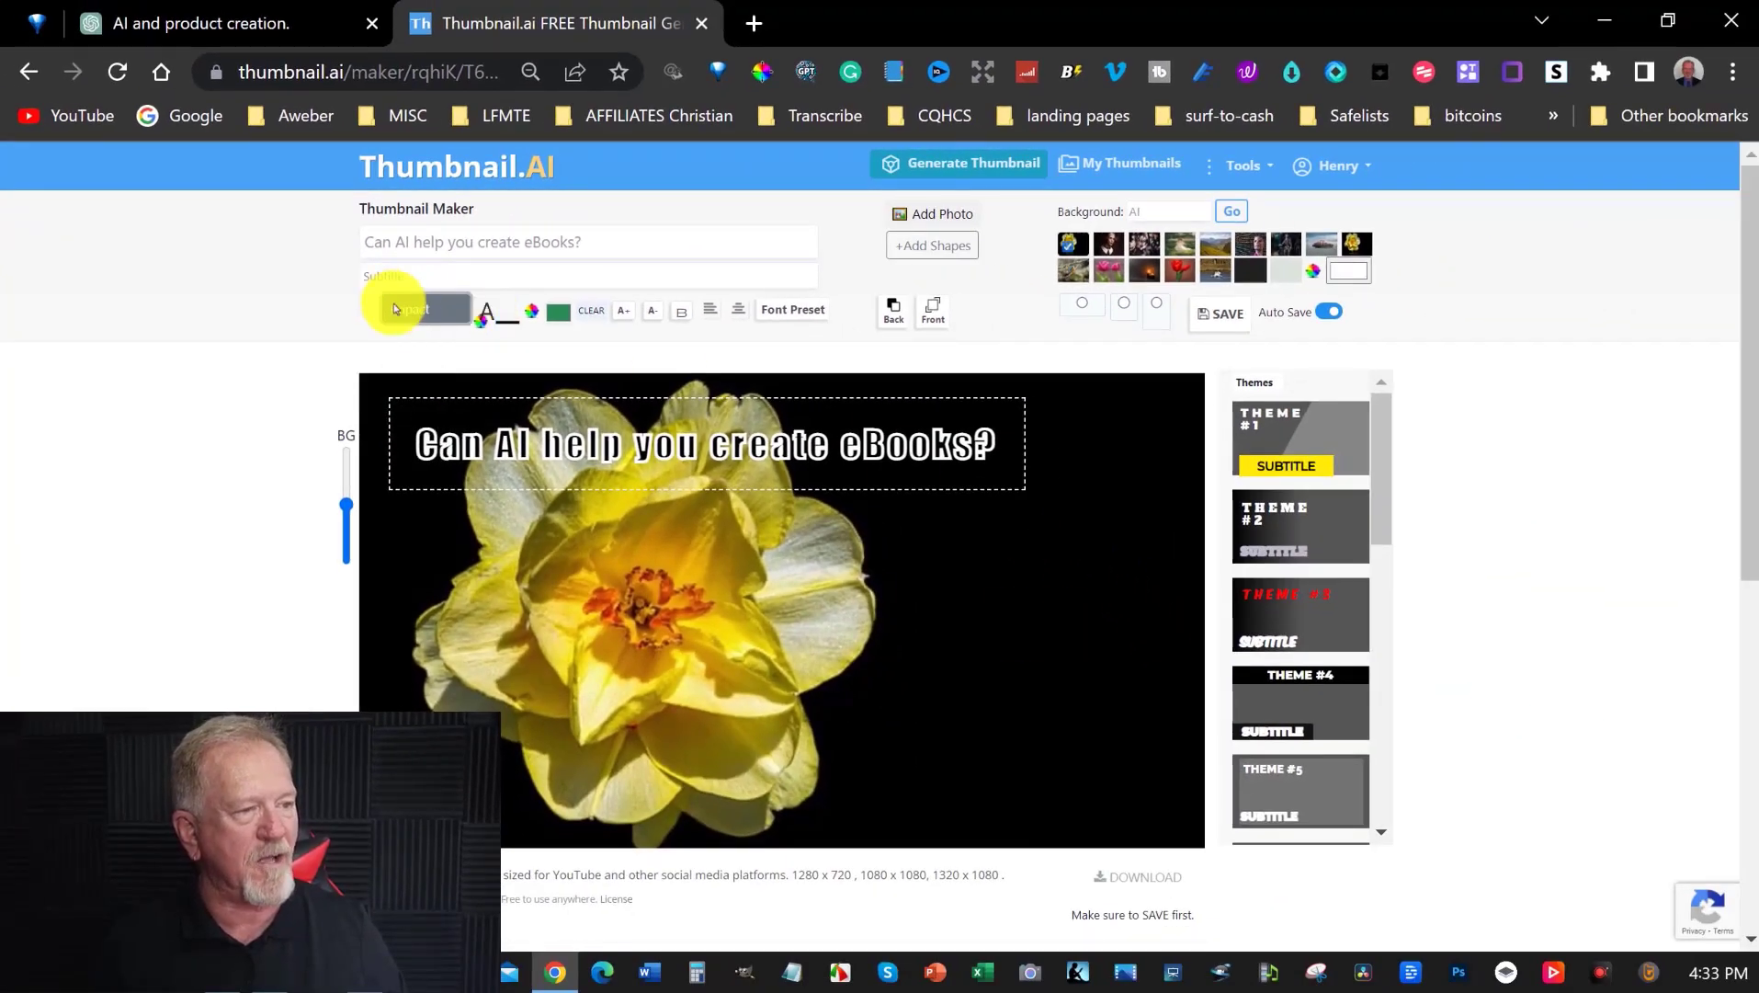
left_click(412, 356)
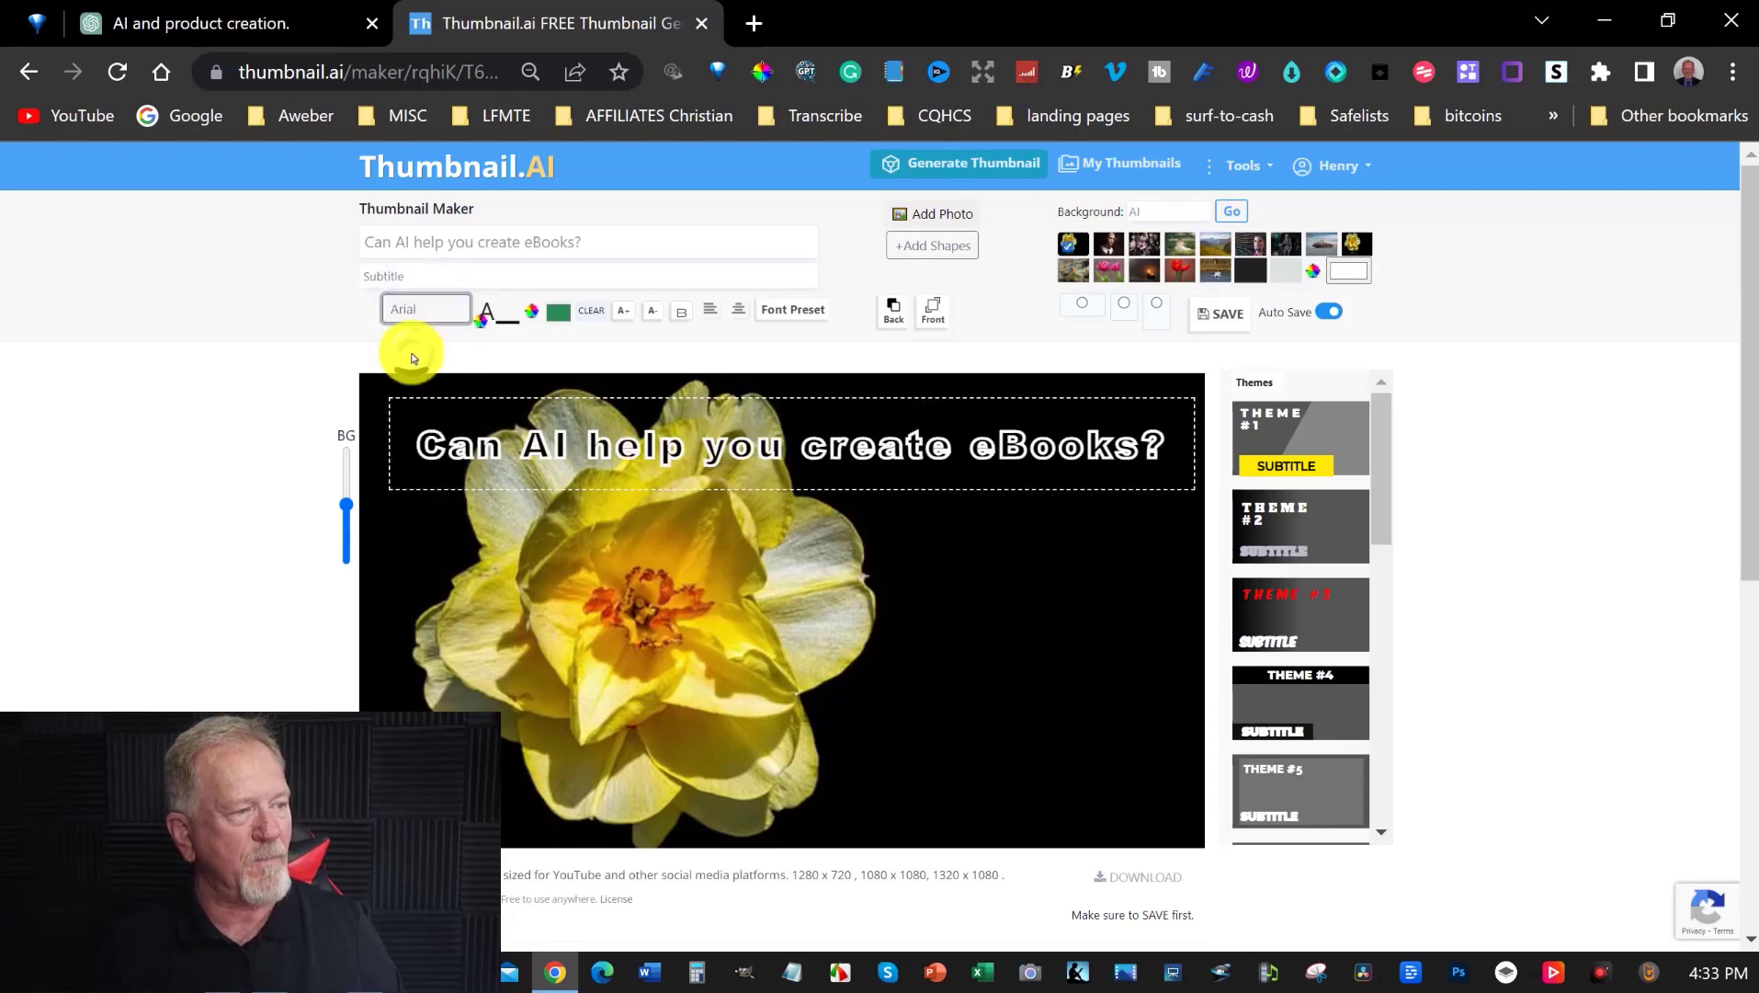
Step: Try Themes #1 through #4 on the thumbnail one after another, ending with Theme #5 applied
left_click(1305, 424)
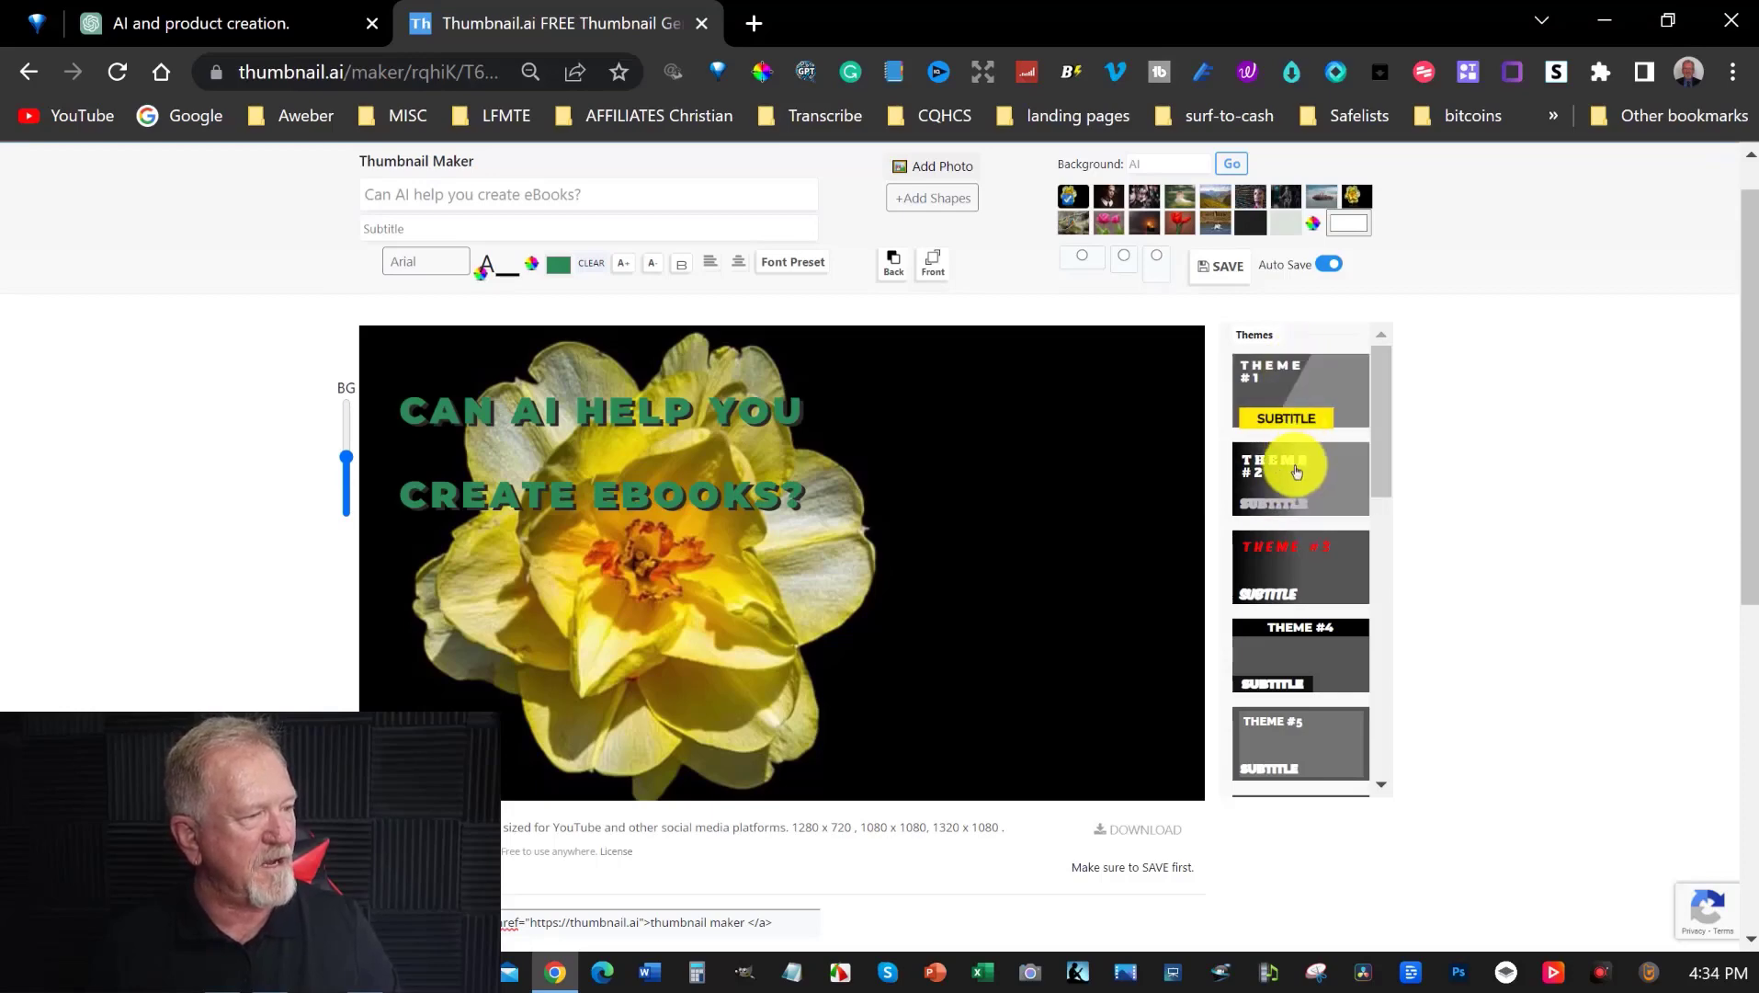
left_click(1297, 464)
left_click(1293, 565)
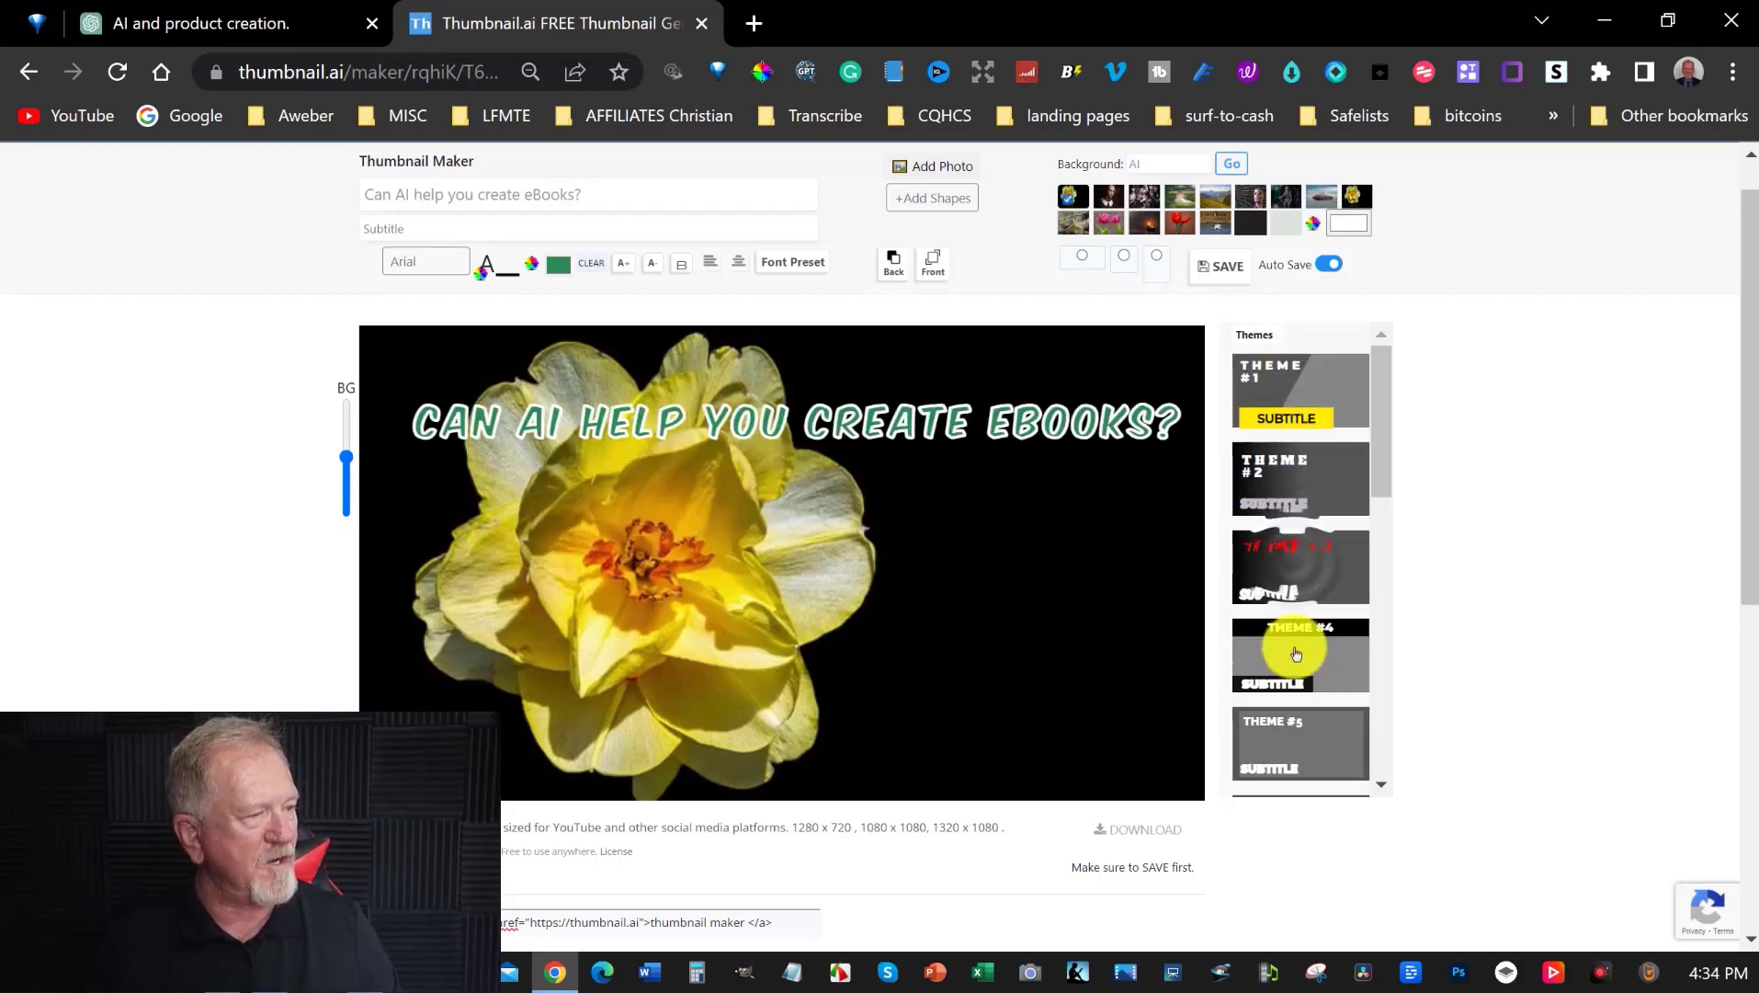
left_click(1296, 653)
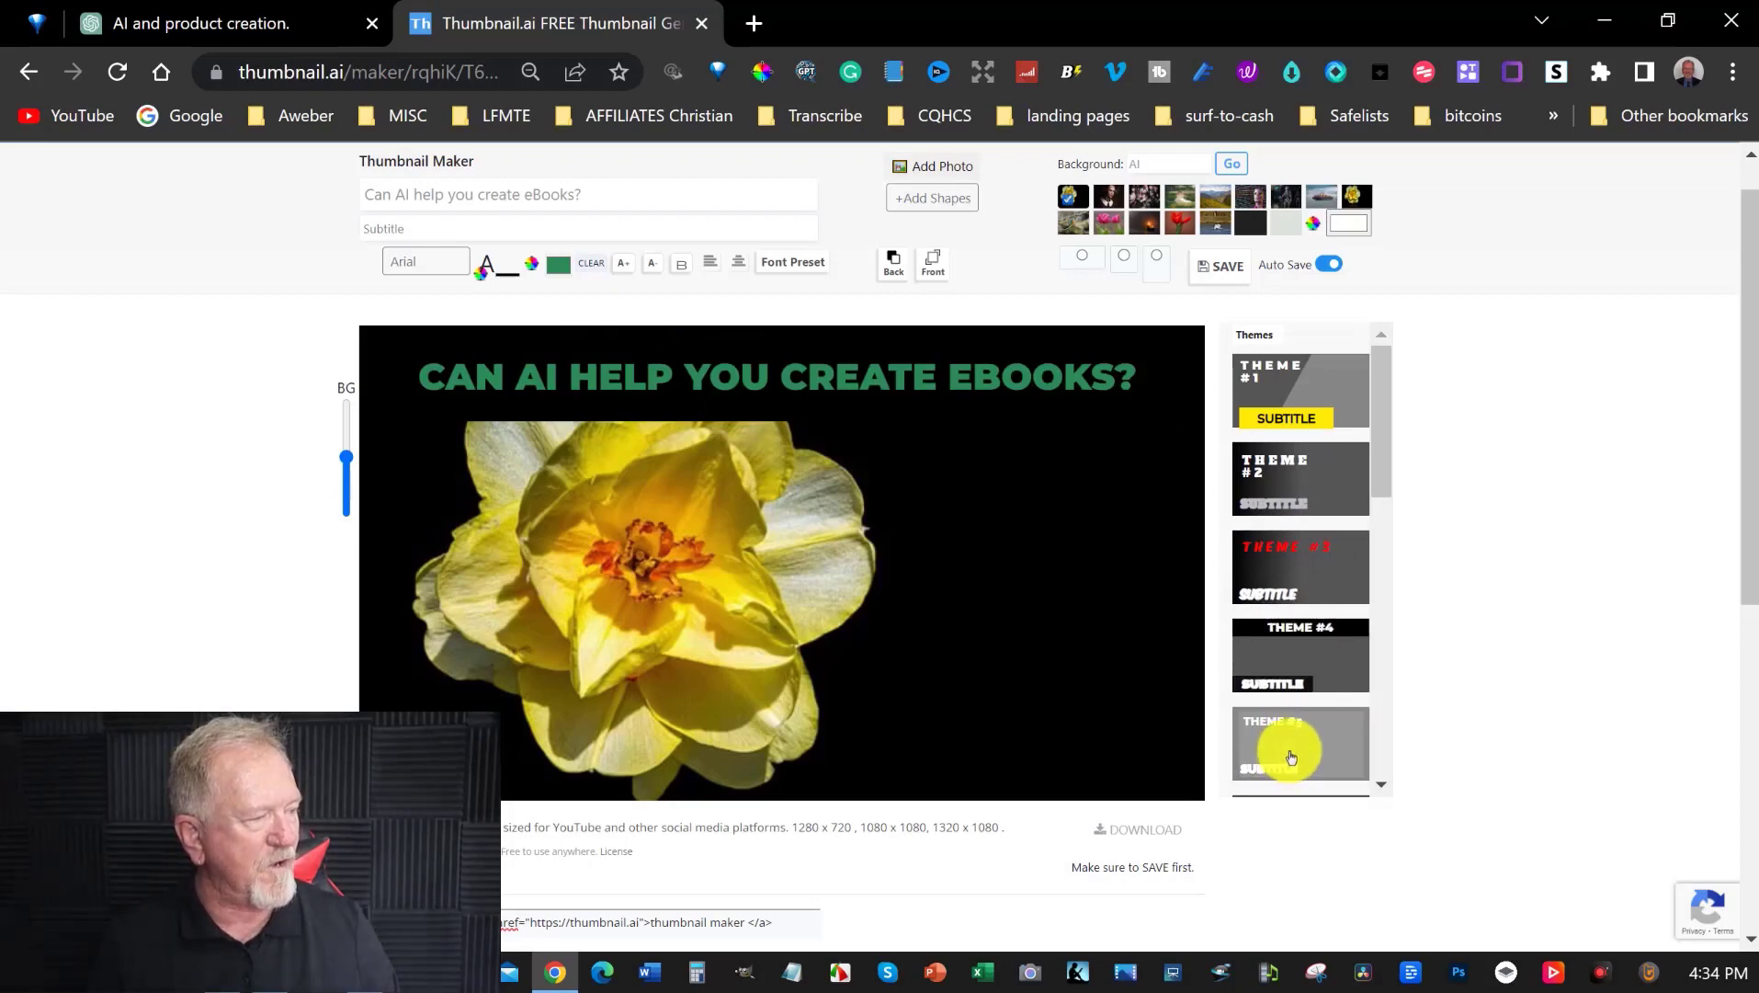
left_click(1291, 755)
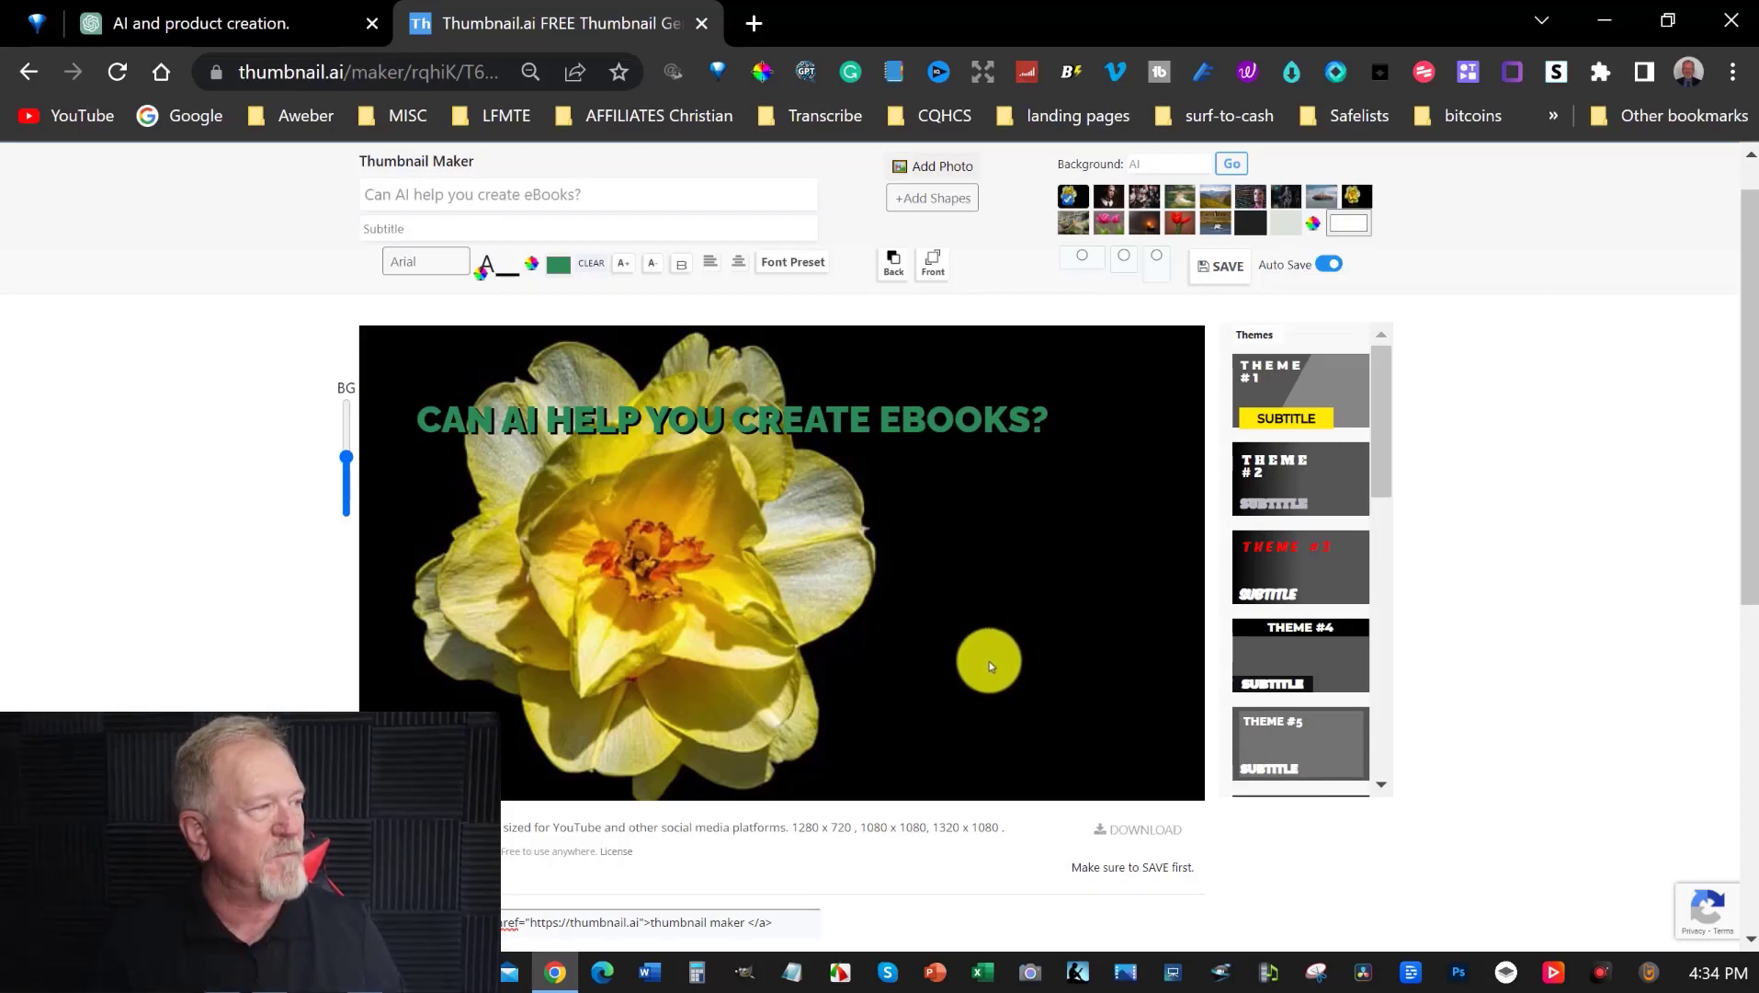
Step: Try the mechanical woman portrait as background, apply Theme #1, and switch the background to the face overlaid with program code
left_click(1109, 198)
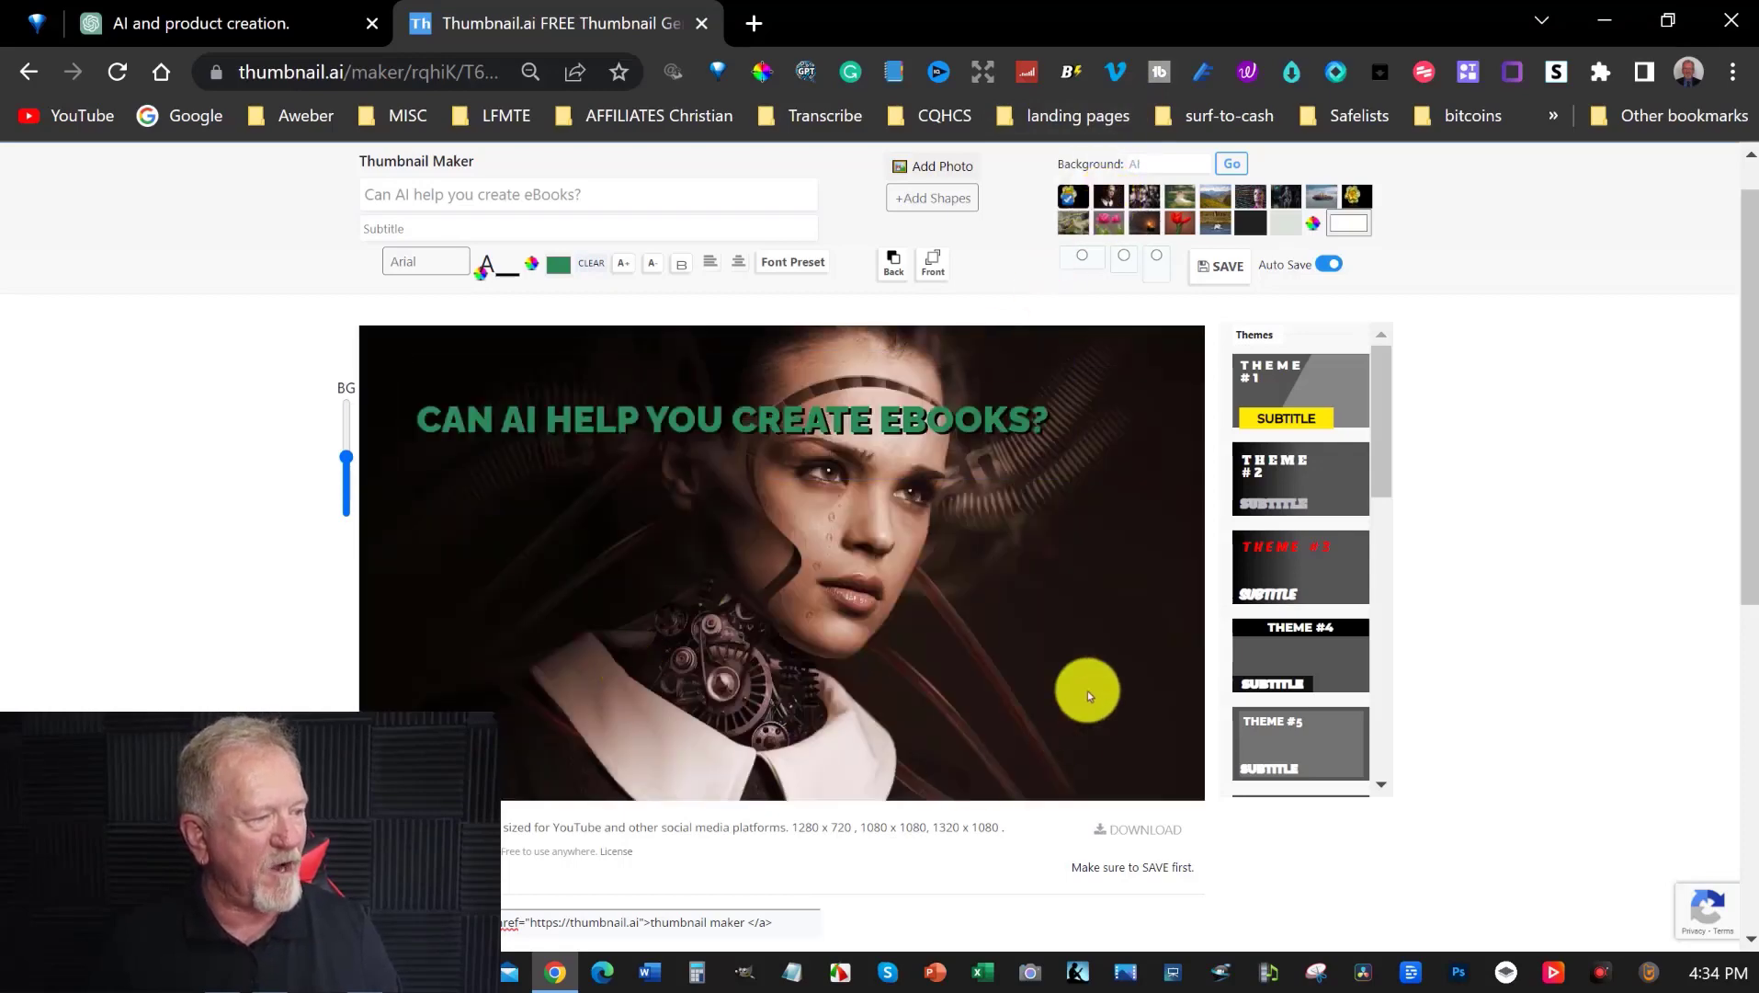
left_click(775, 433)
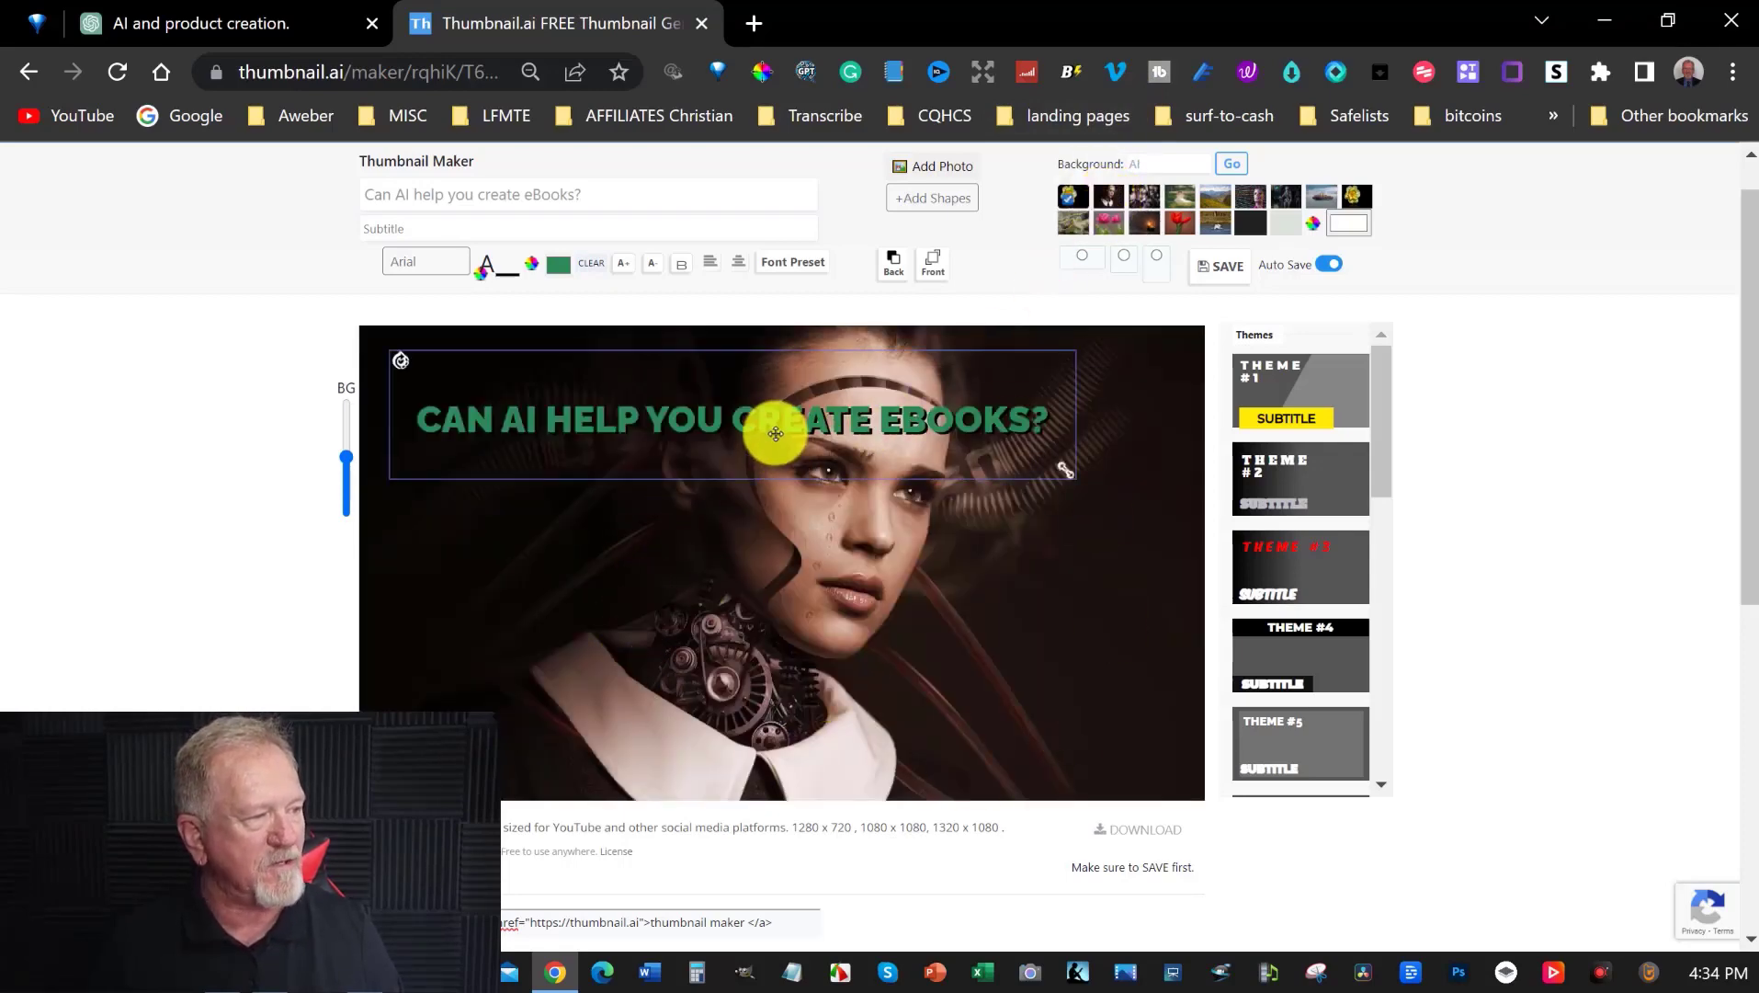
left_click(1289, 369)
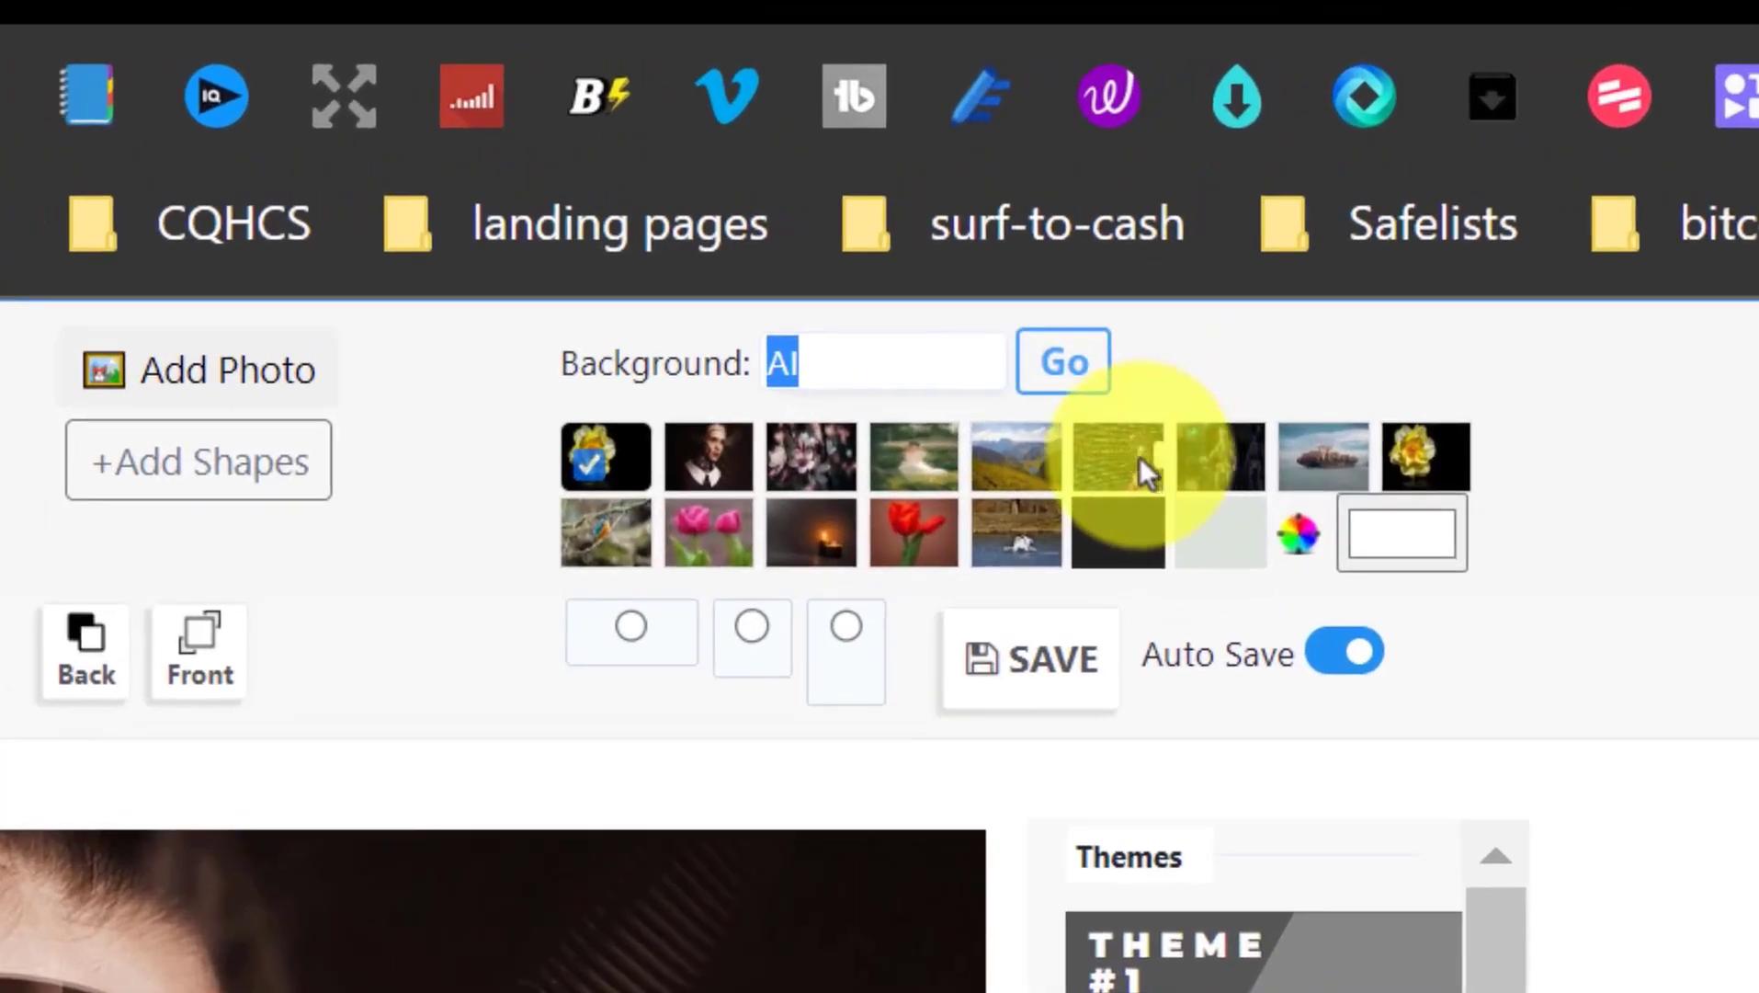
left_click(1258, 199)
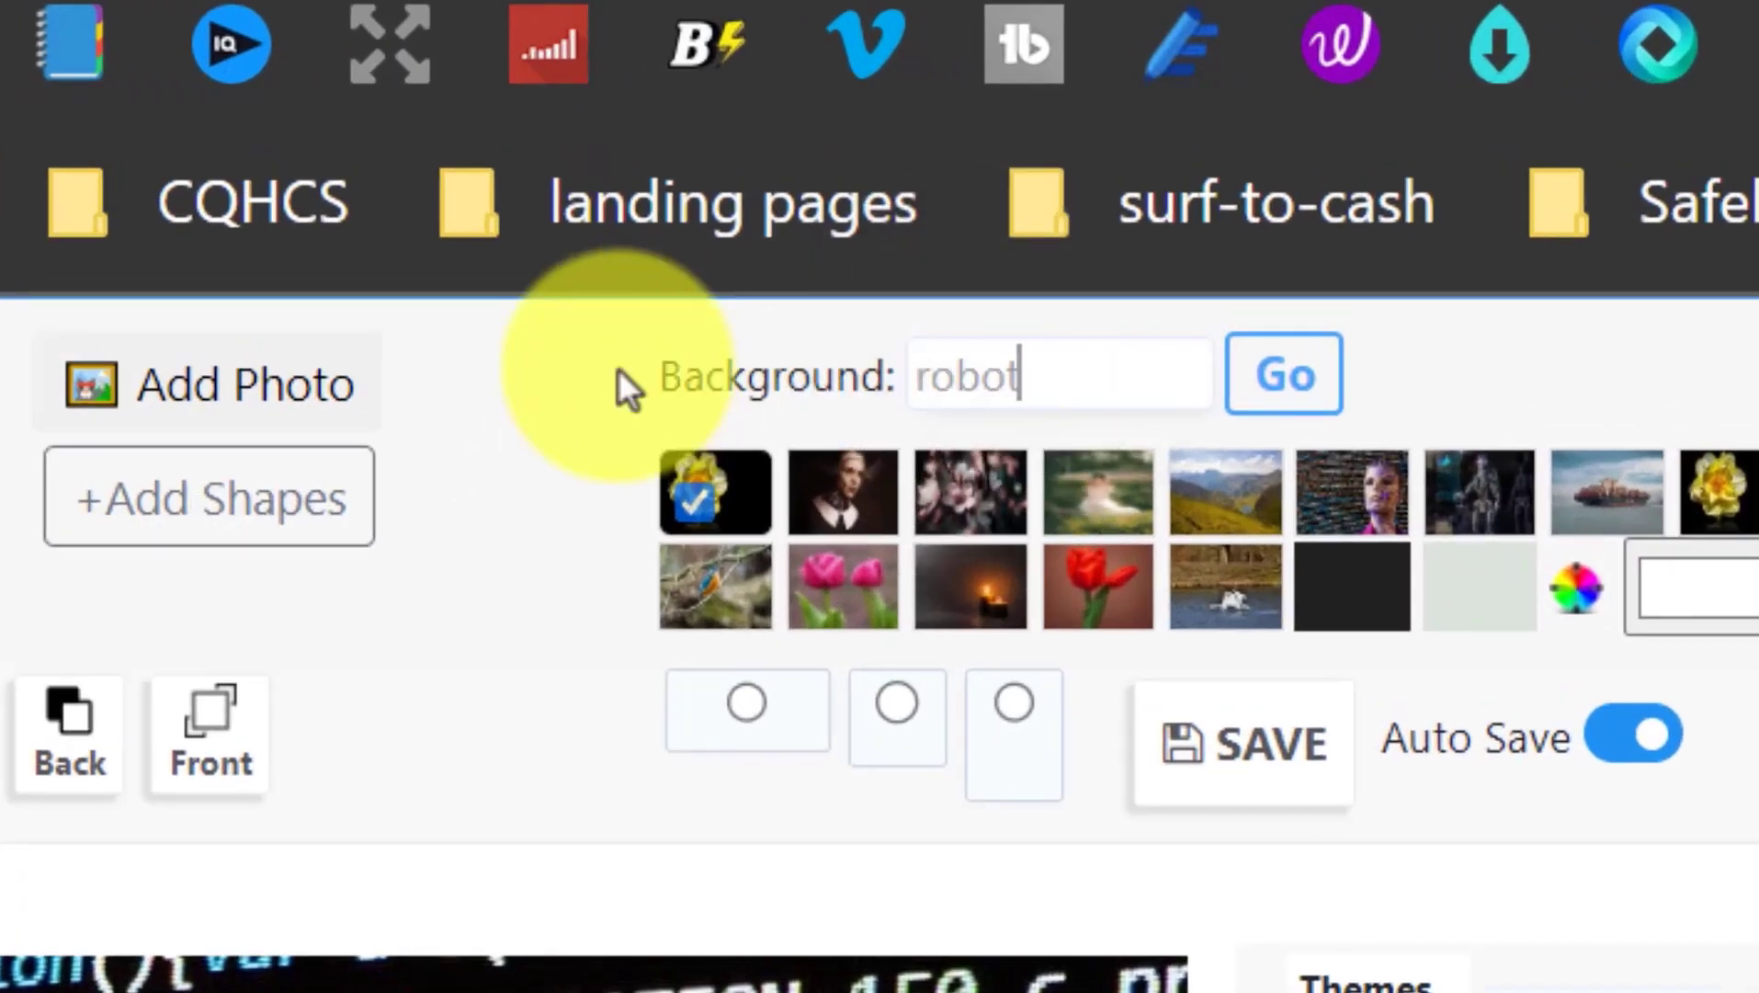
Step: Search the backgrounds for "robot", try the flaming soccer ball and skeletal robot images, and move the title lower on the thumbnail
left_click(1294, 375)
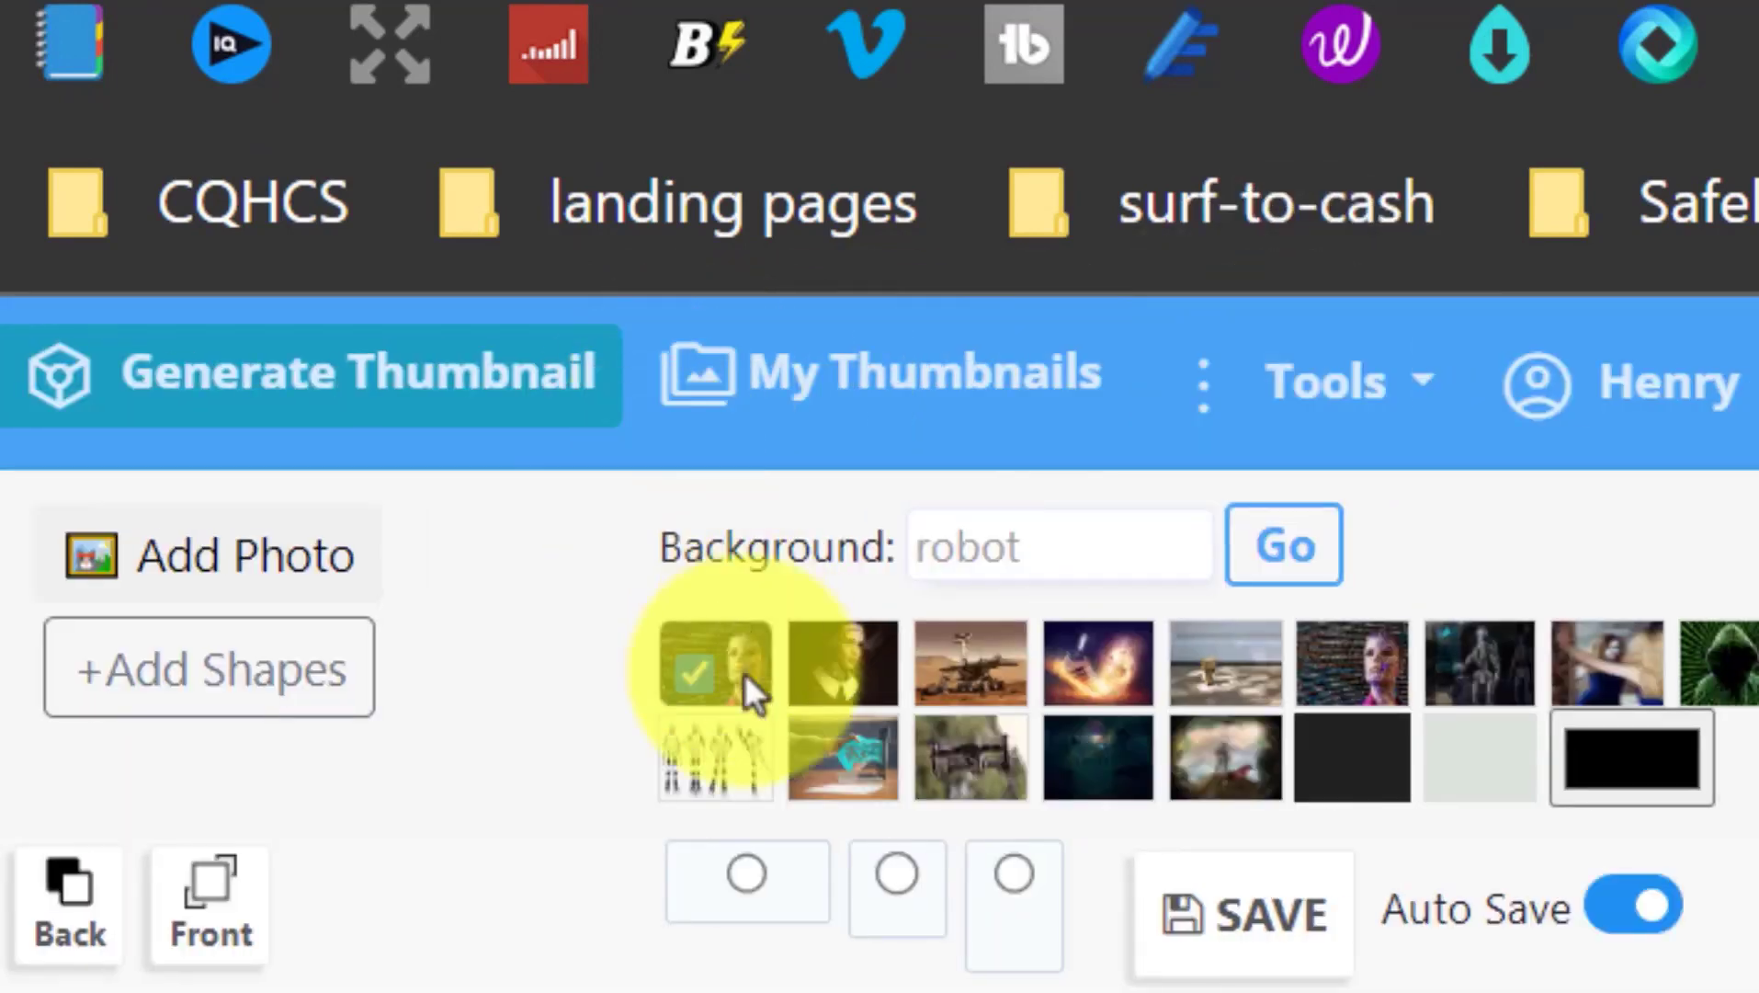
left_click(1101, 678)
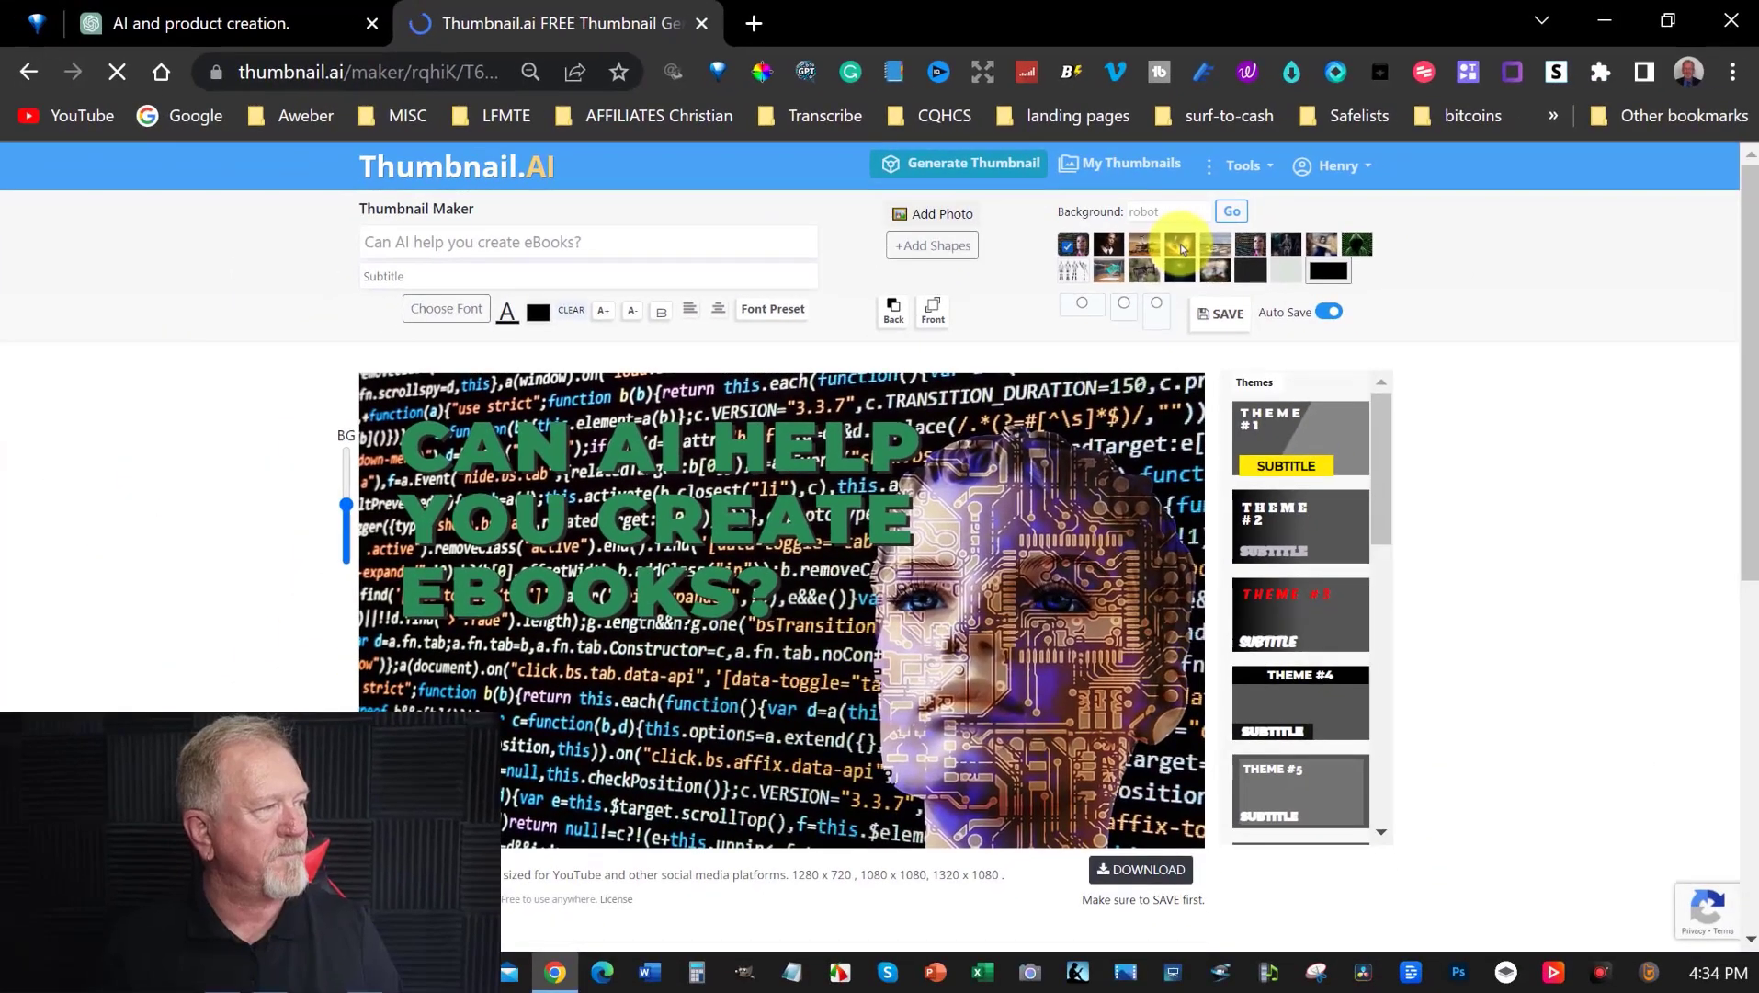
left_click(776, 472)
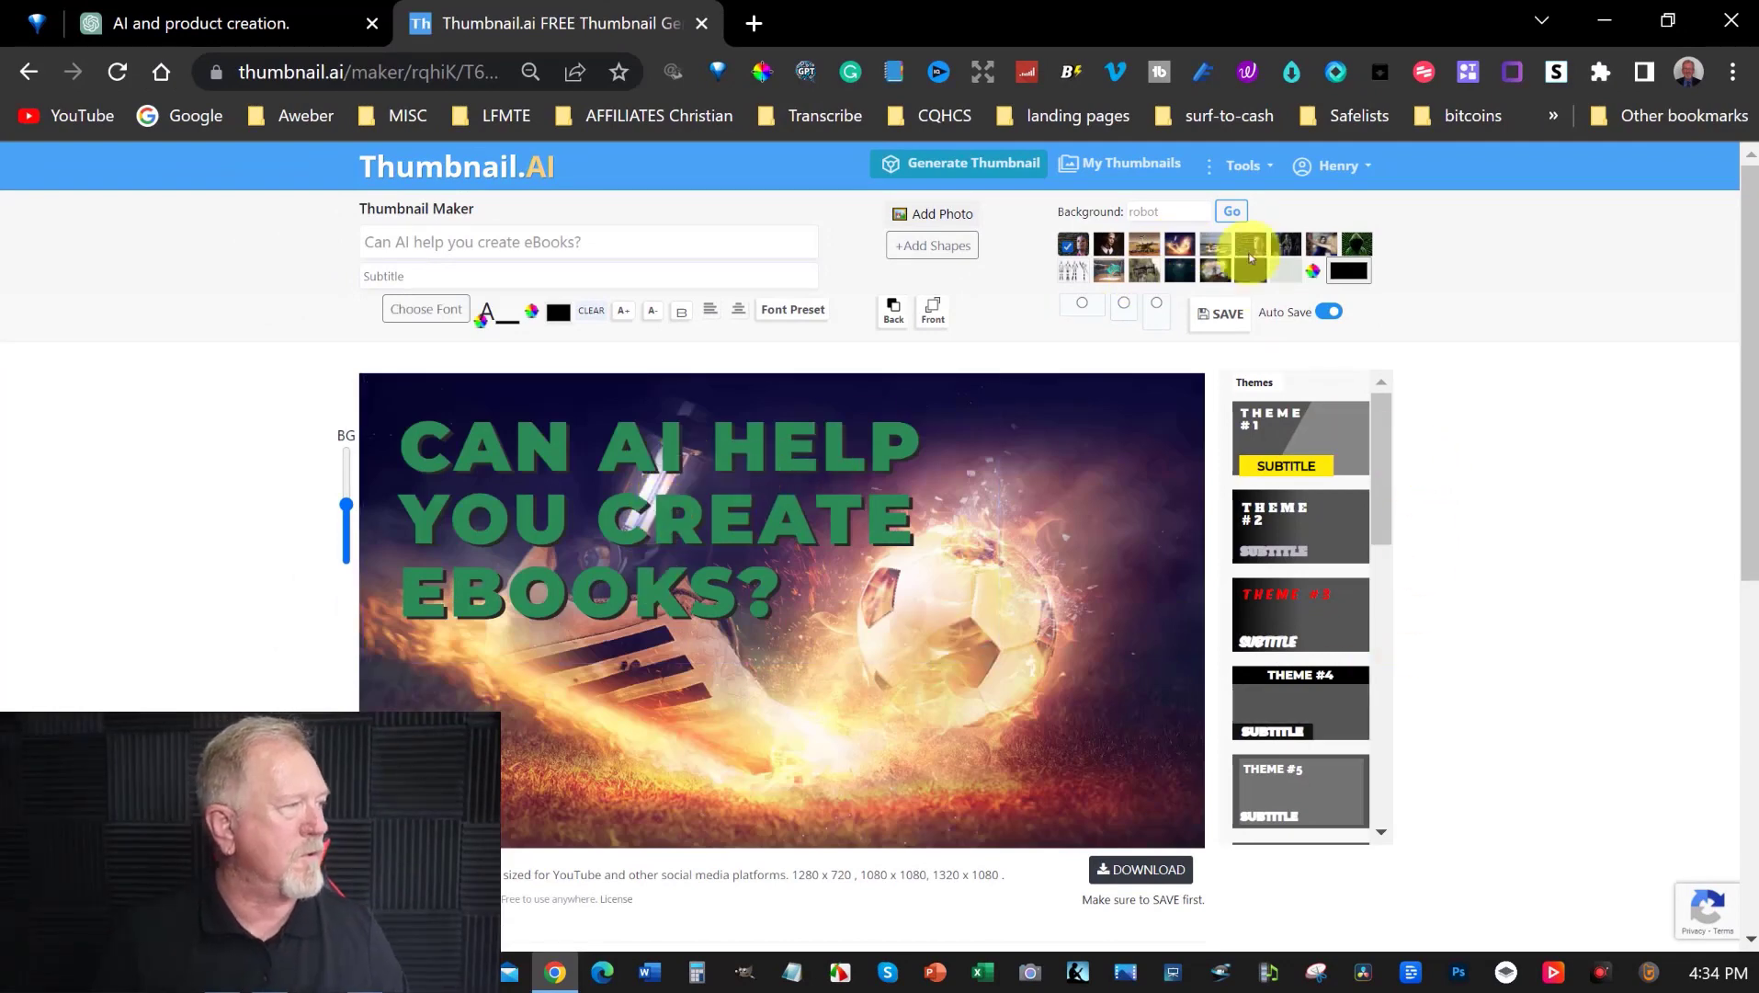
left_click(1285, 248)
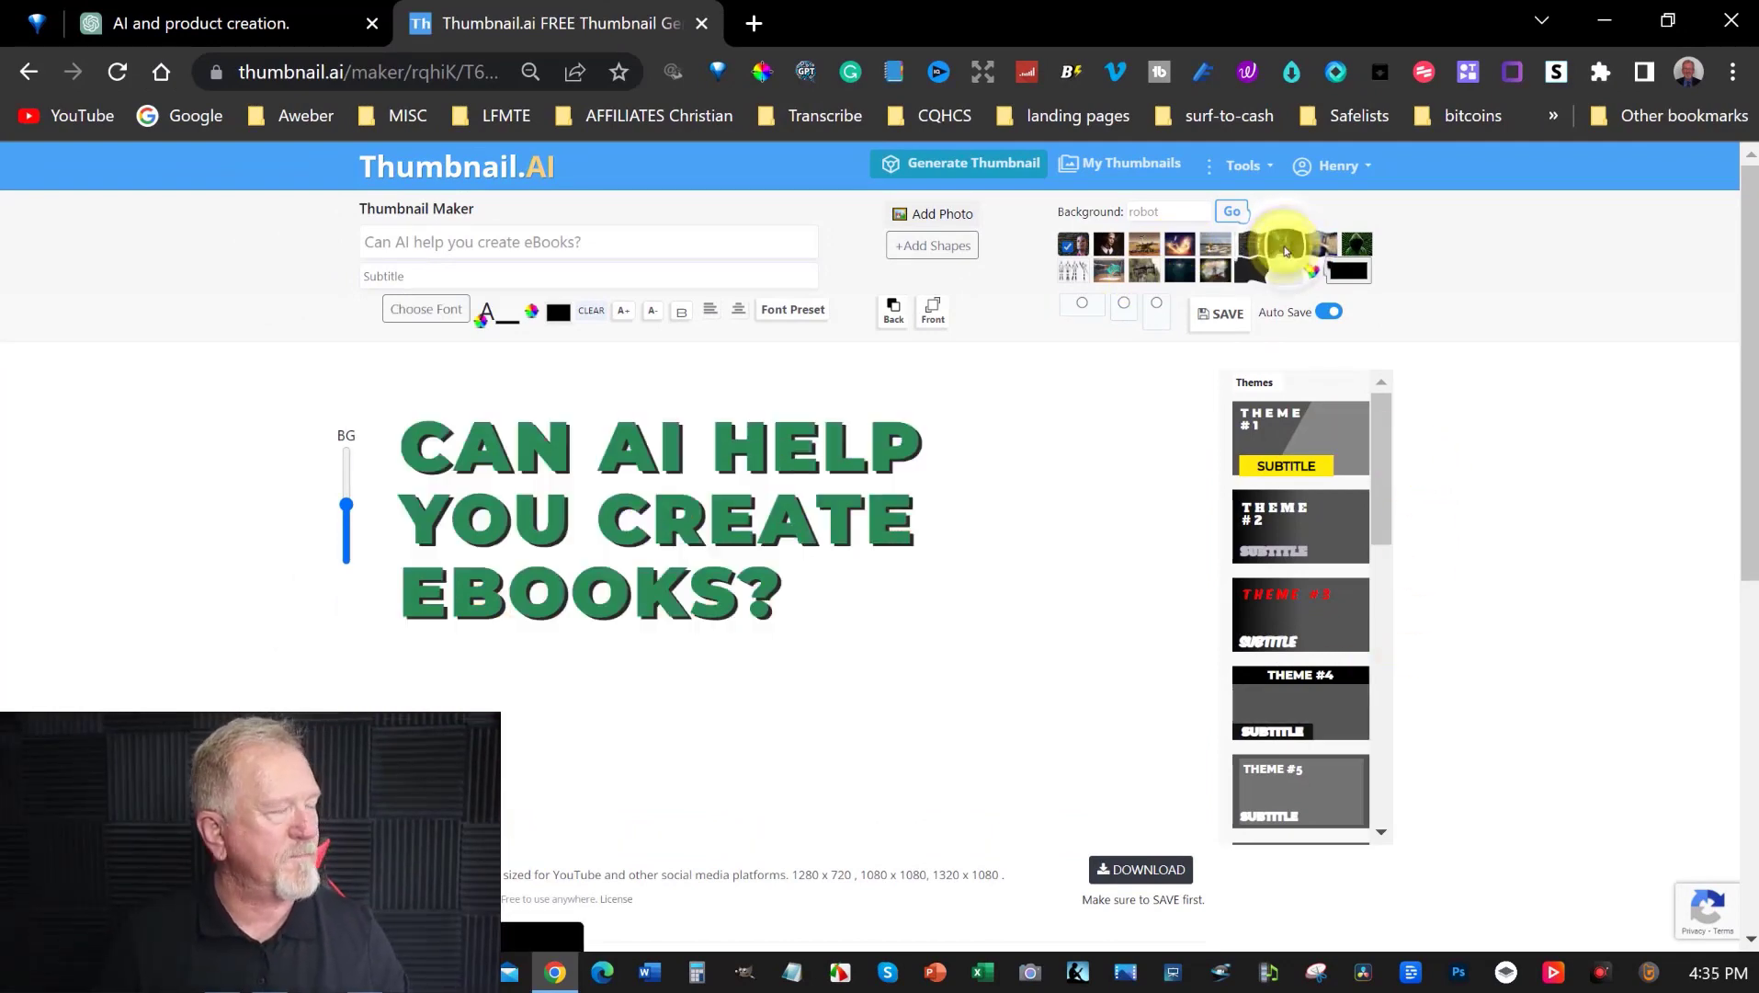
left_click_drag(667, 520, 660, 597)
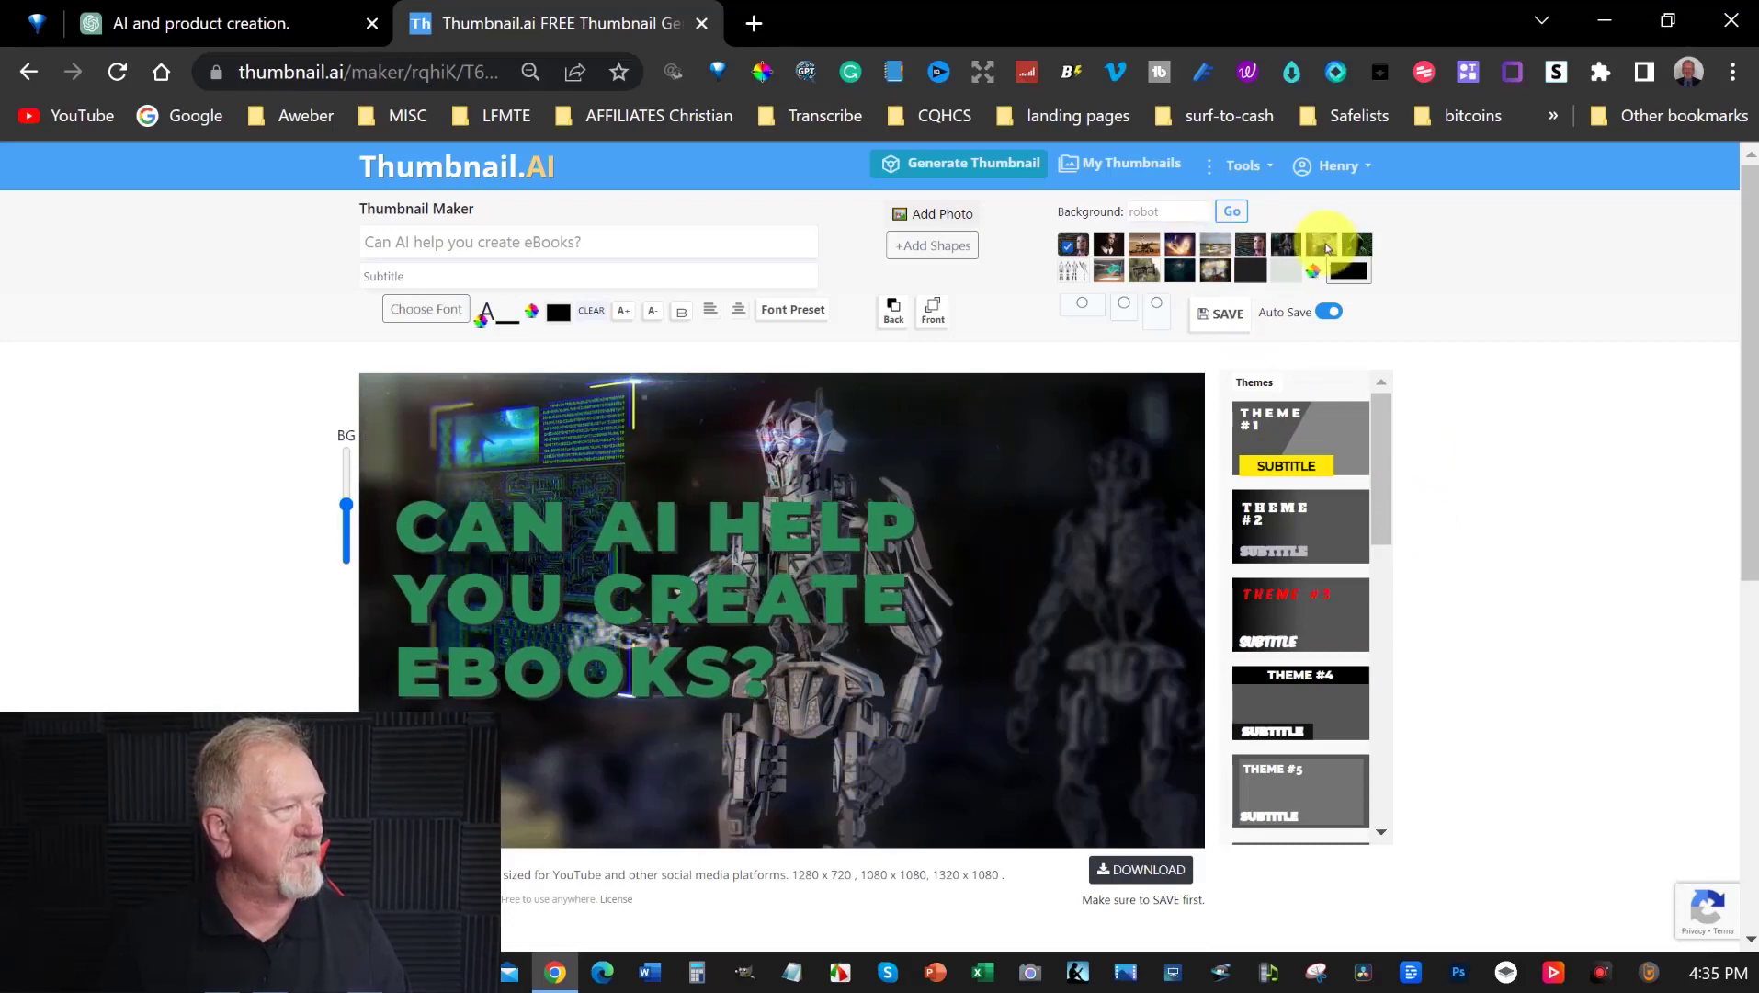
Step: Try the masked woman and white robots backgrounds, ending with the human and wireframe handshake coming out of a laptop
left_click(1323, 244)
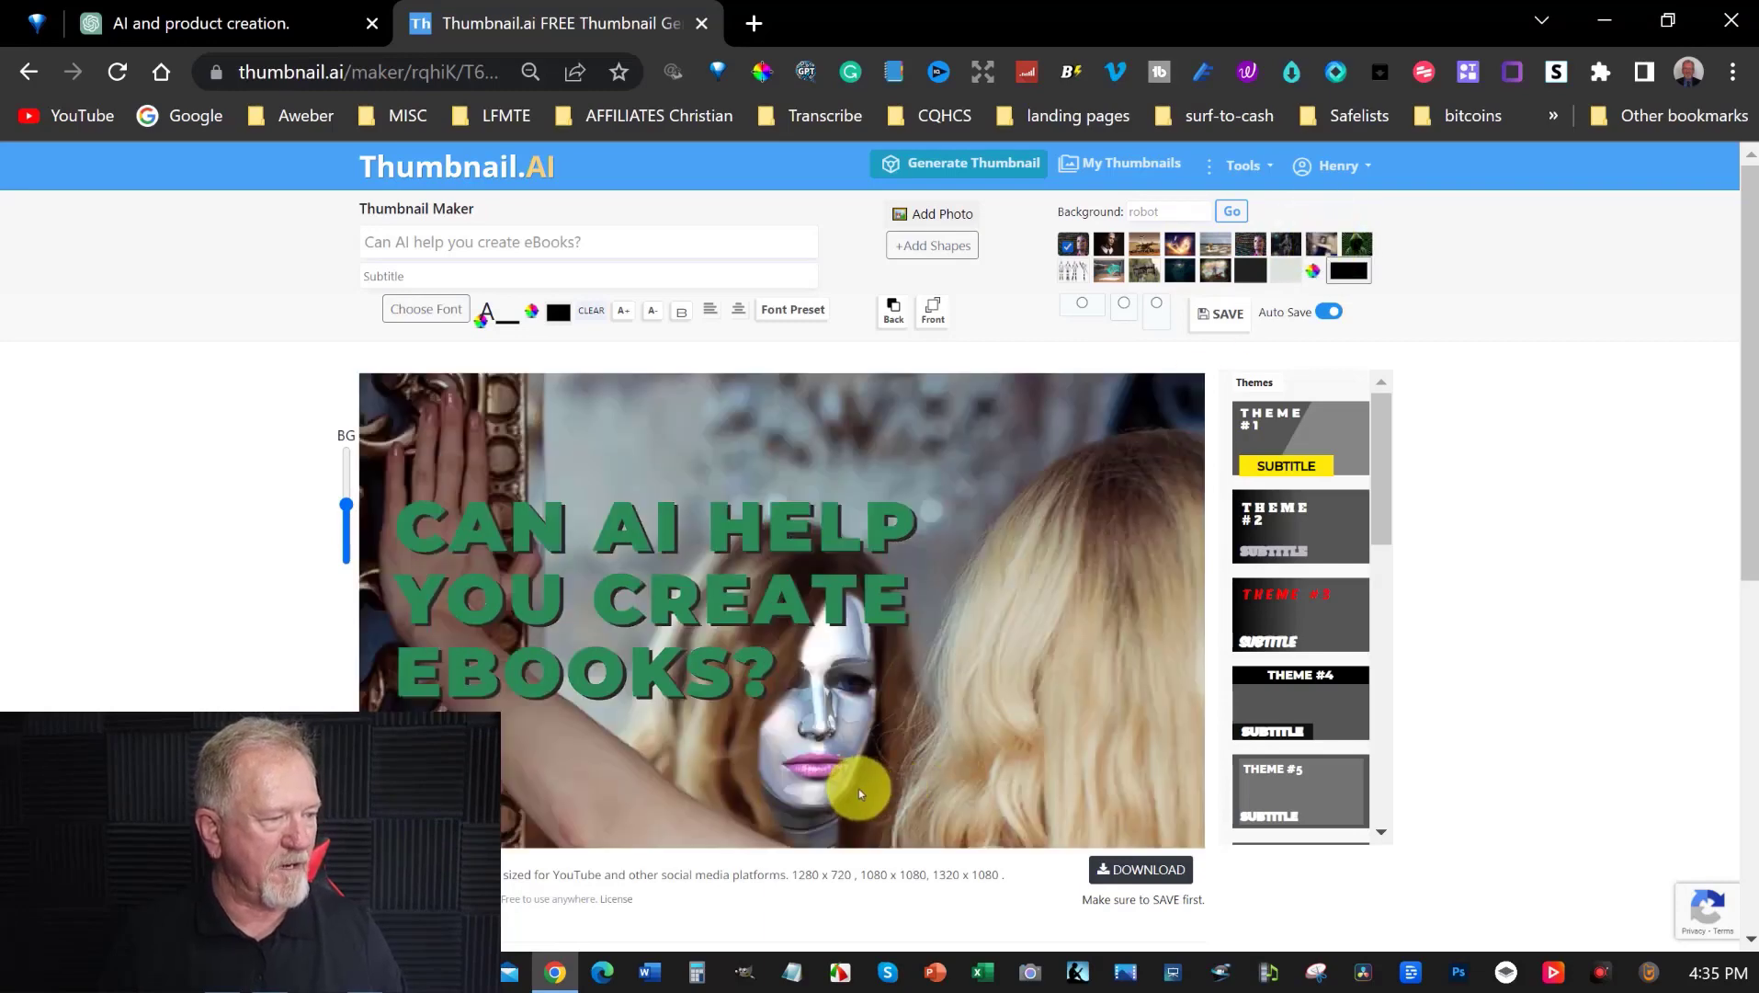
left_click(1071, 271)
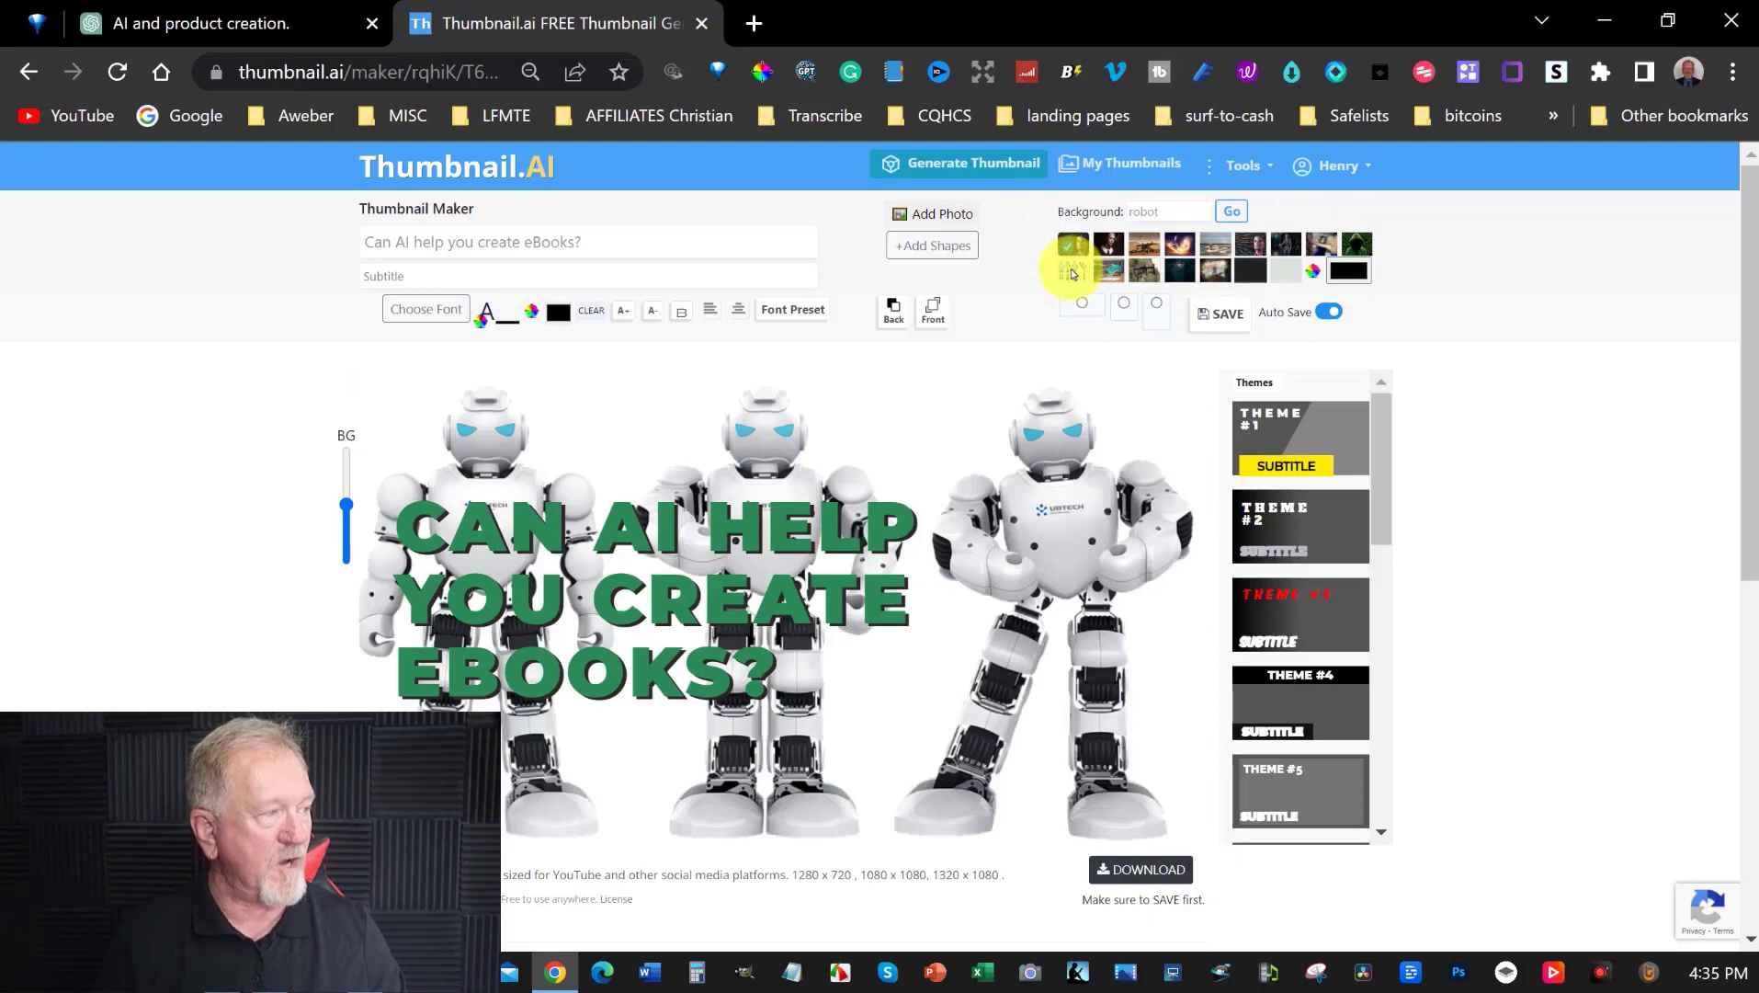
left_click(1114, 272)
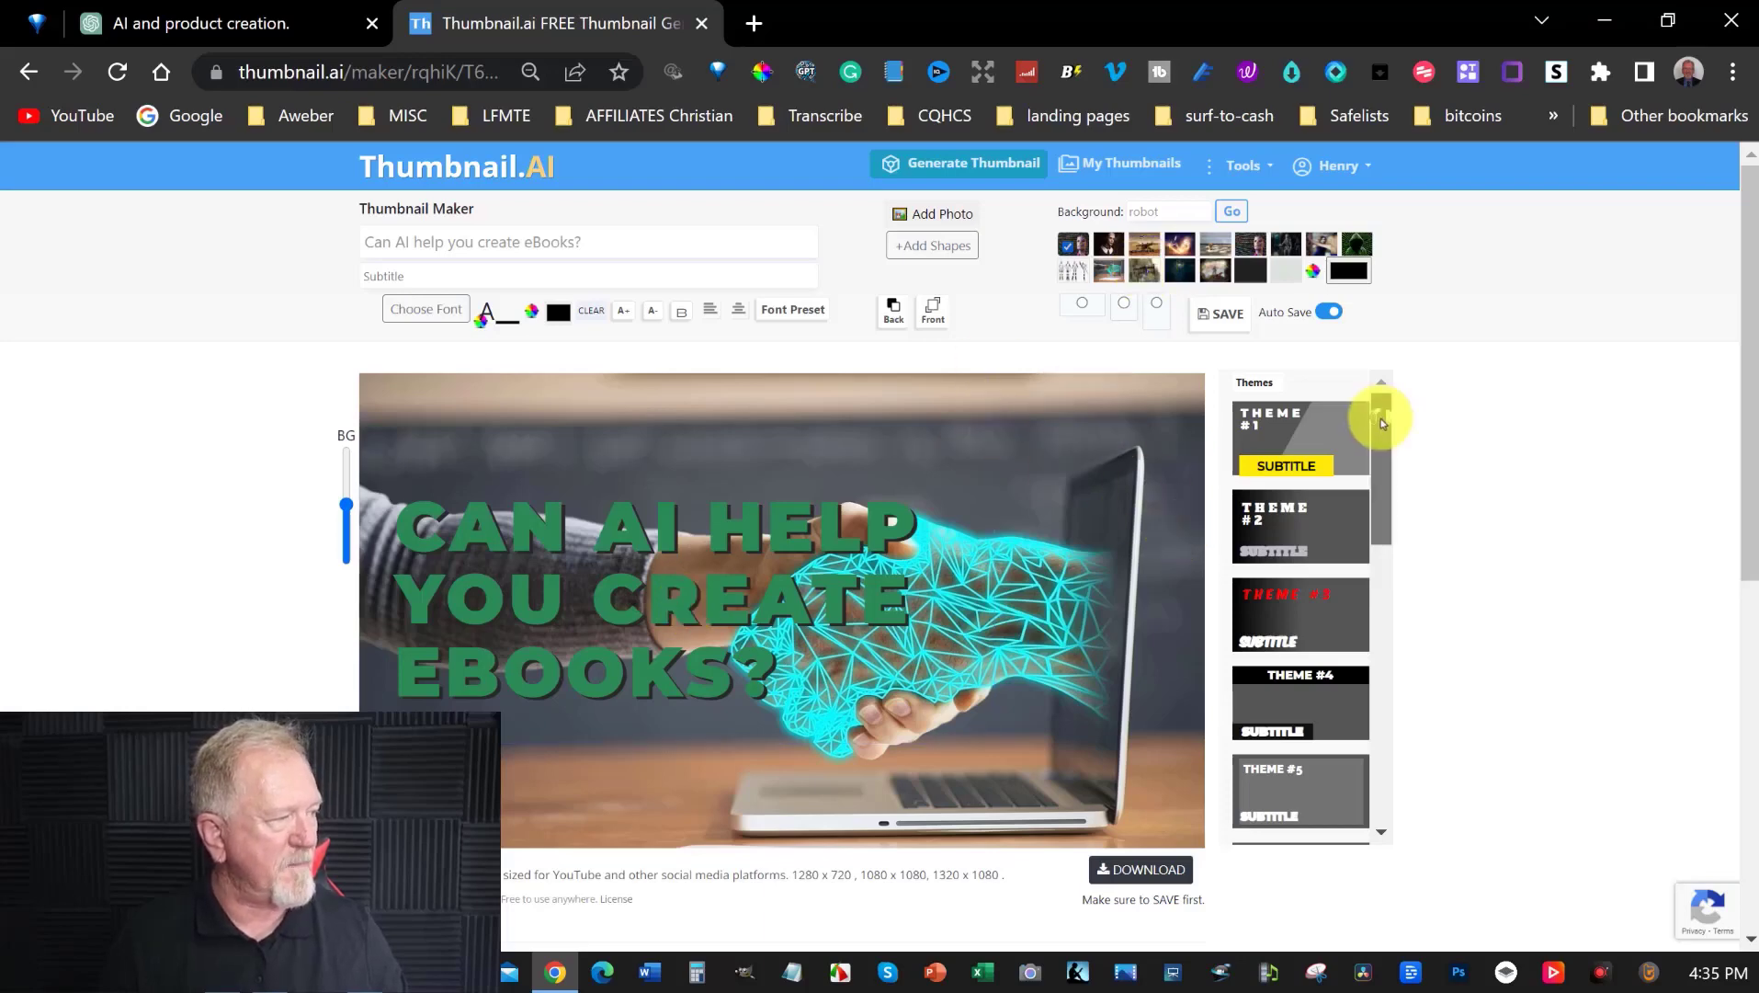
Step: Apply Theme #6 to the thumbnail, then move the title box lower and make it narrower and taller, left of the handshake
left_click_drag(1380, 418, 1396, 528)
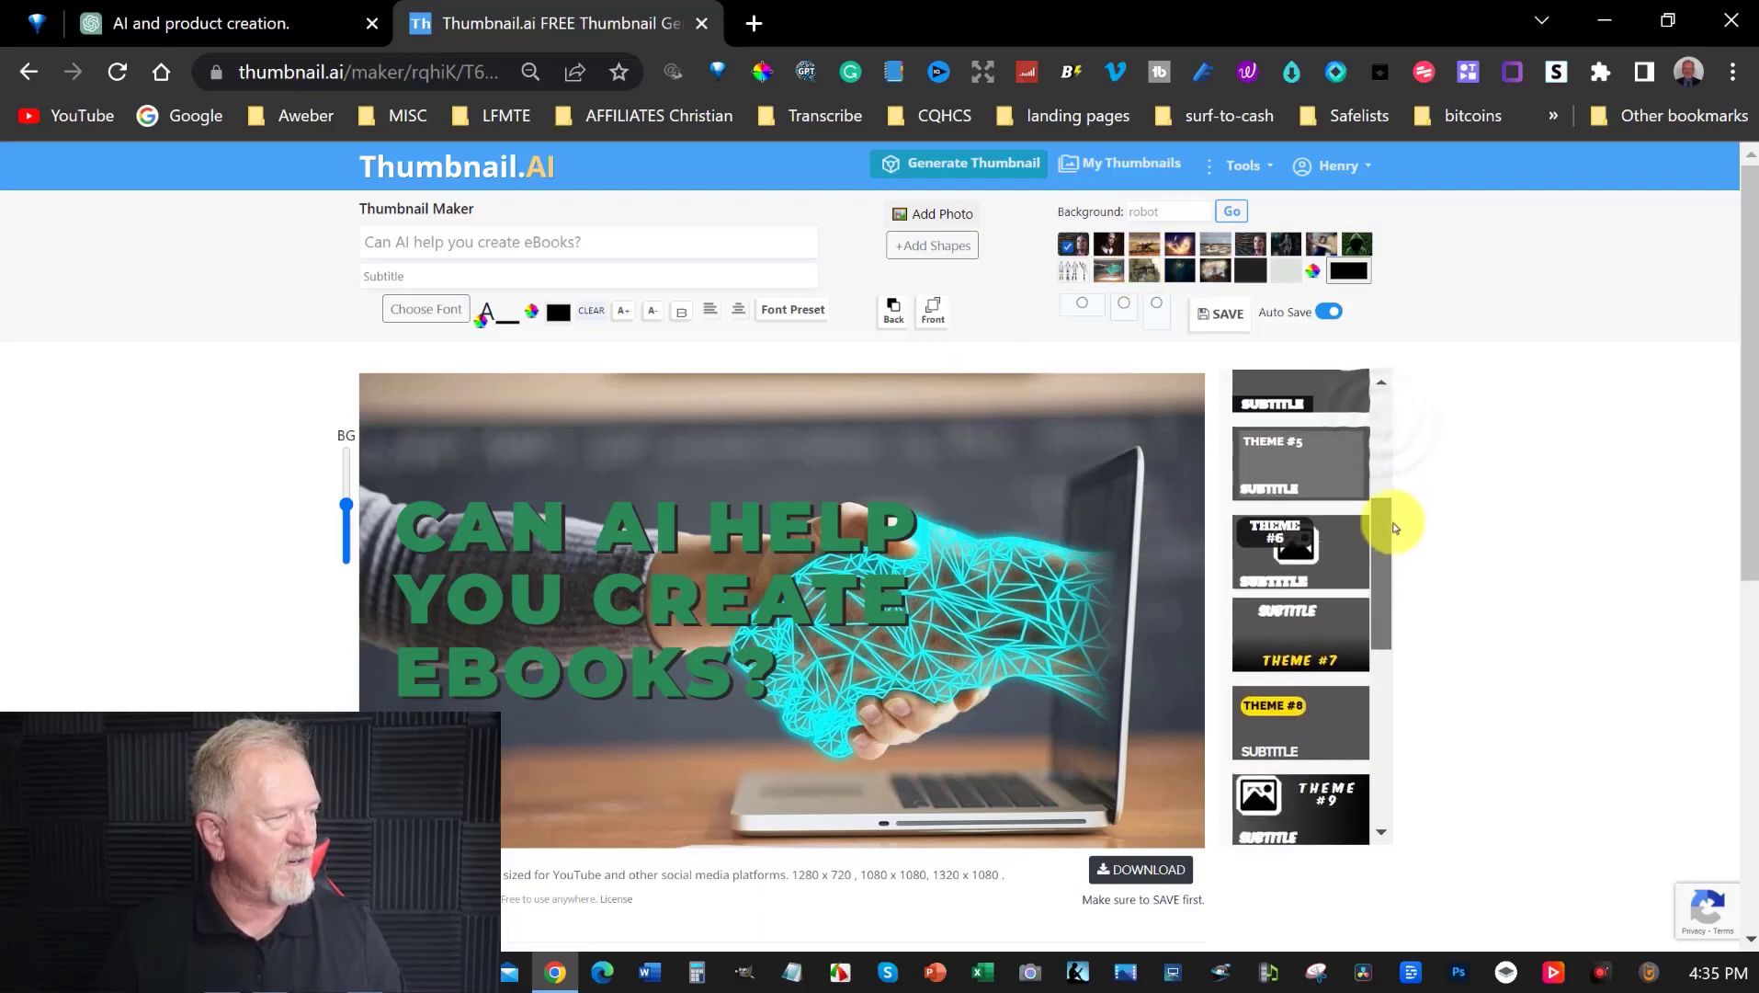
left_click(1267, 540)
left_click_drag(588, 373, 600, 523)
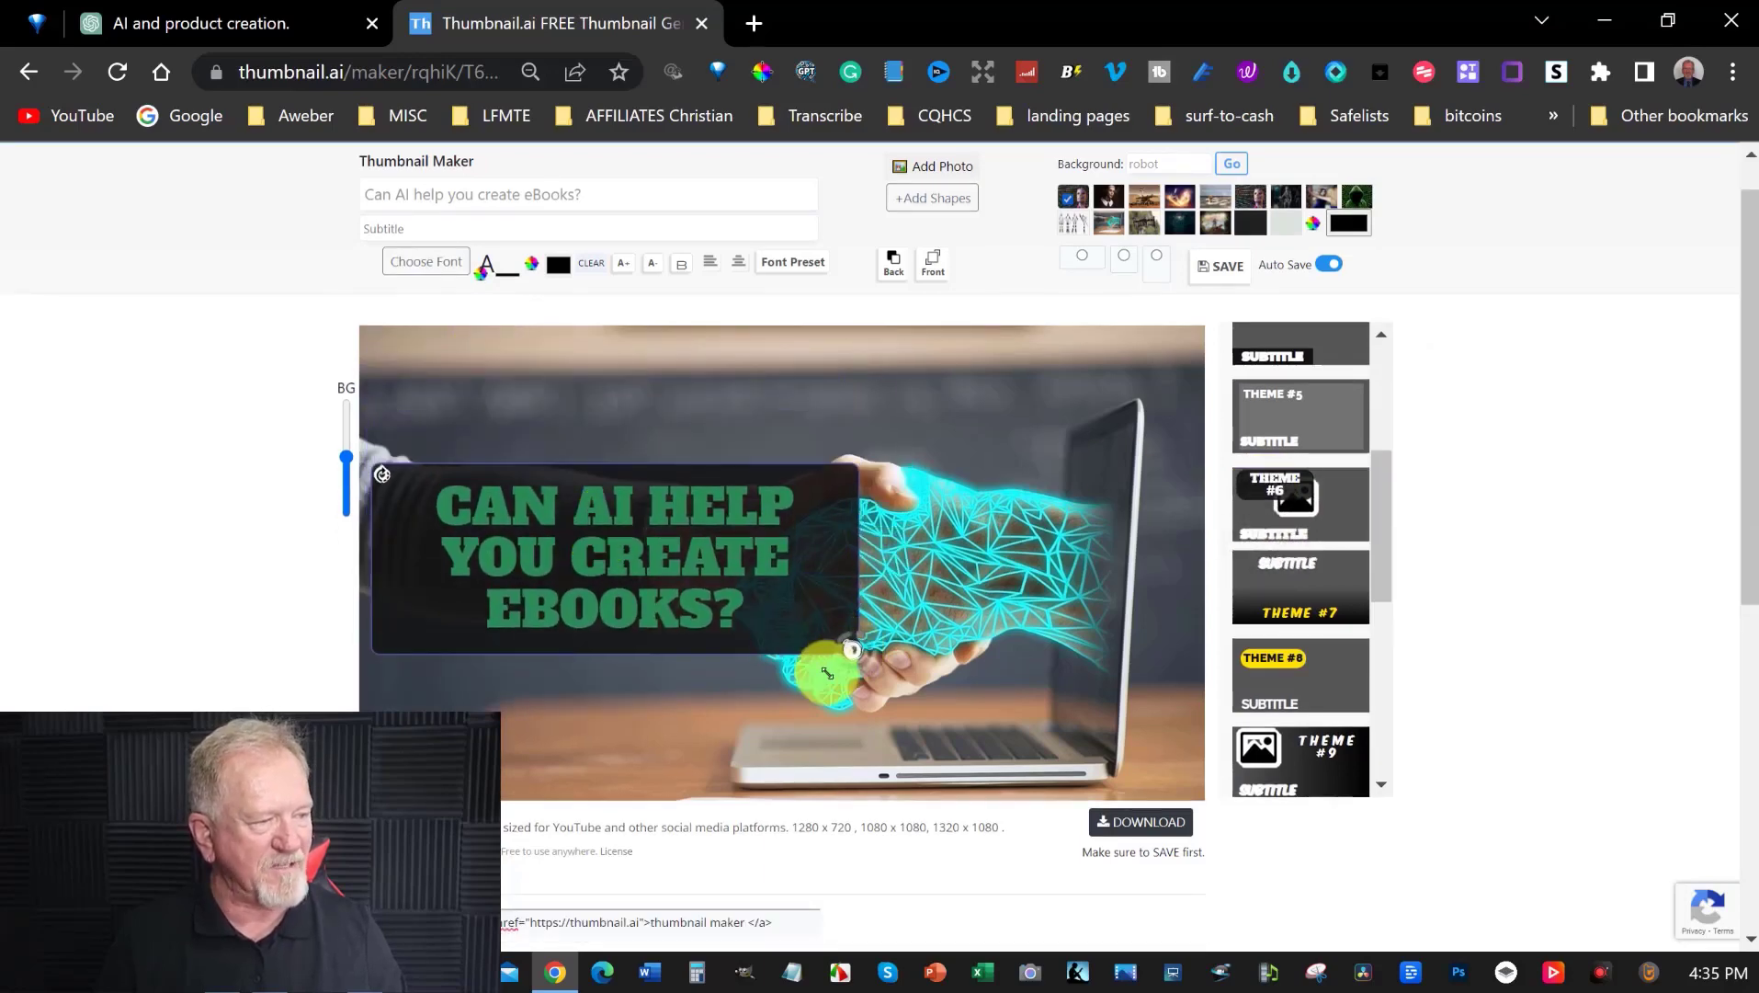
left_click_drag(827, 673, 698, 757)
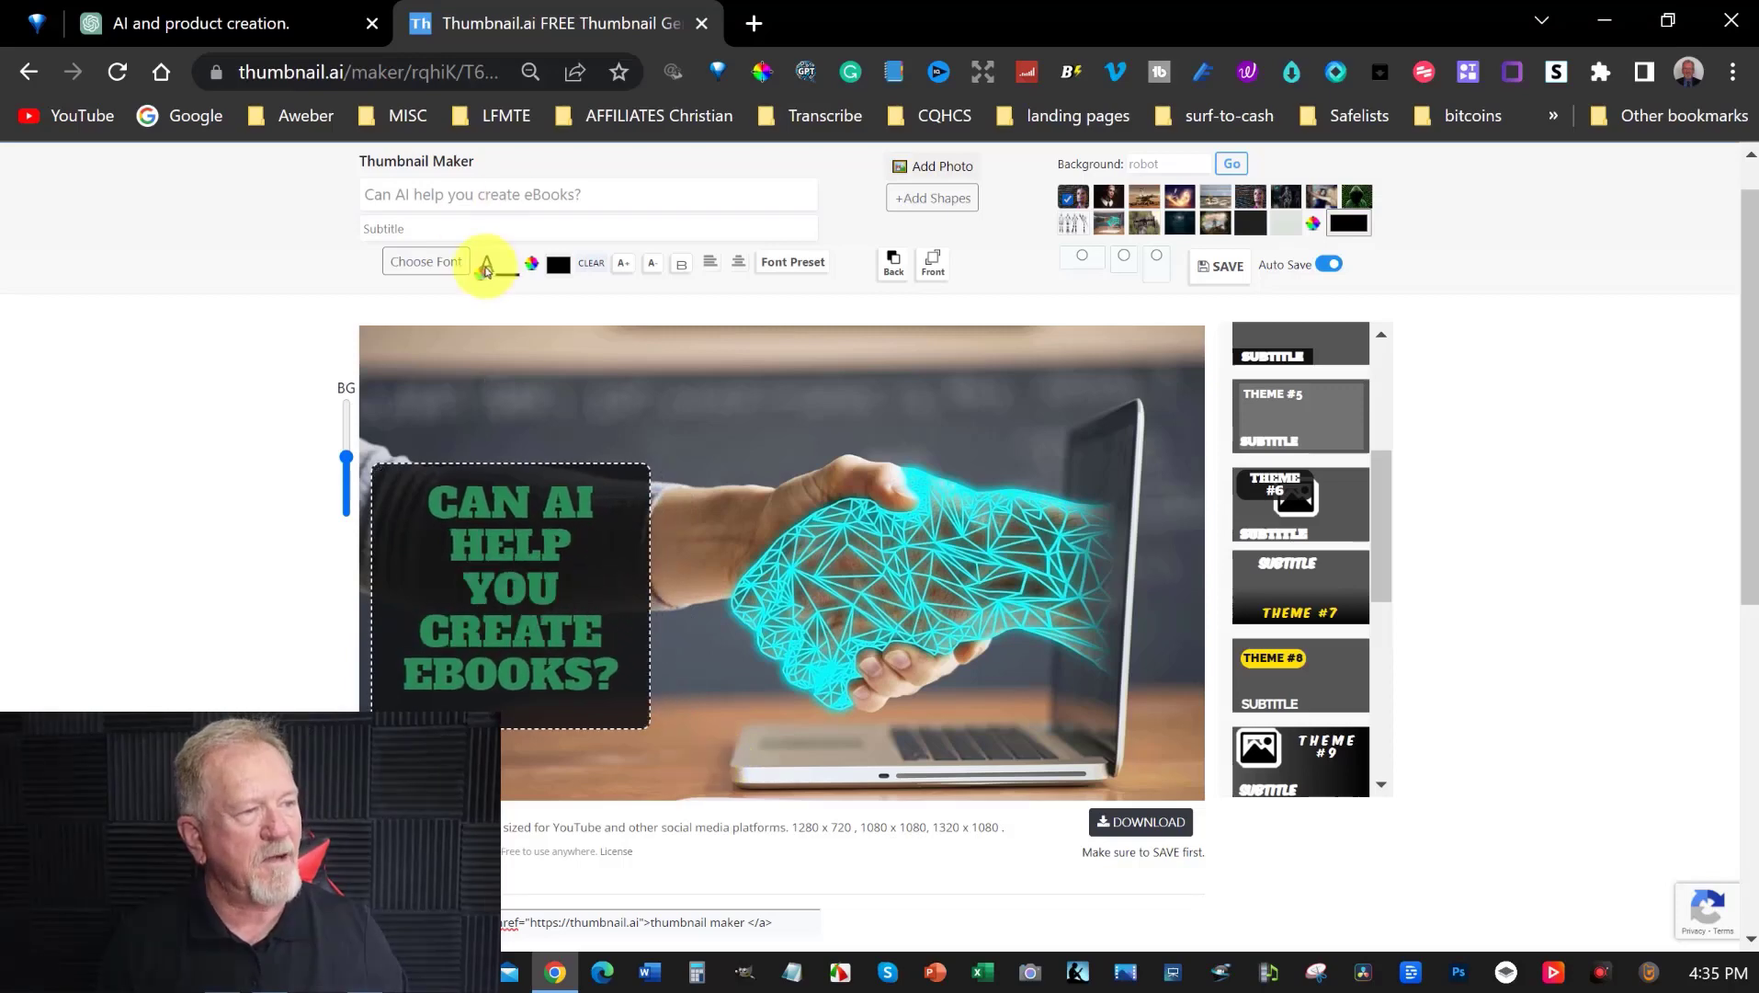
Step: Set the thumbnail title's font to Arial and its text color to yellow, RGB 251, 255, 0
left_click(440, 261)
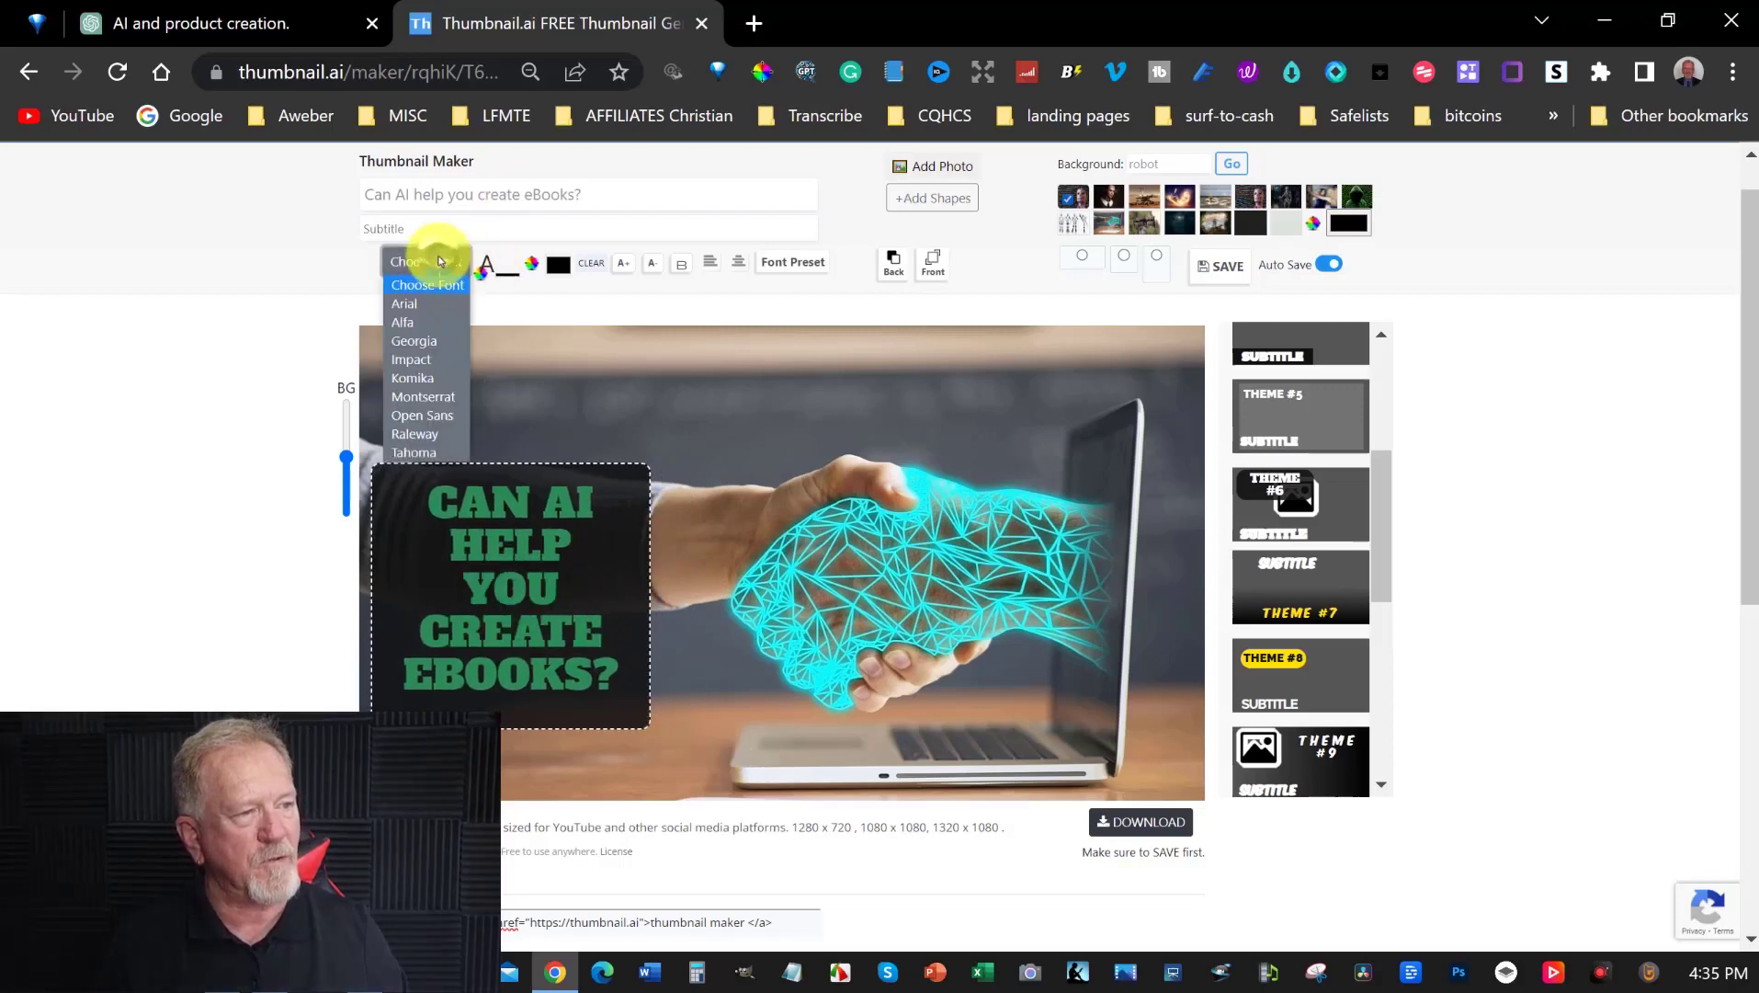
left_click(411, 304)
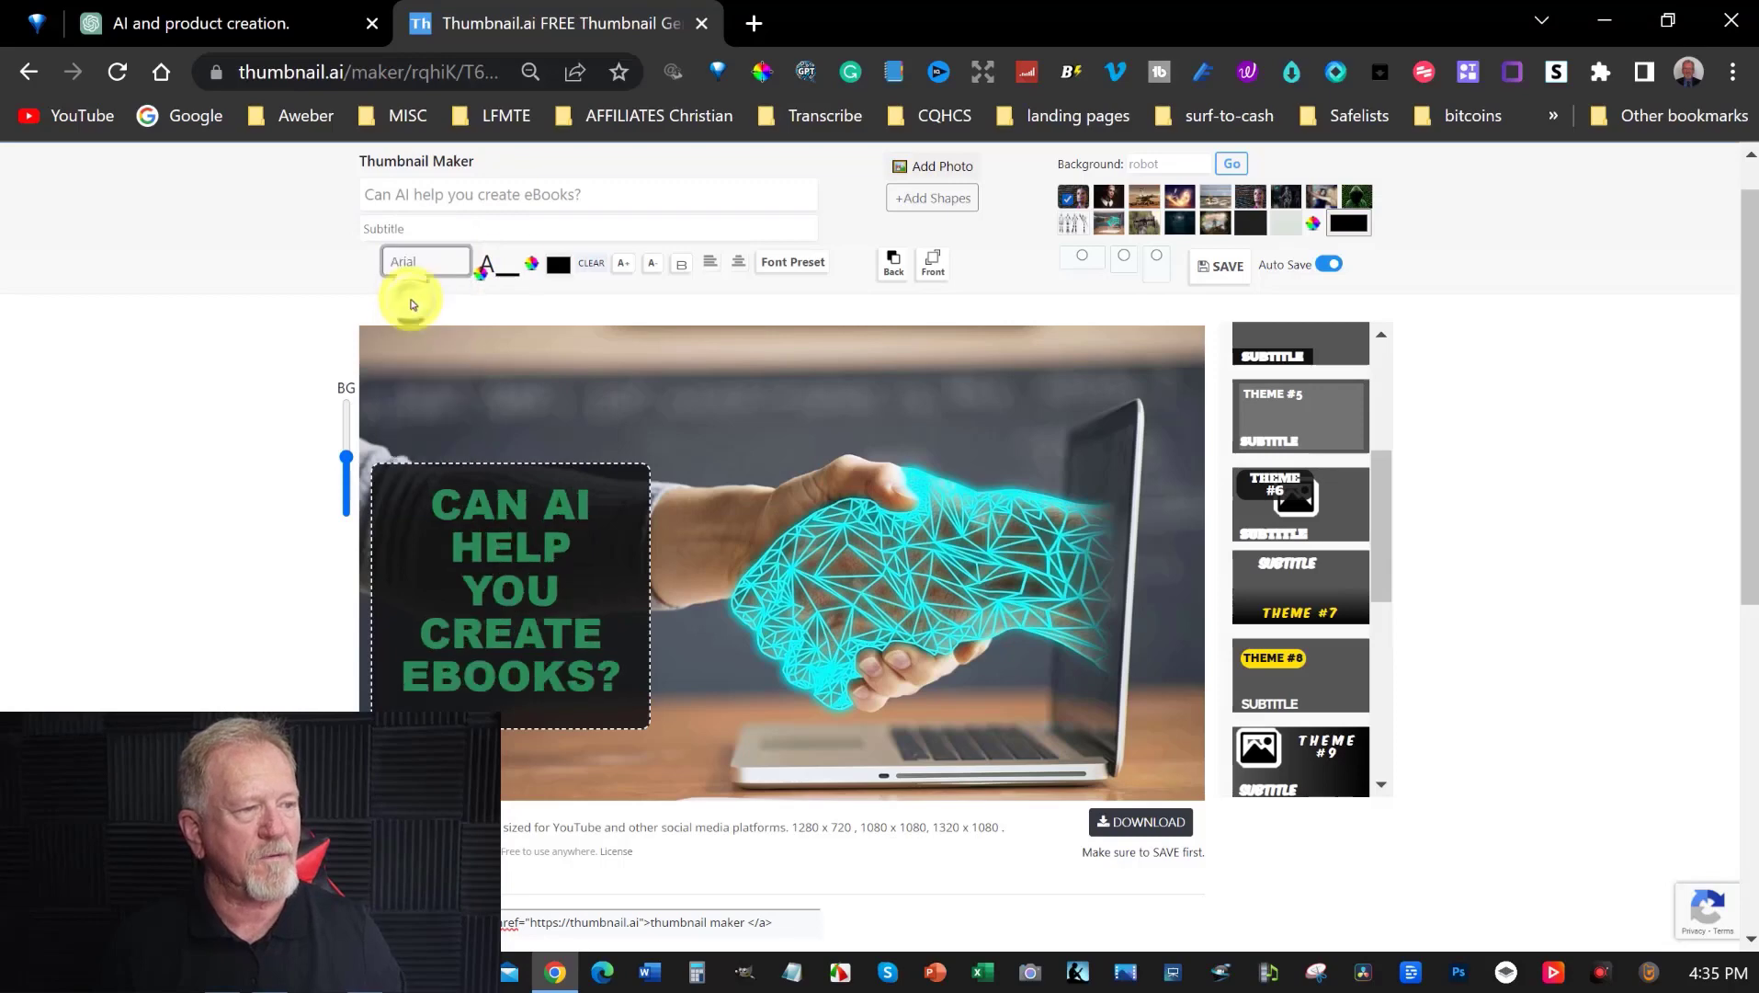
left_click(487, 270)
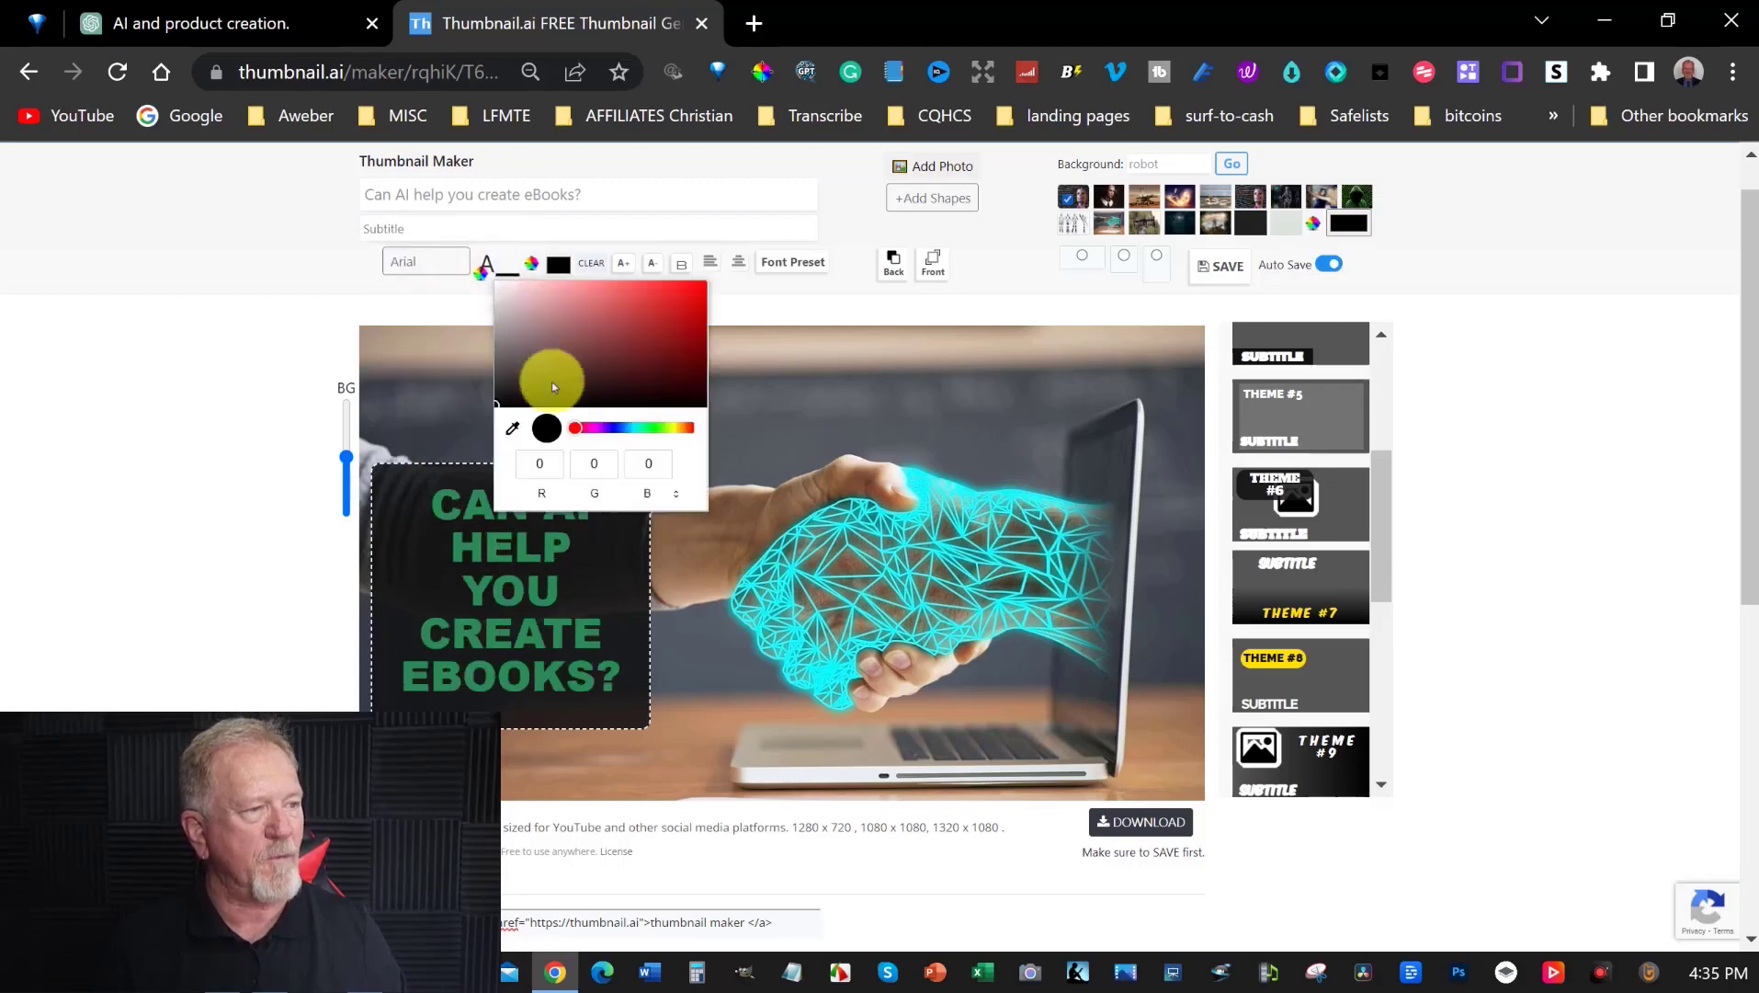
left_click(675, 432)
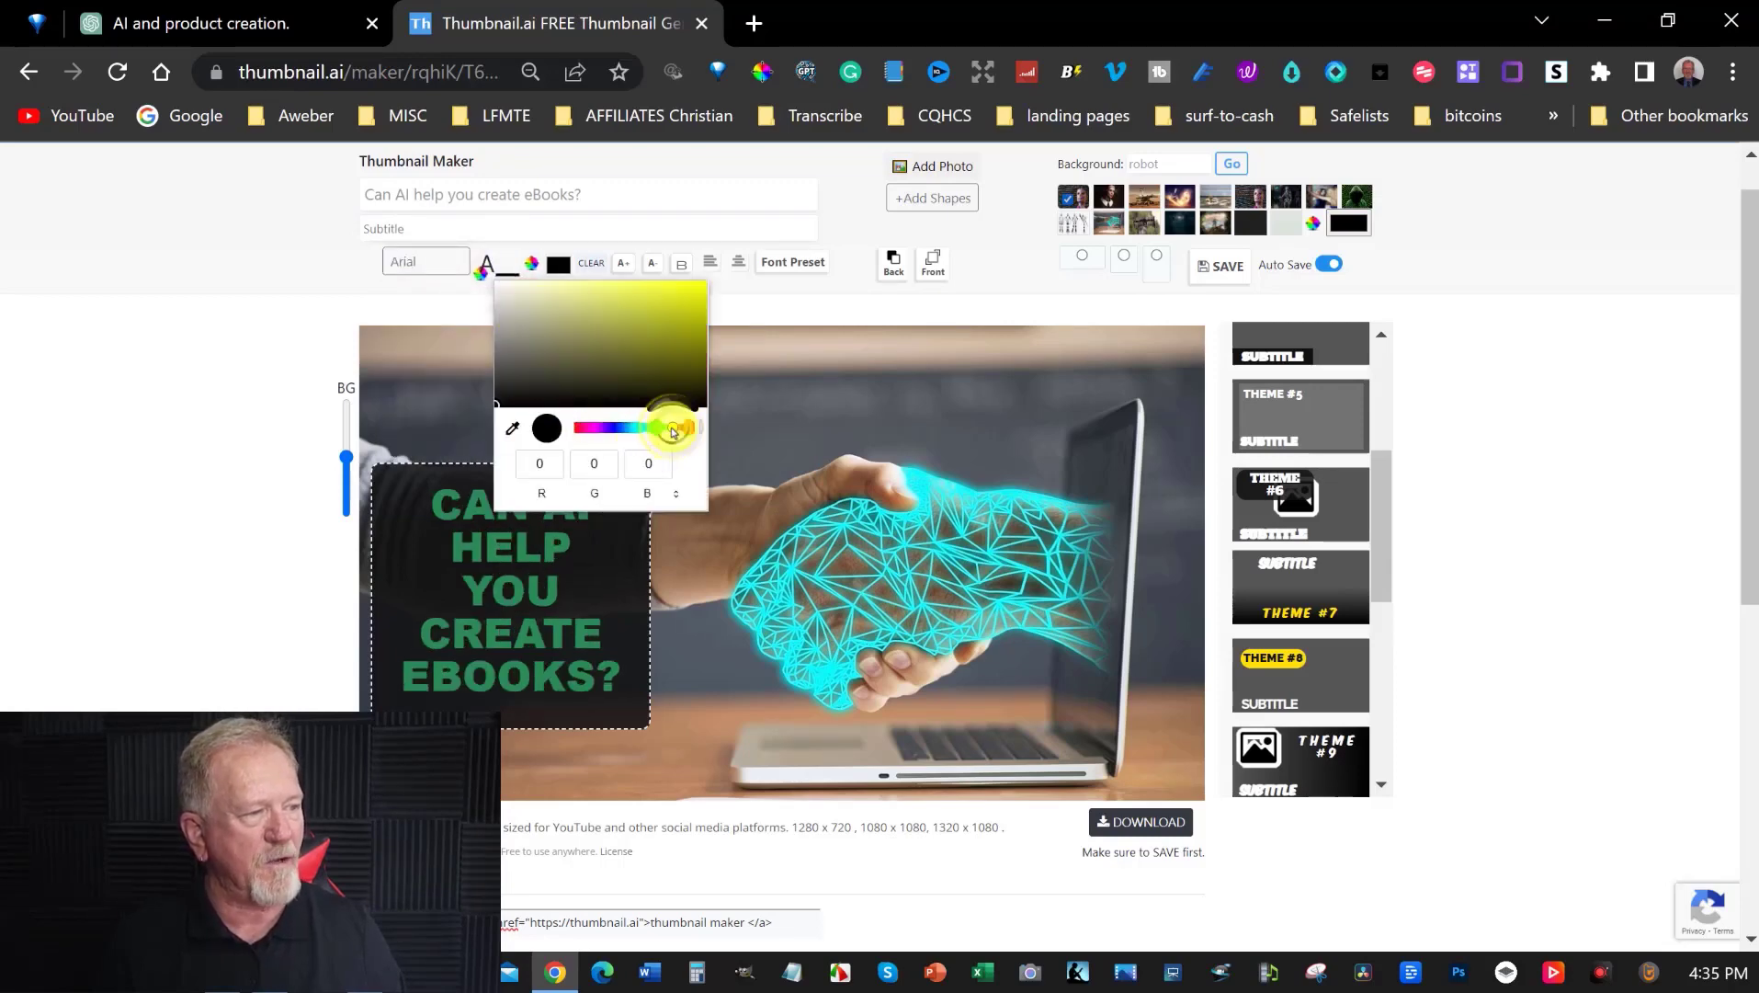
left_click_drag(648, 391, 725, 244)
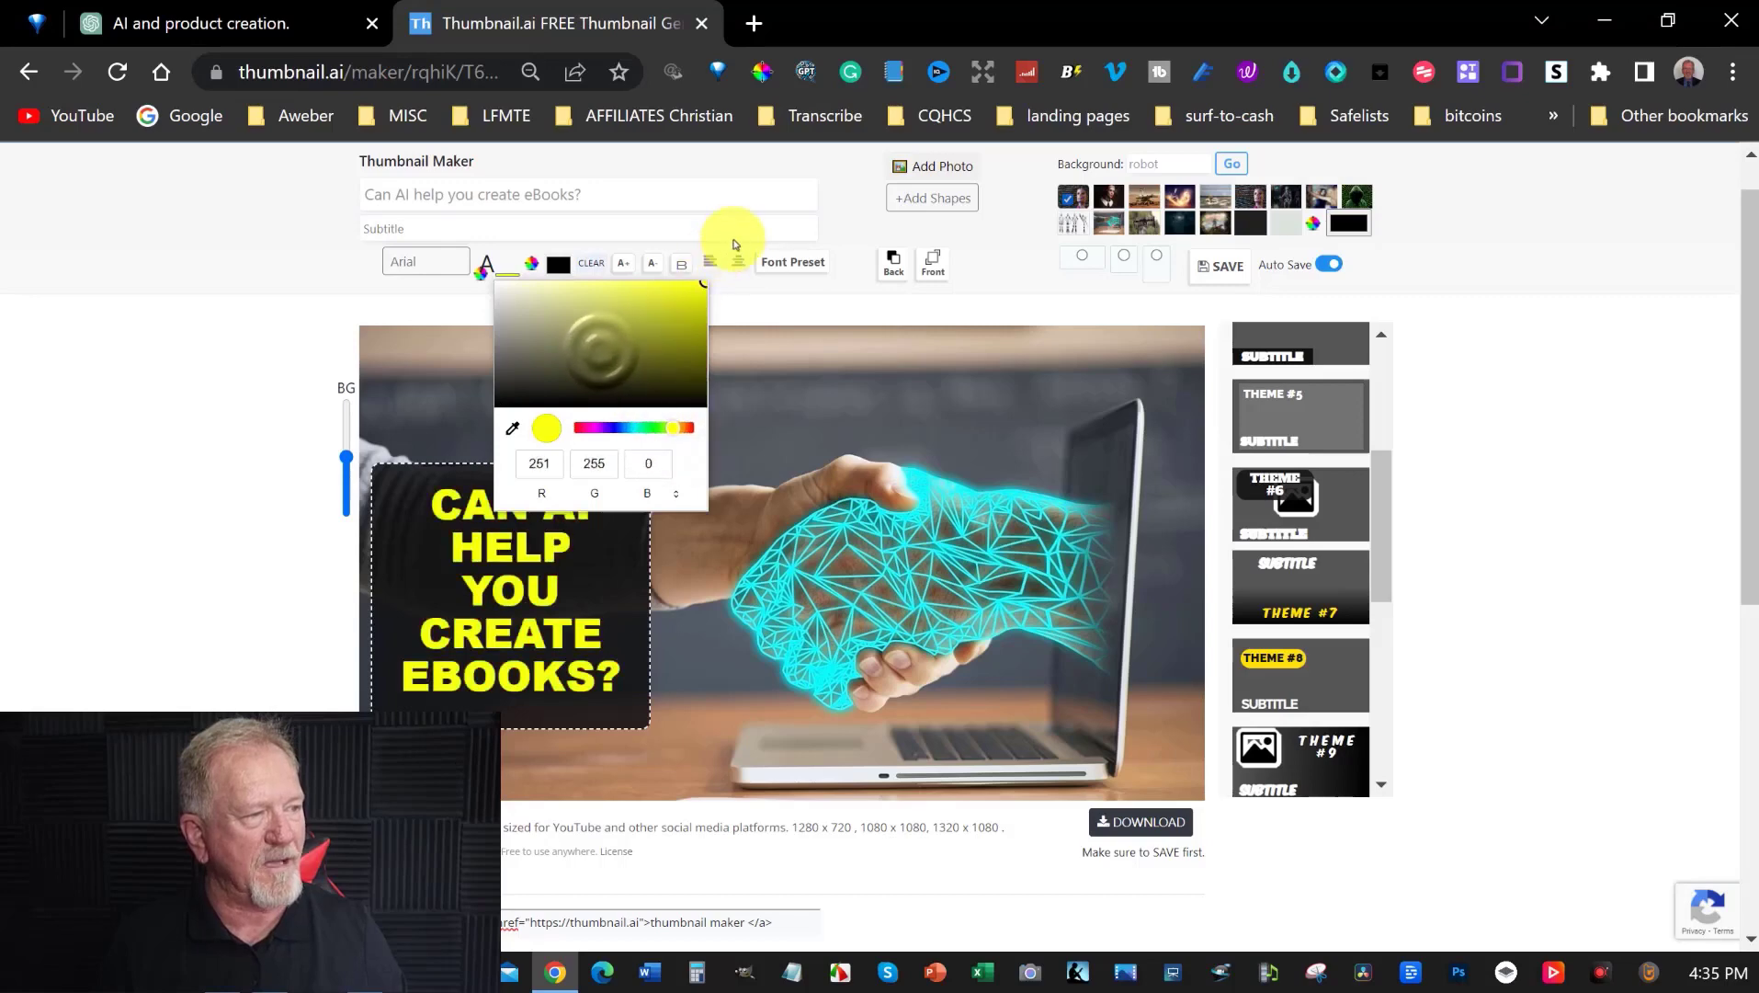
left_click(1011, 276)
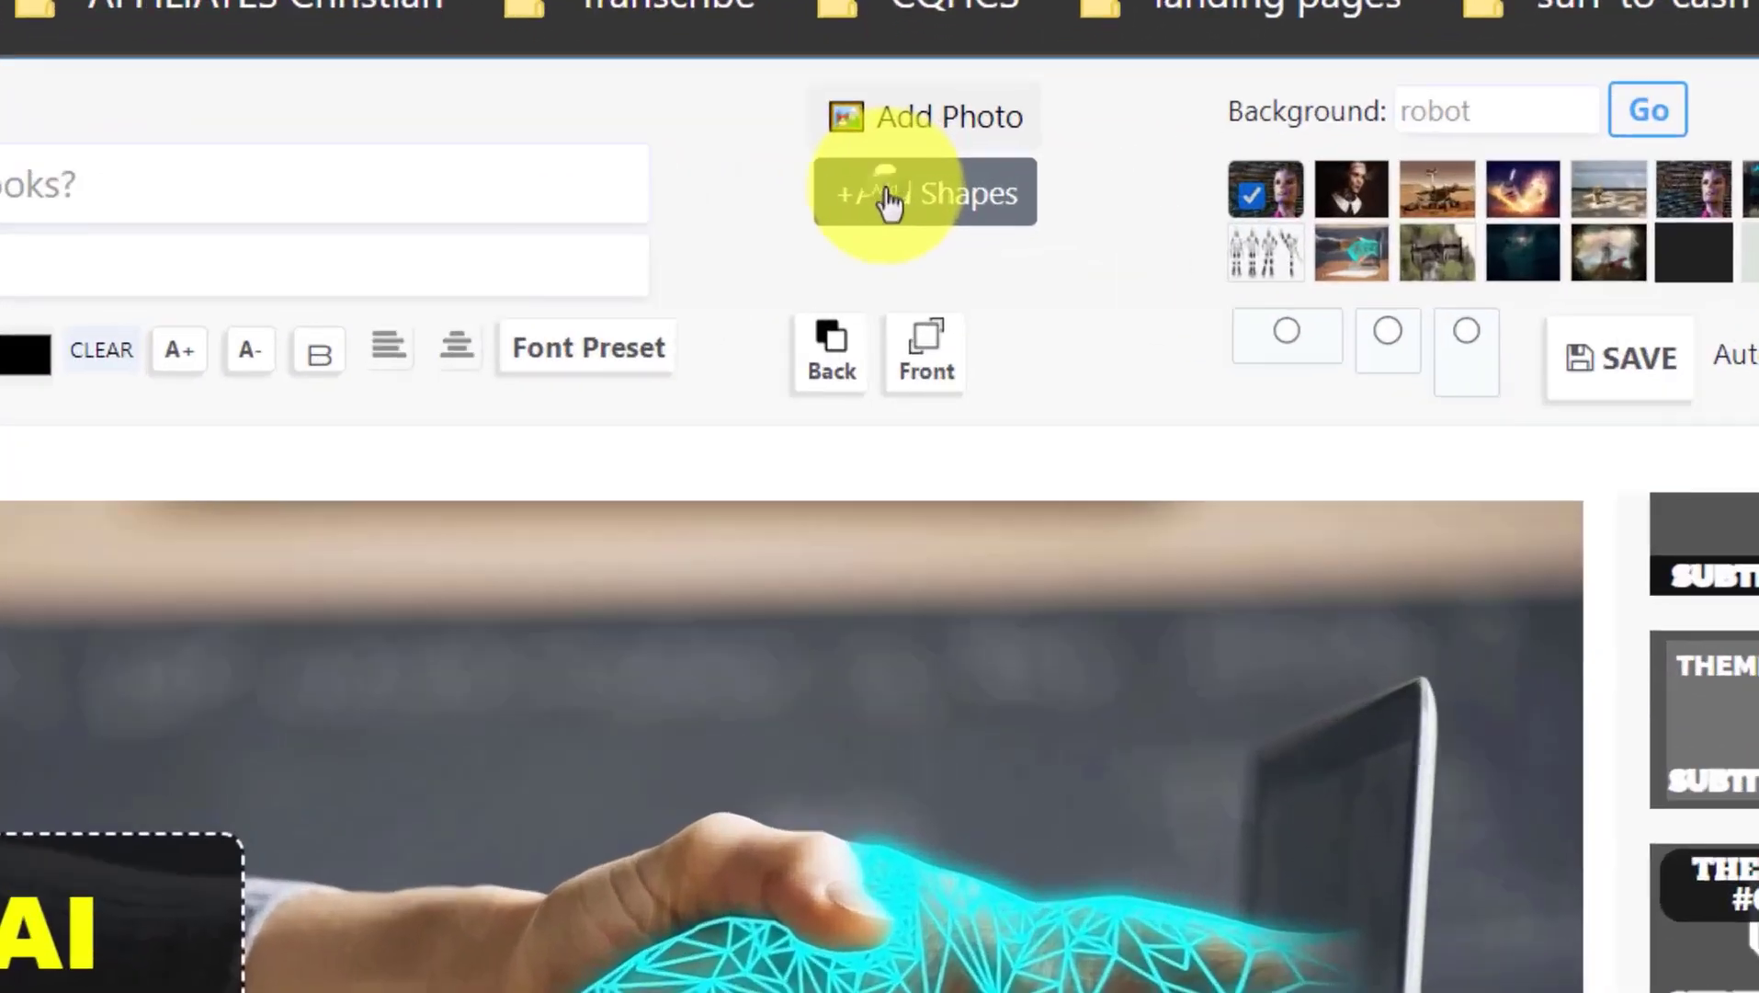
Step: View the available shapes, then search Pixabay for "robots" and insert the picture of white robots into the thumbnail
left_click(917, 200)
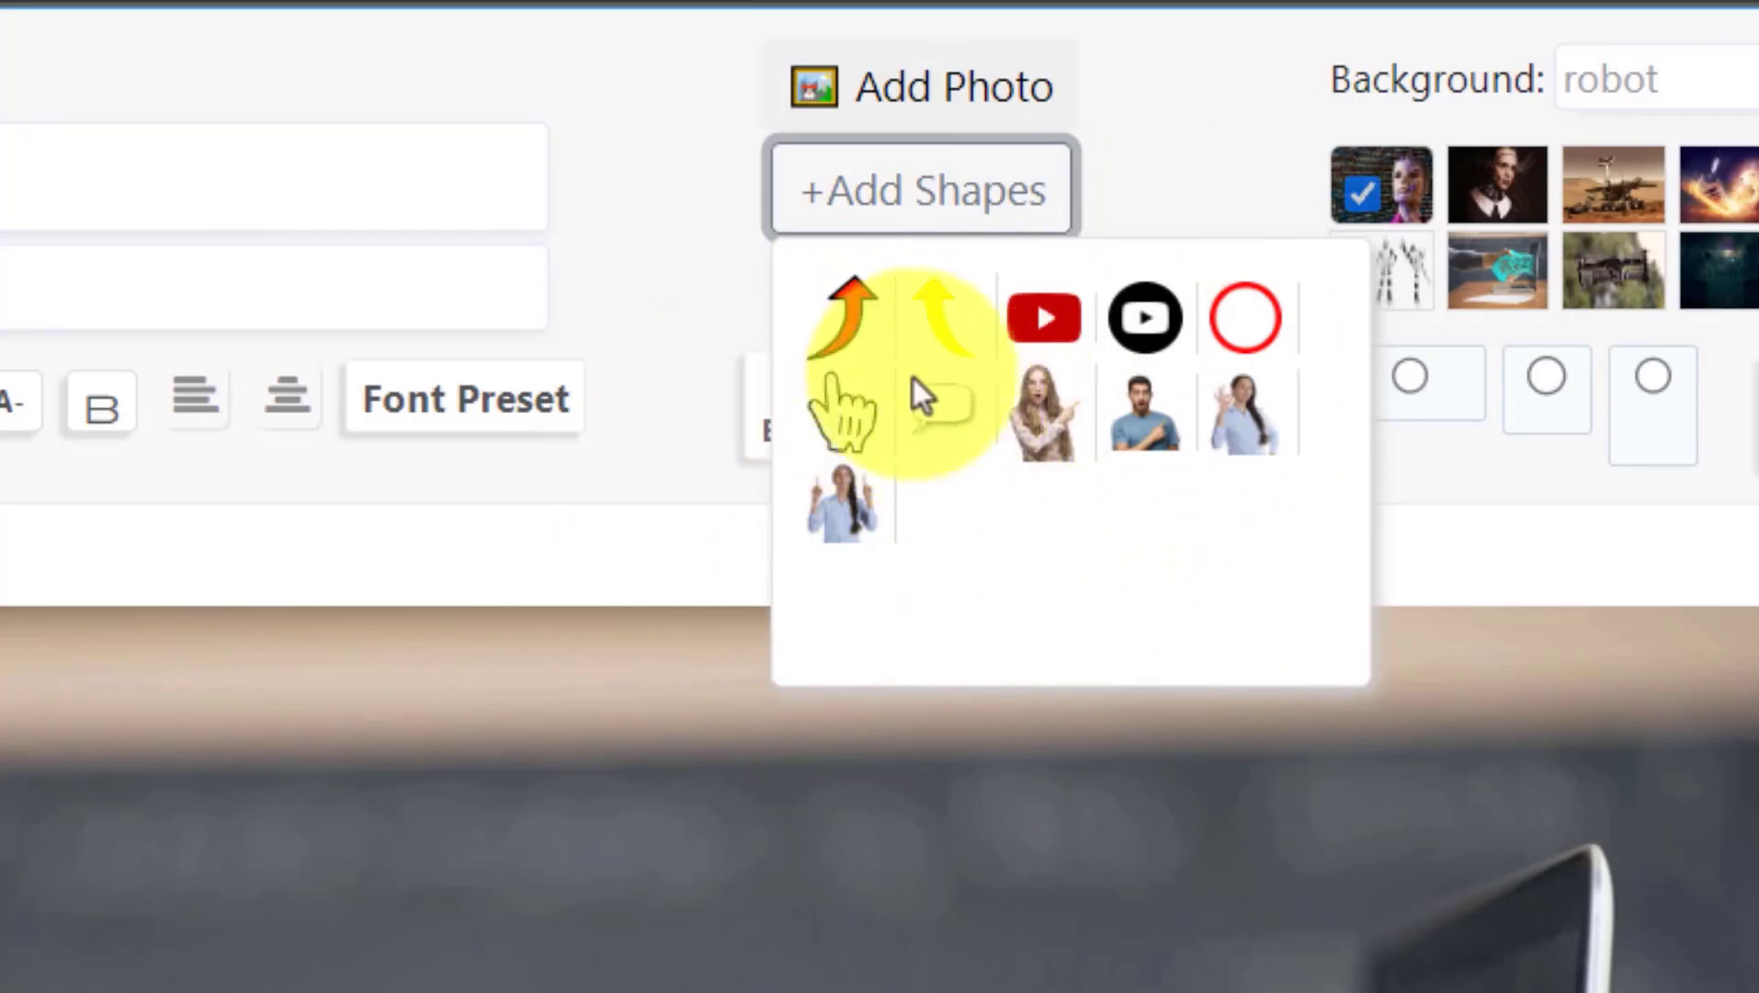
left_click(933, 84)
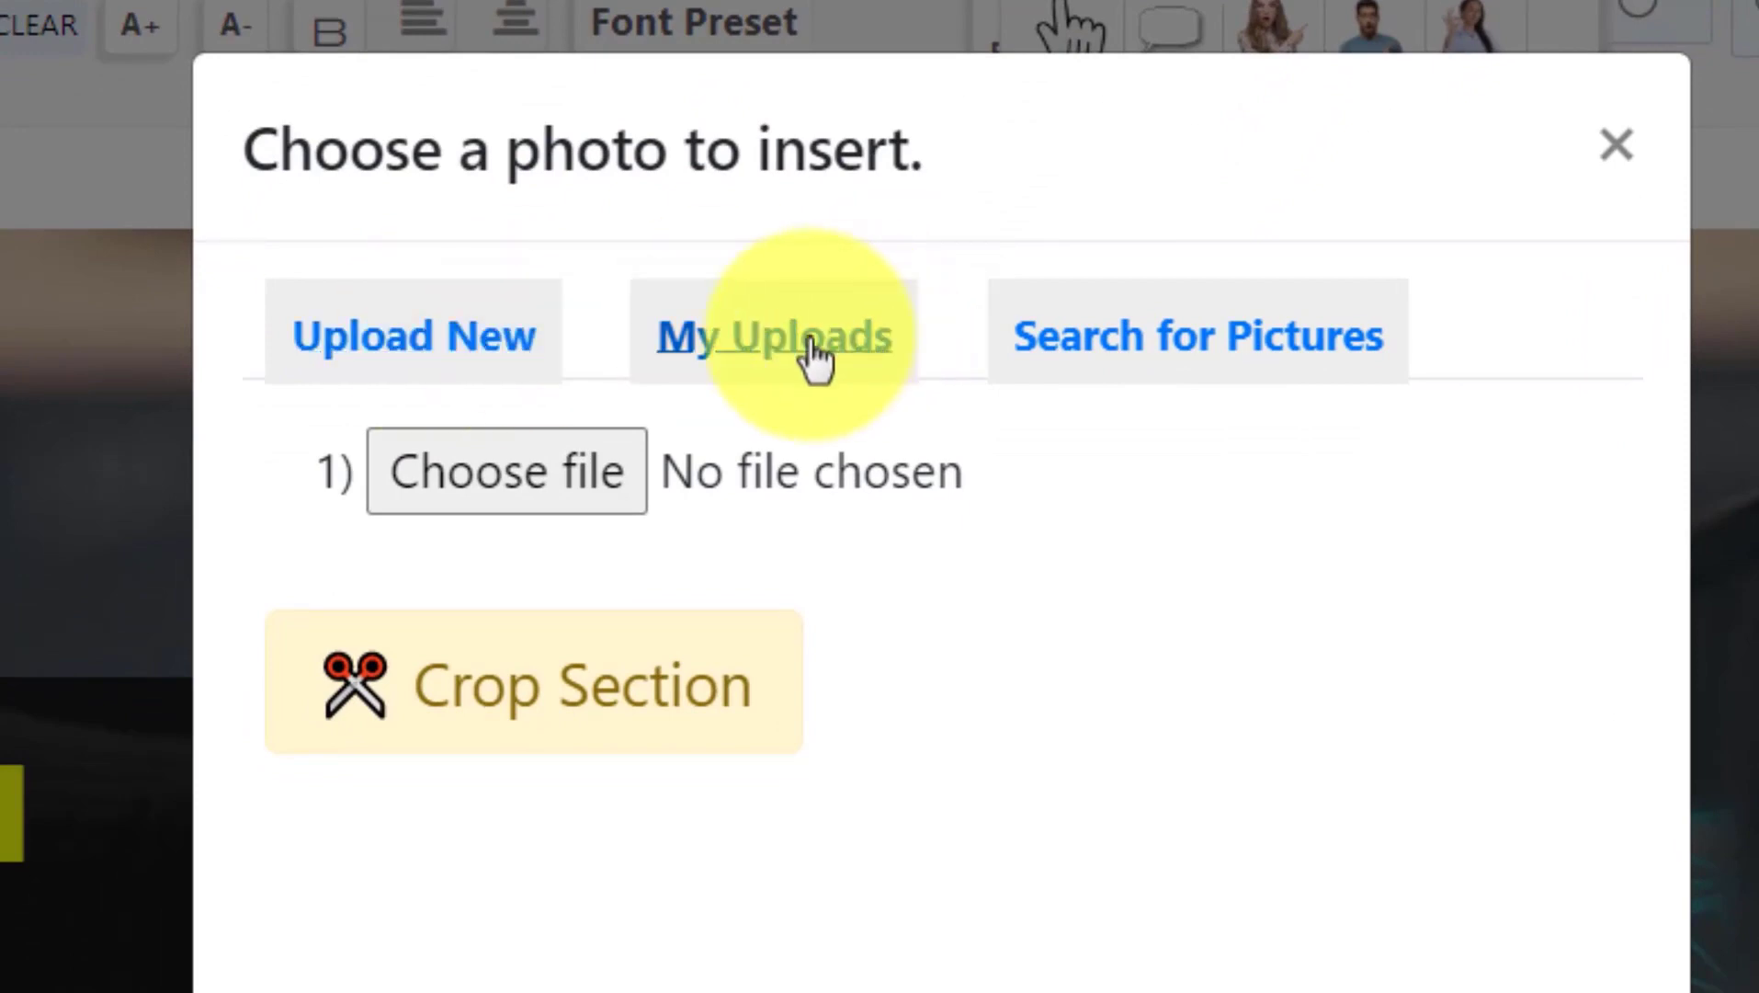
left_click(1264, 354)
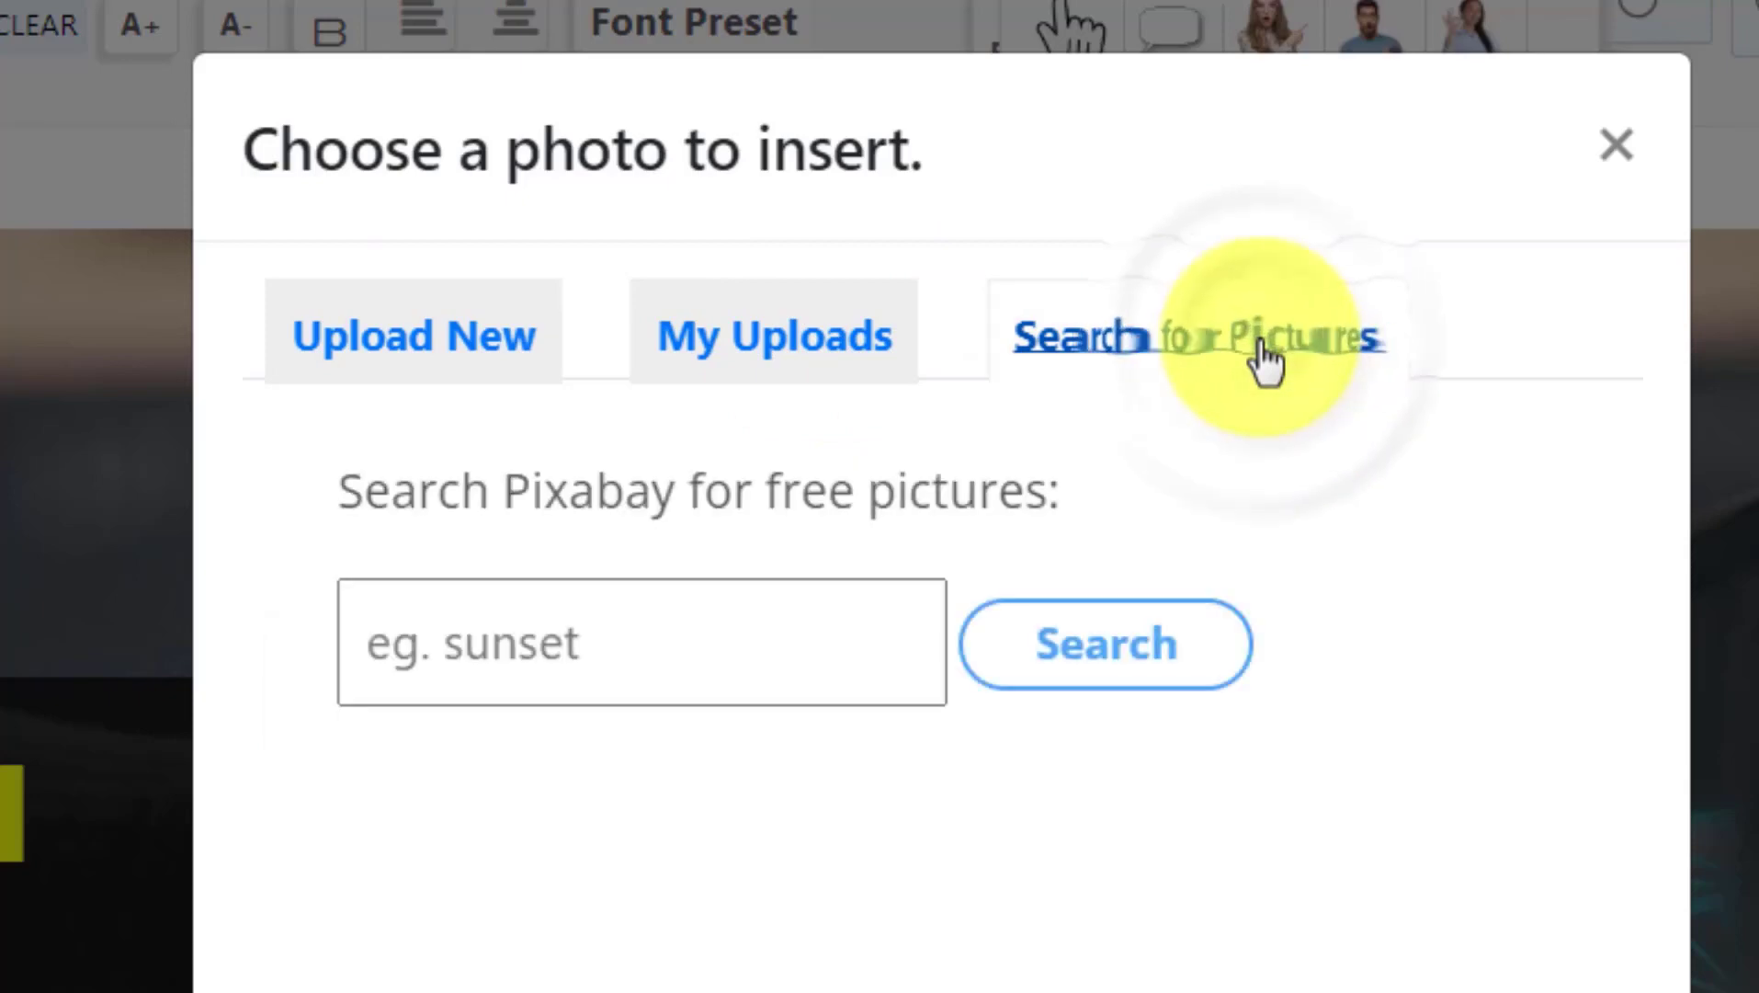
left_click(531, 614)
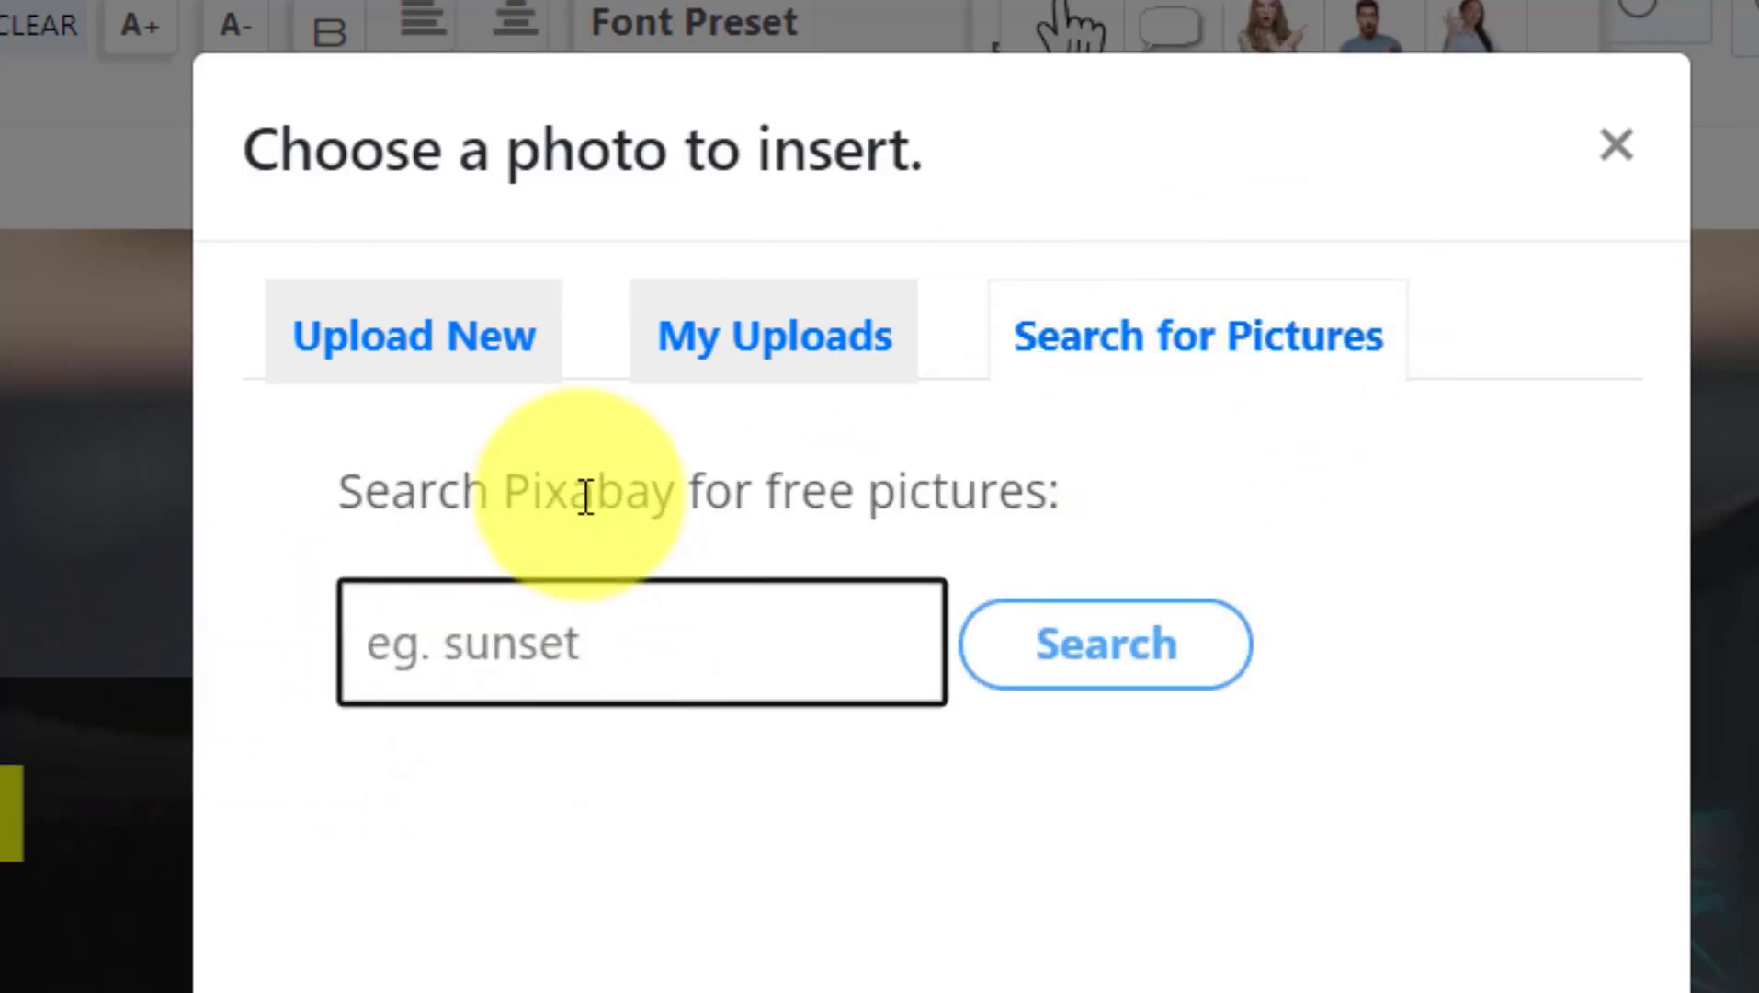
type("robots")
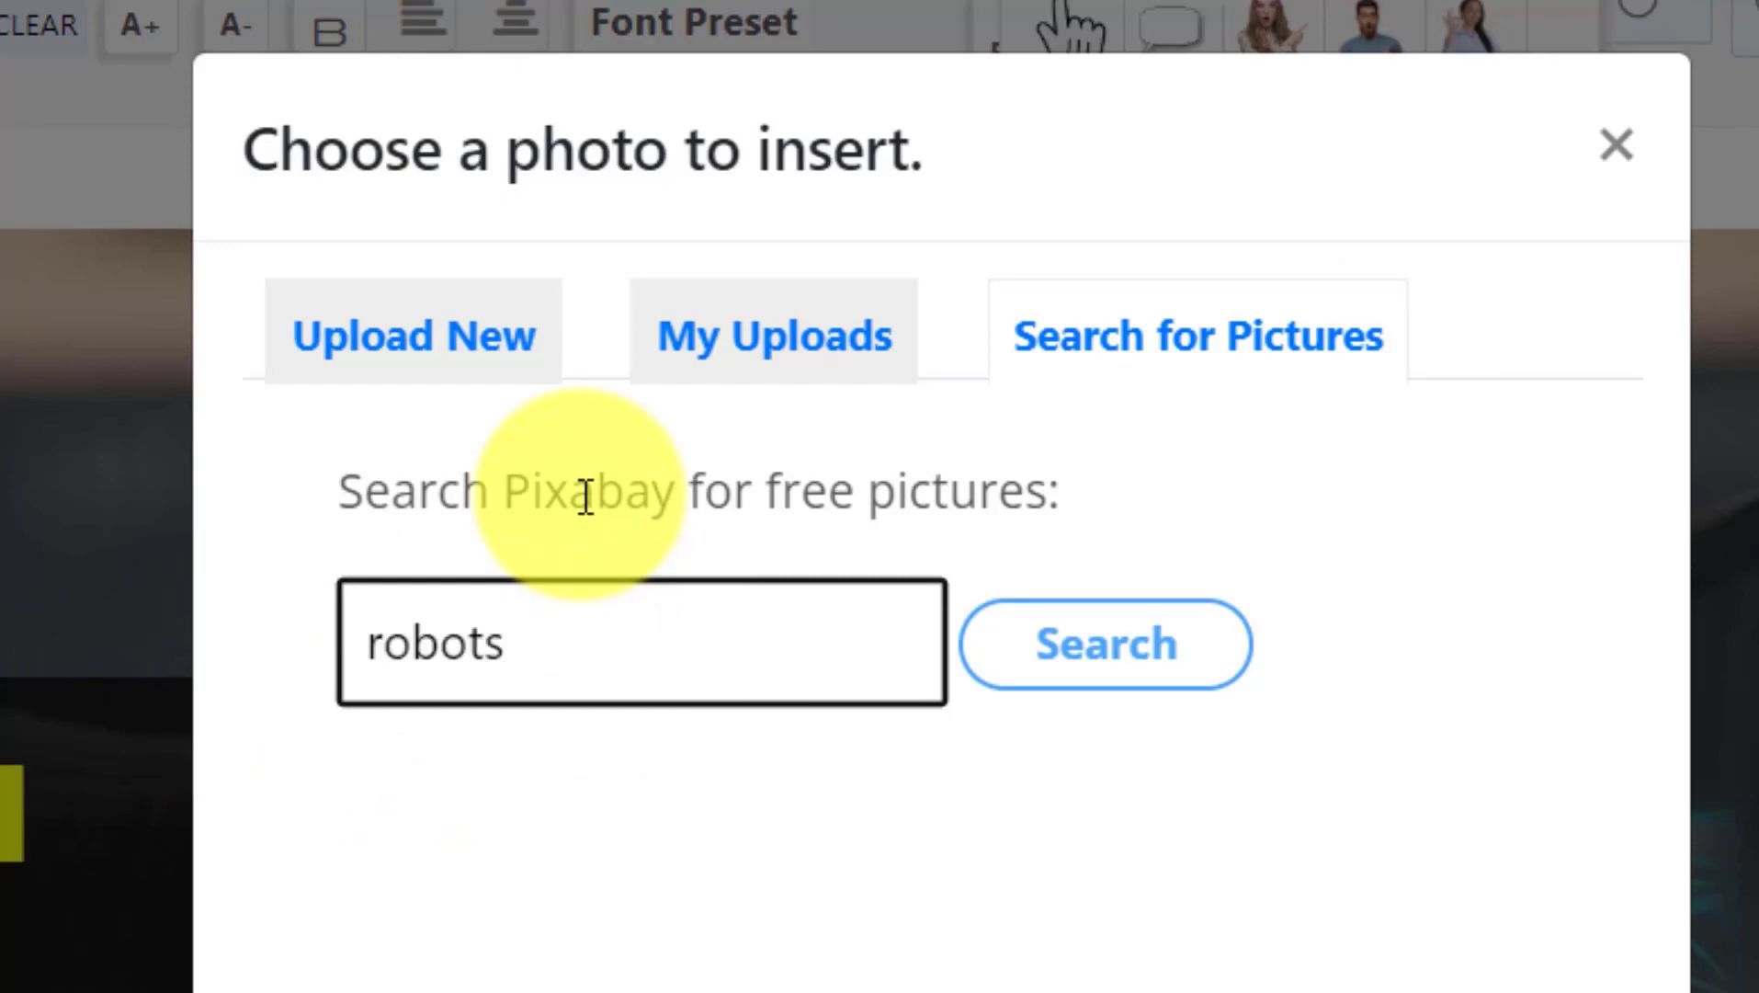
key("Return")
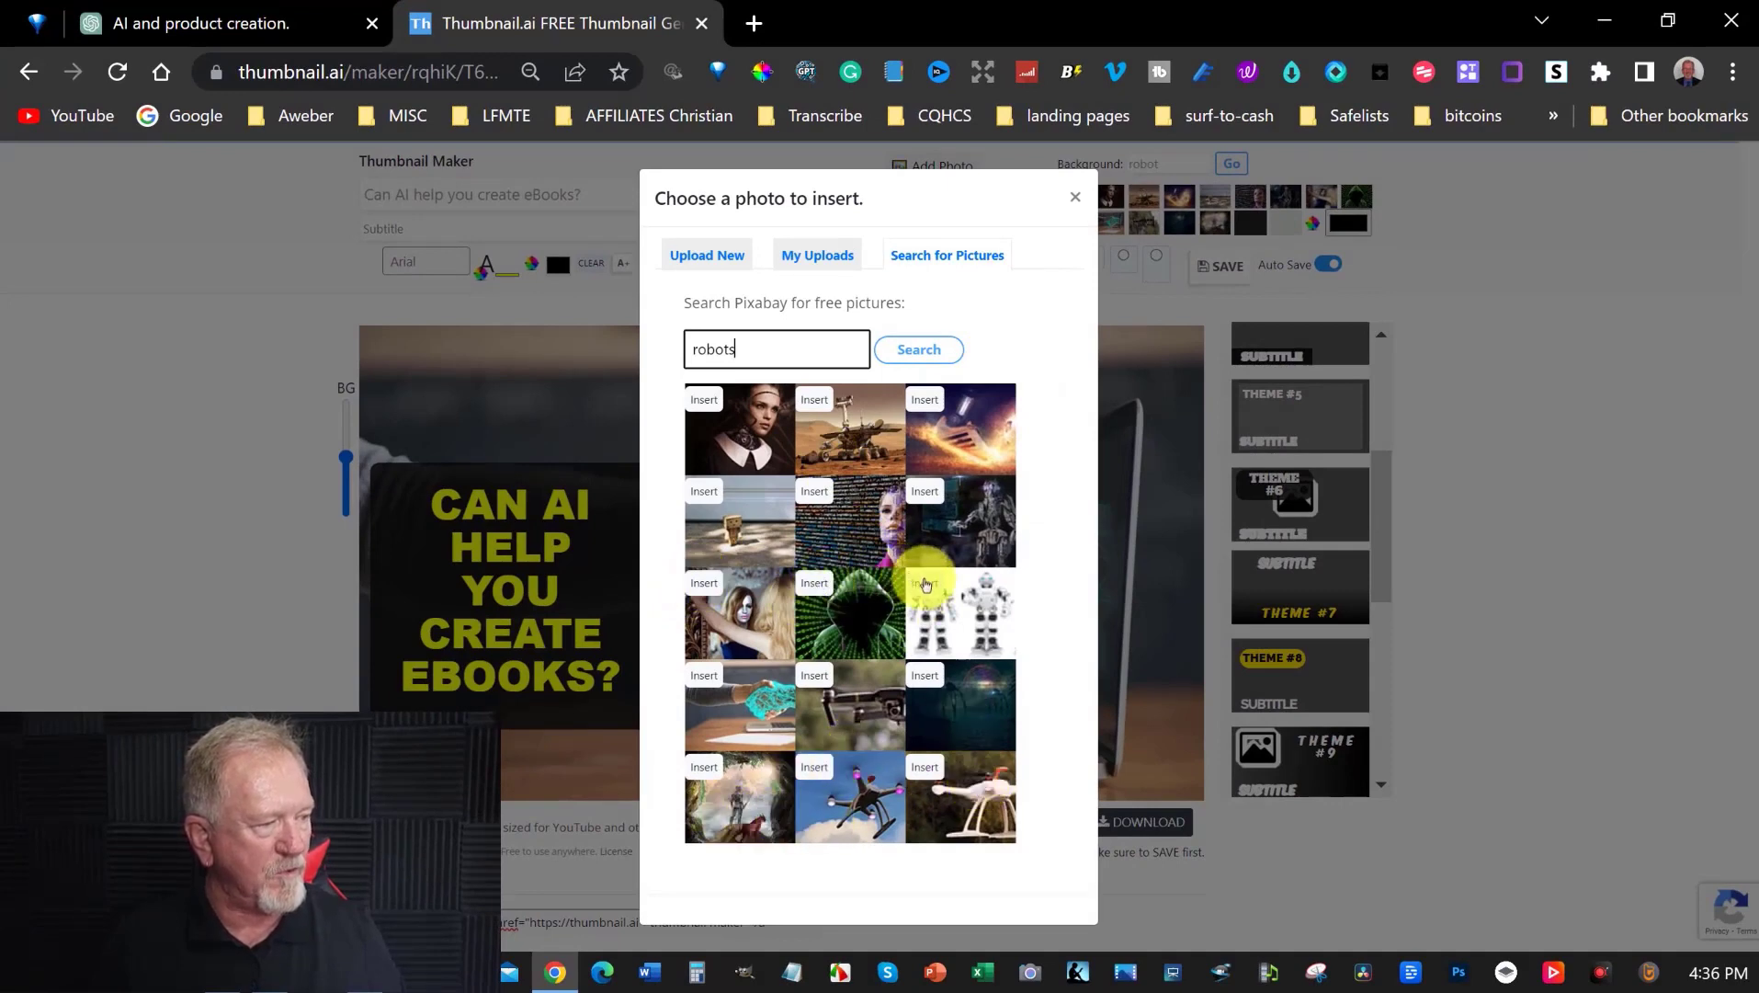
left_click(925, 583)
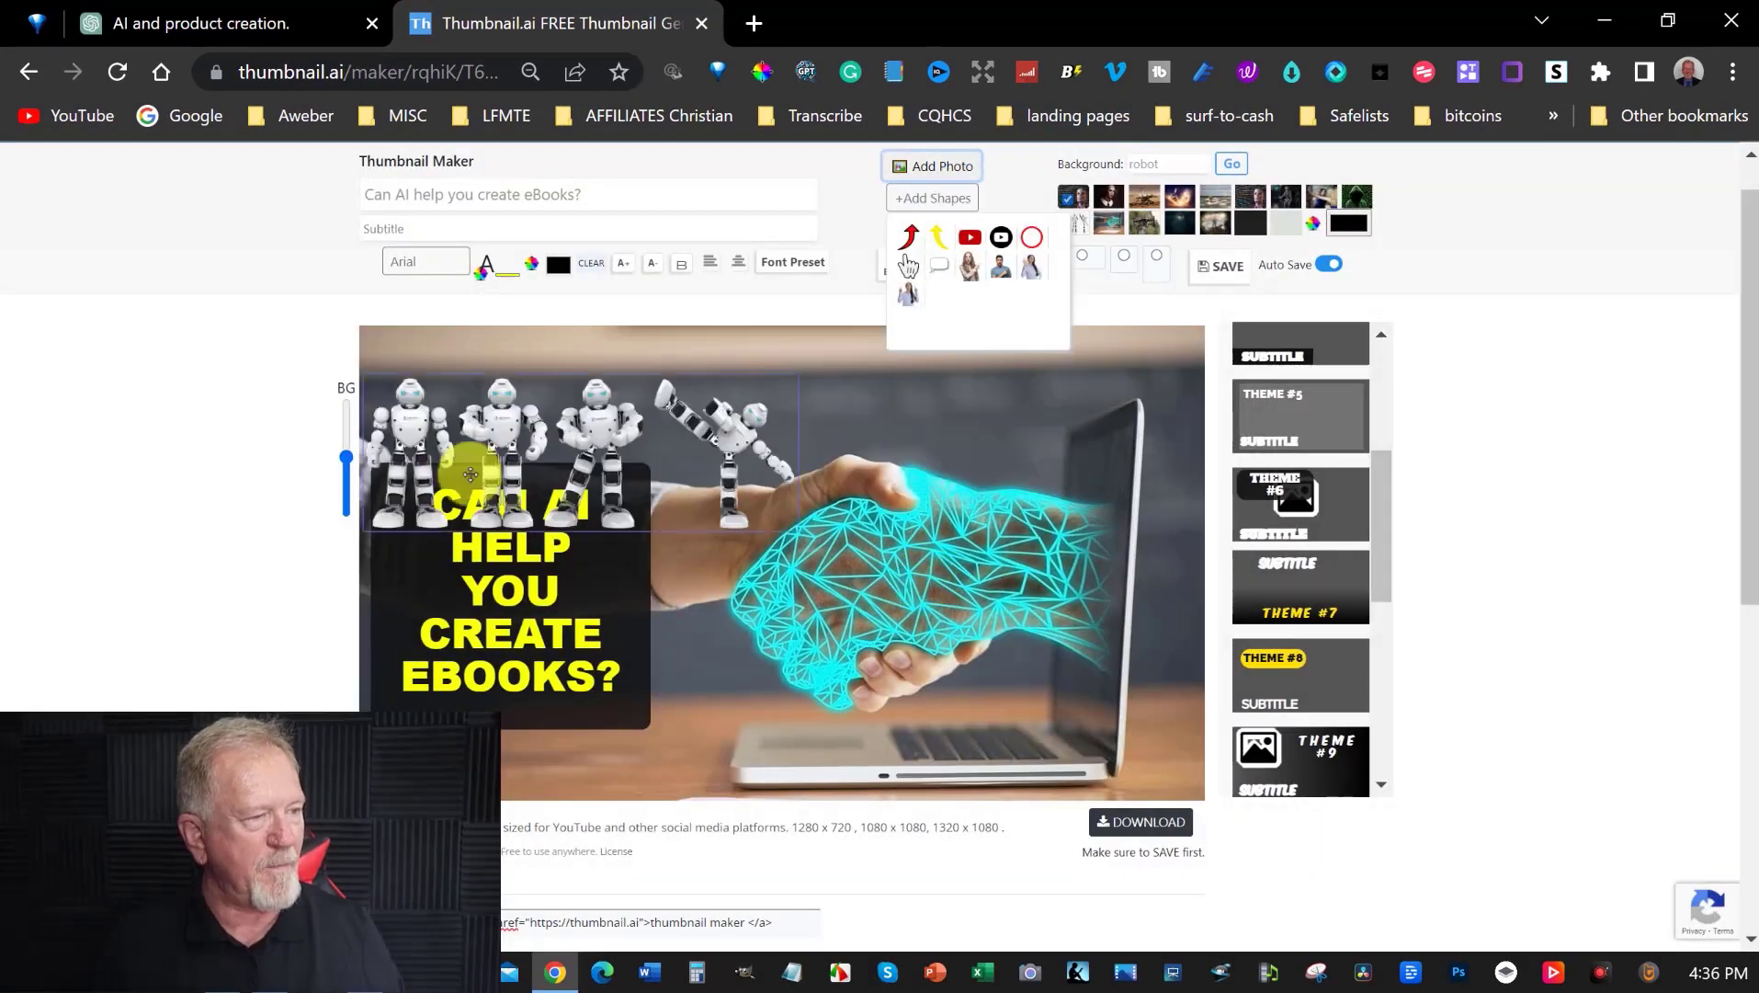
Step: Move the white robots picture over the handshake, then delete it from the thumbnail
left_click_drag(521, 418, 530, 386)
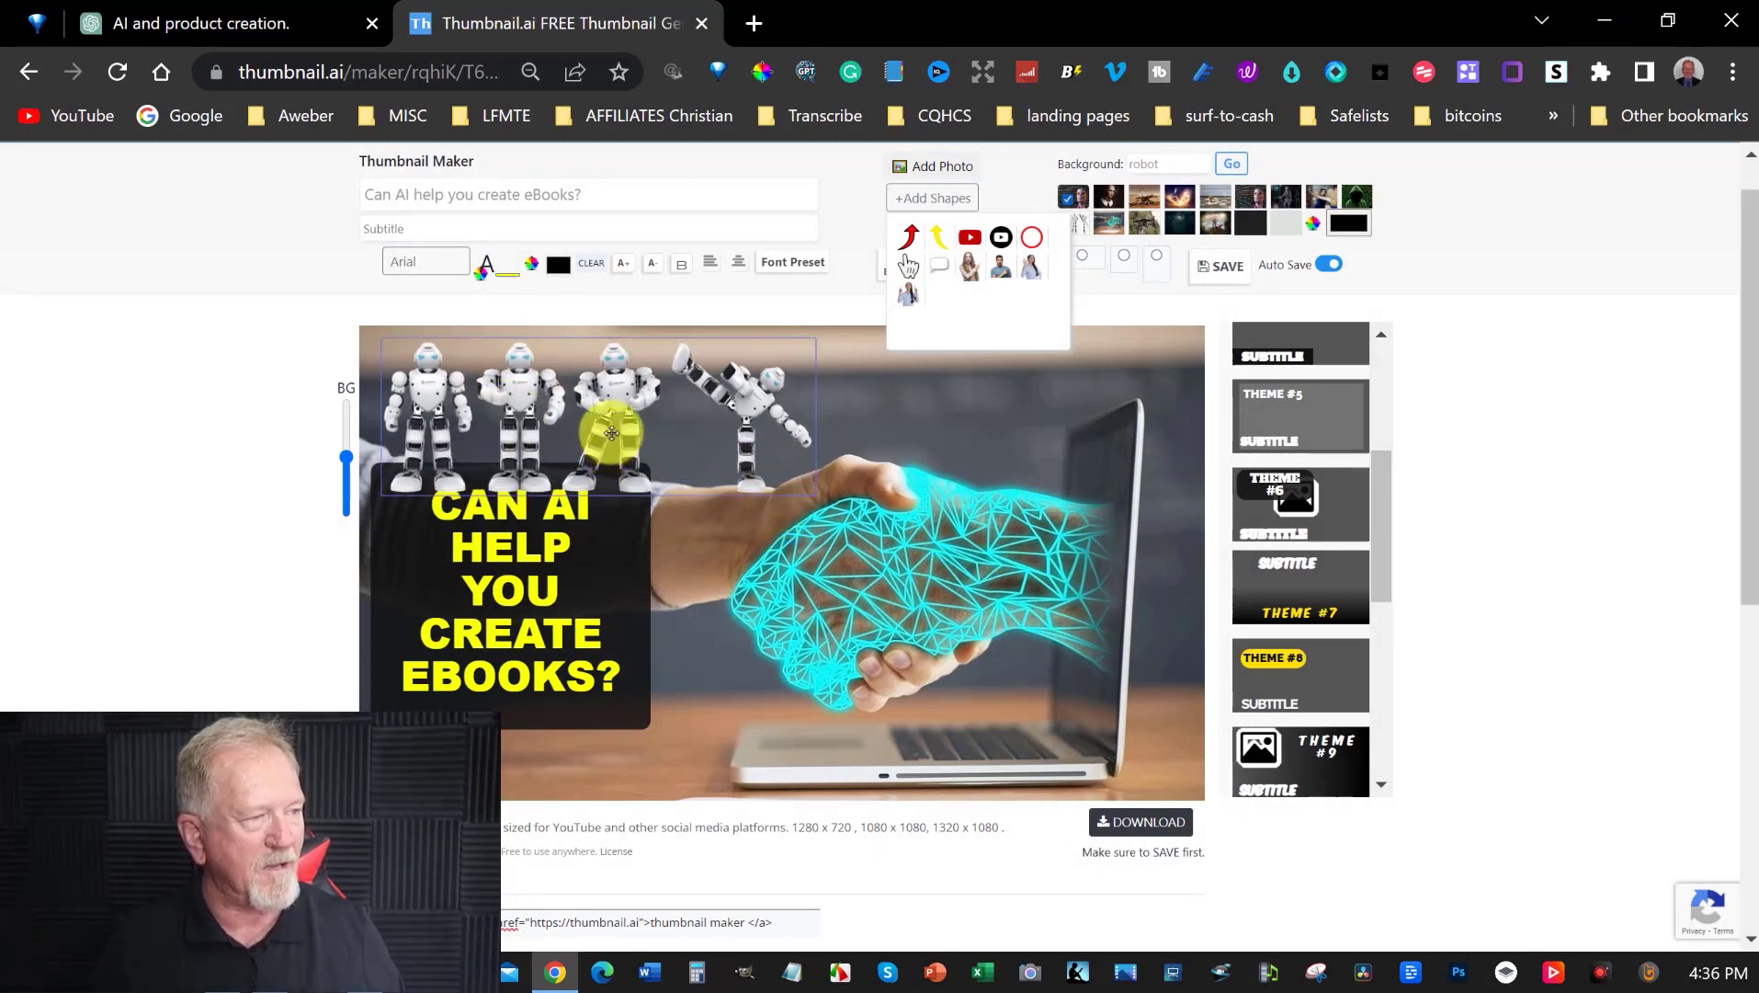
left_click_drag(611, 432, 816, 527)
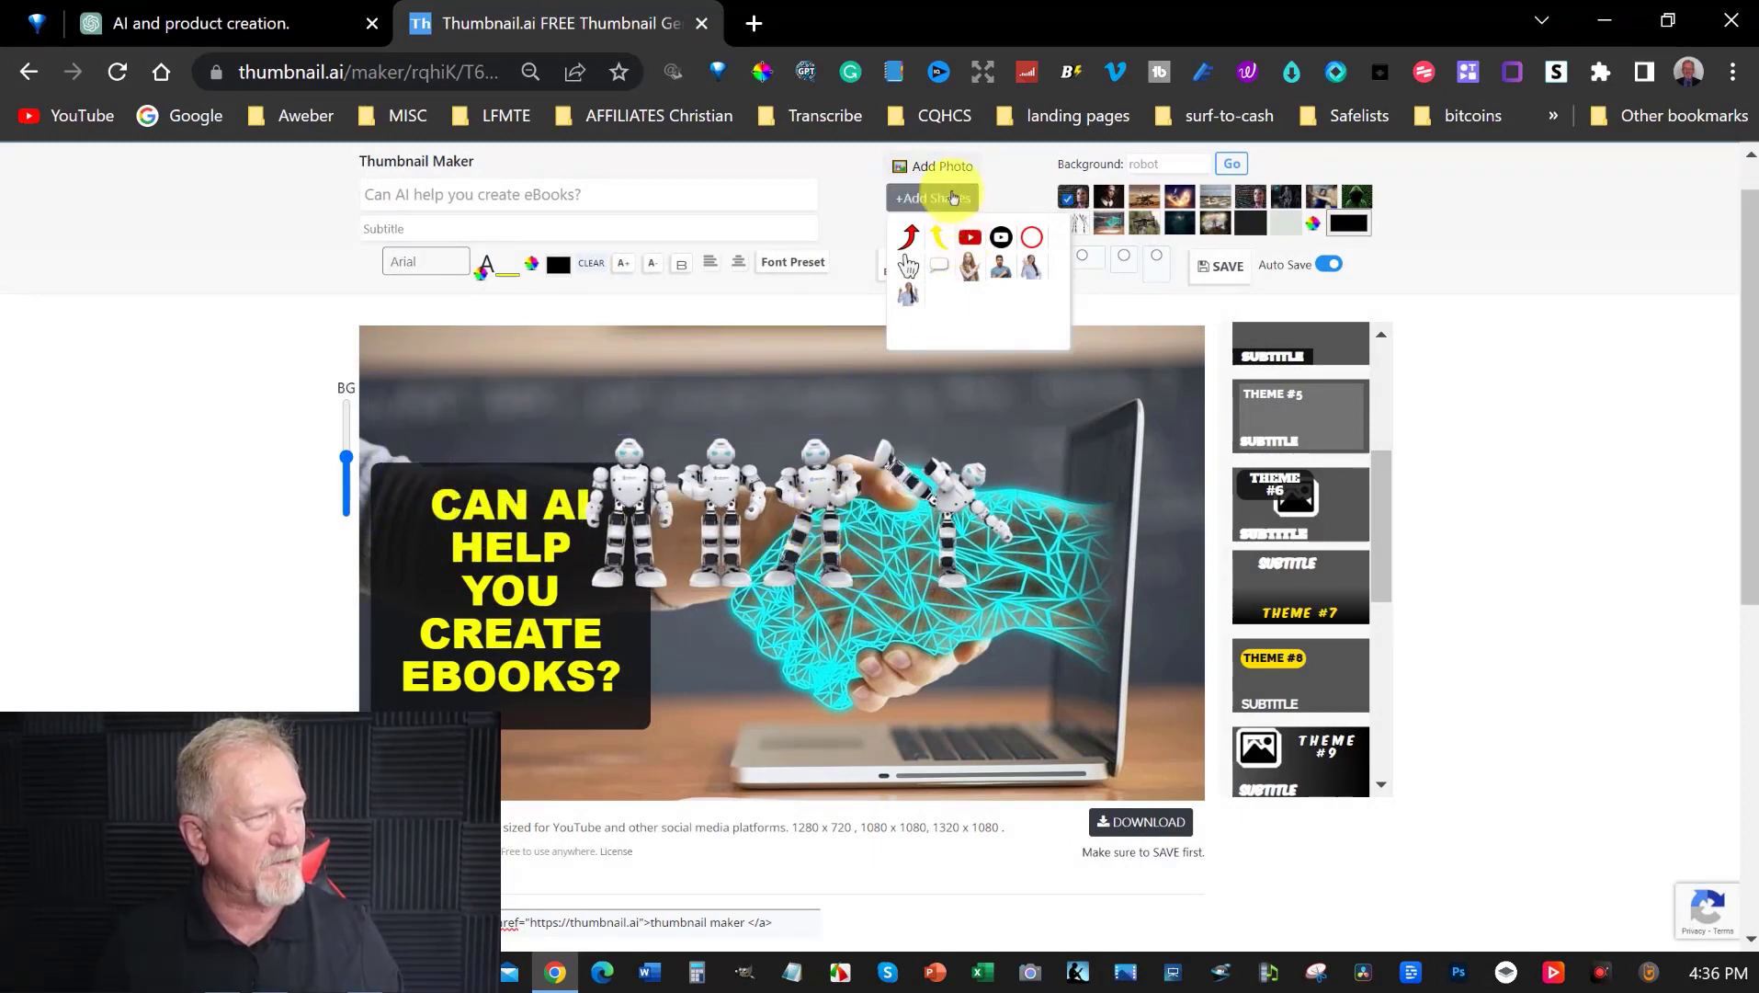
left_click(810, 500)
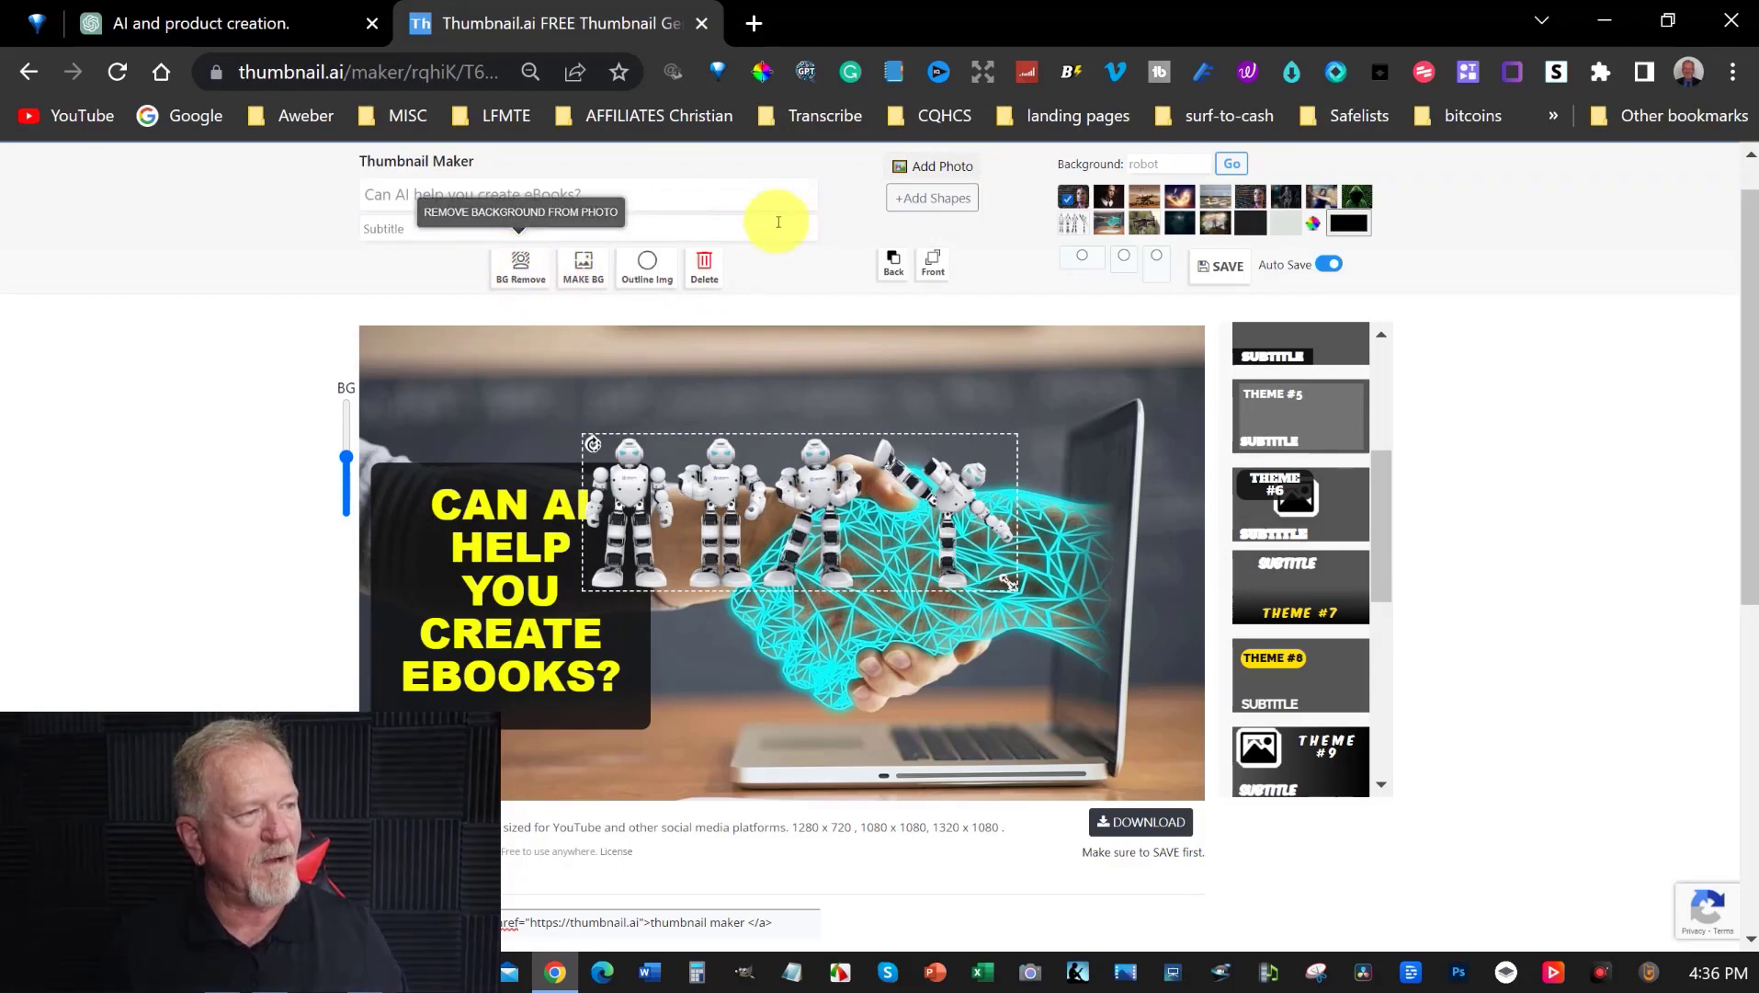
left_click(705, 267)
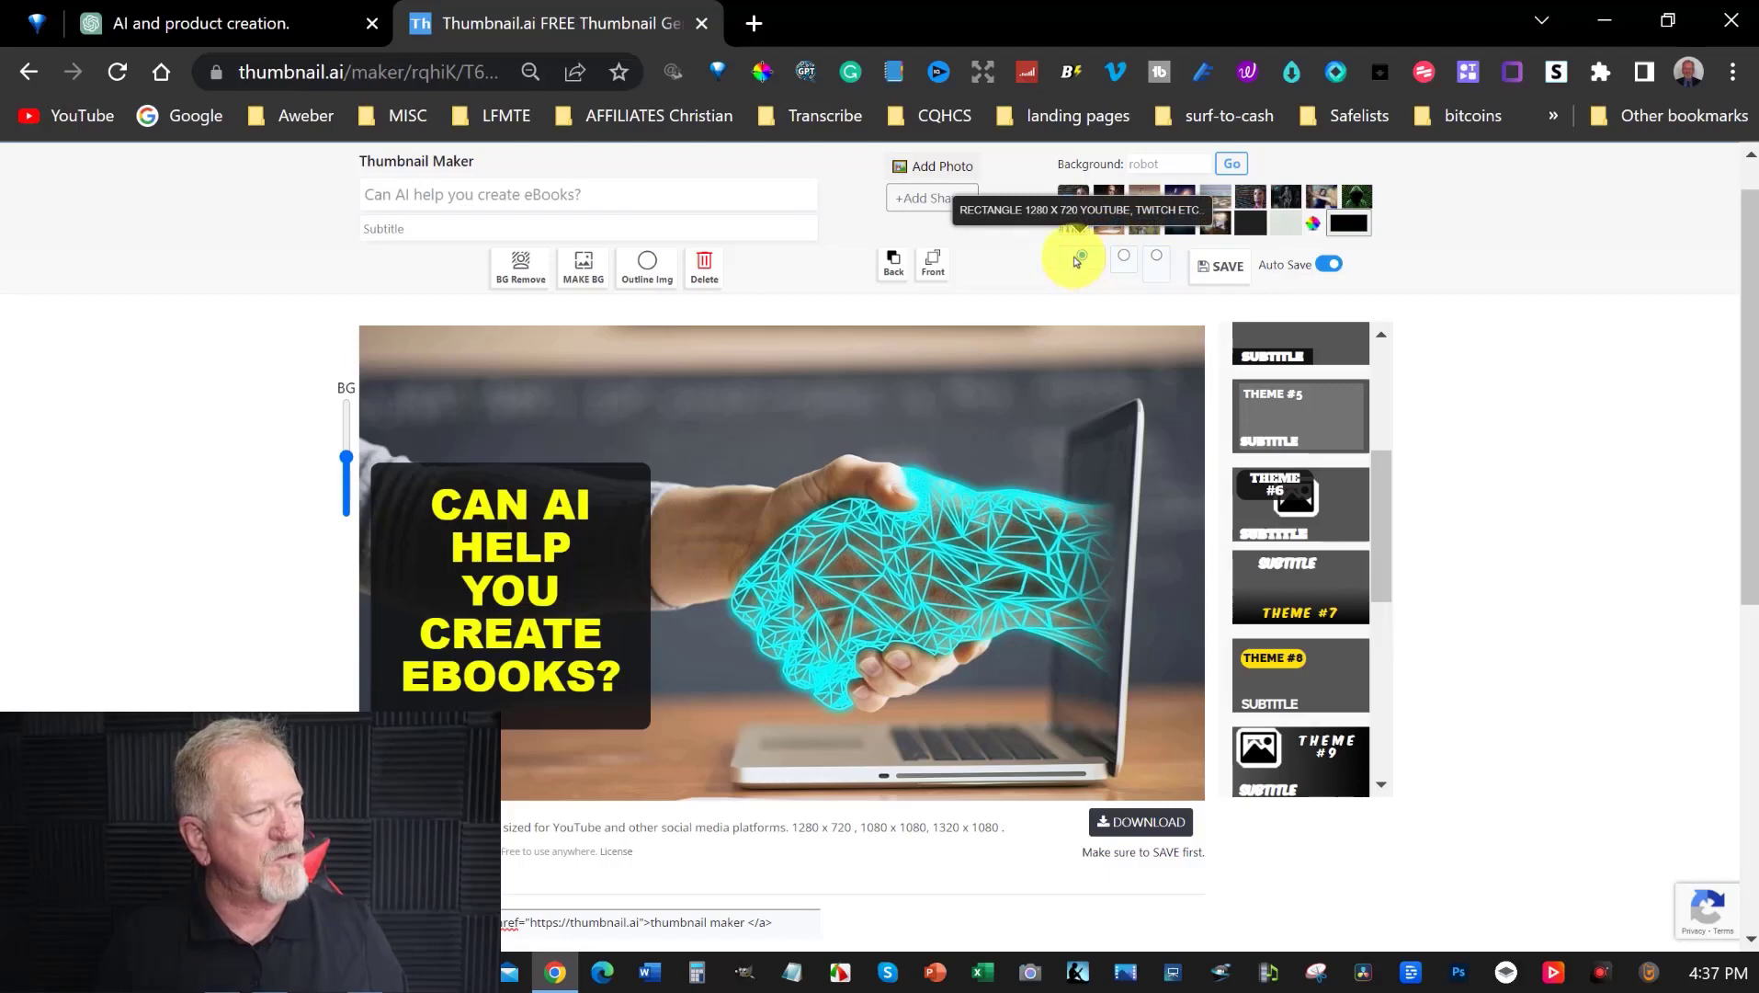
Step: Try the square and vertical 1080 x 1350 formats, then return to the 1280 x 720 rectangle with the title box moved back down
left_click(1122, 256)
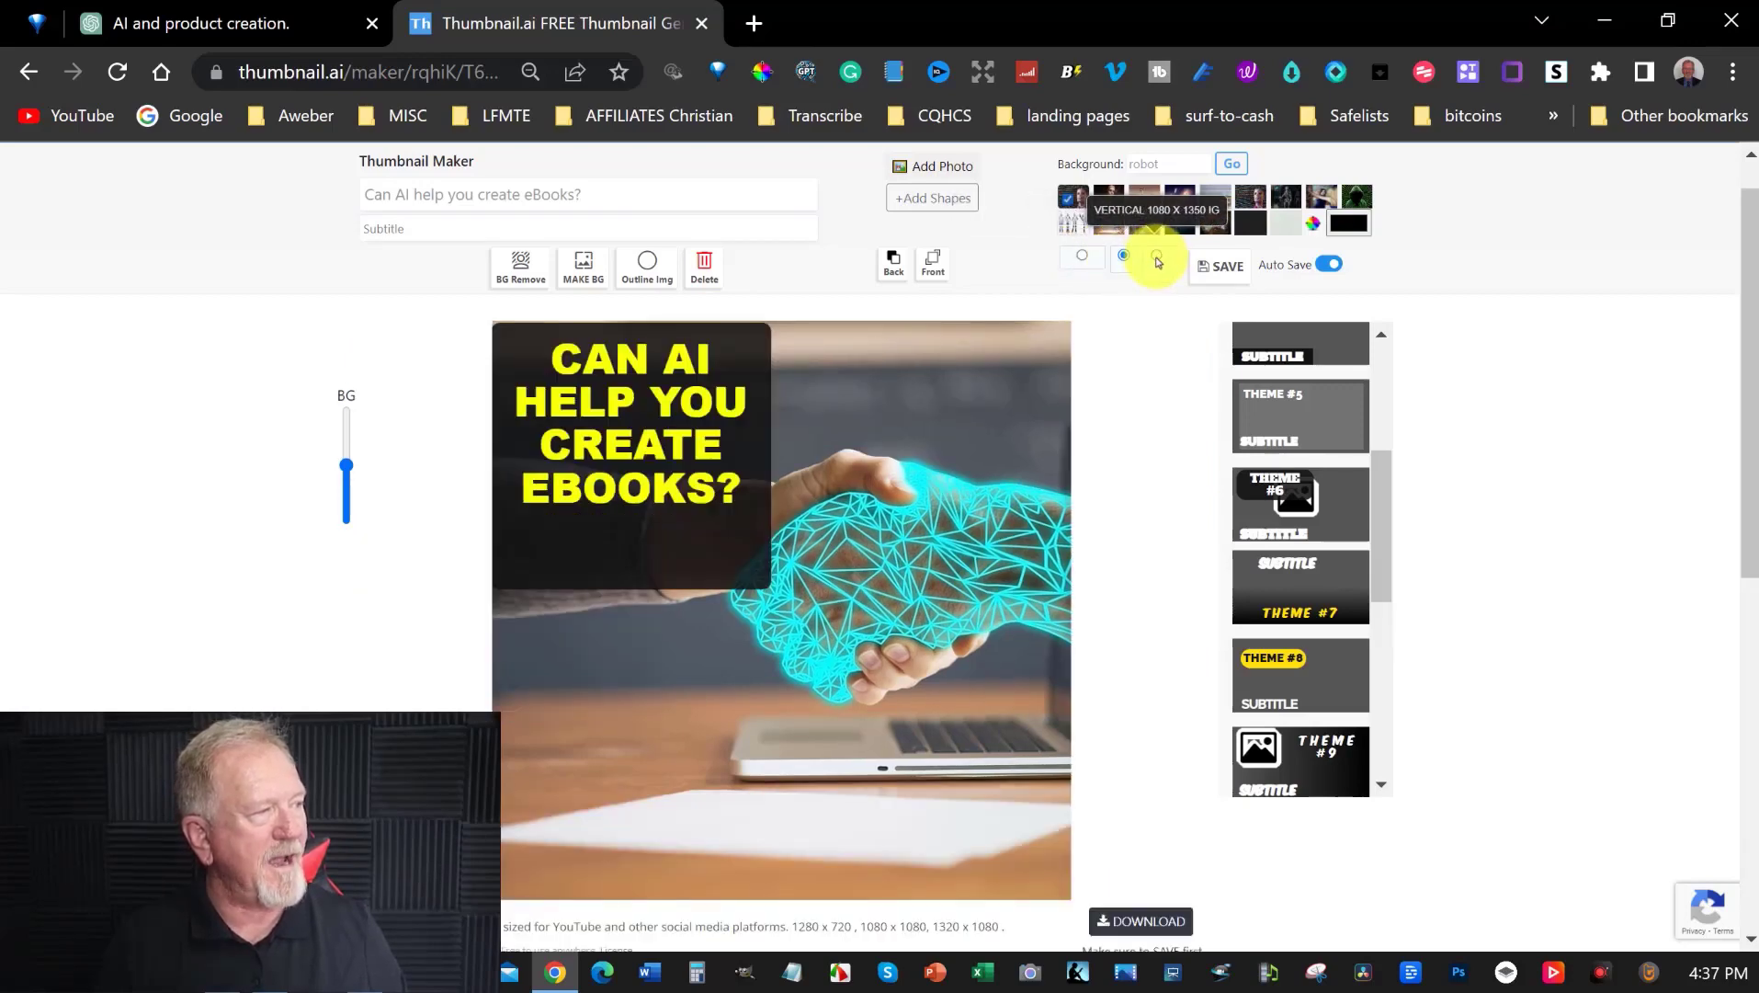
left_click(1157, 257)
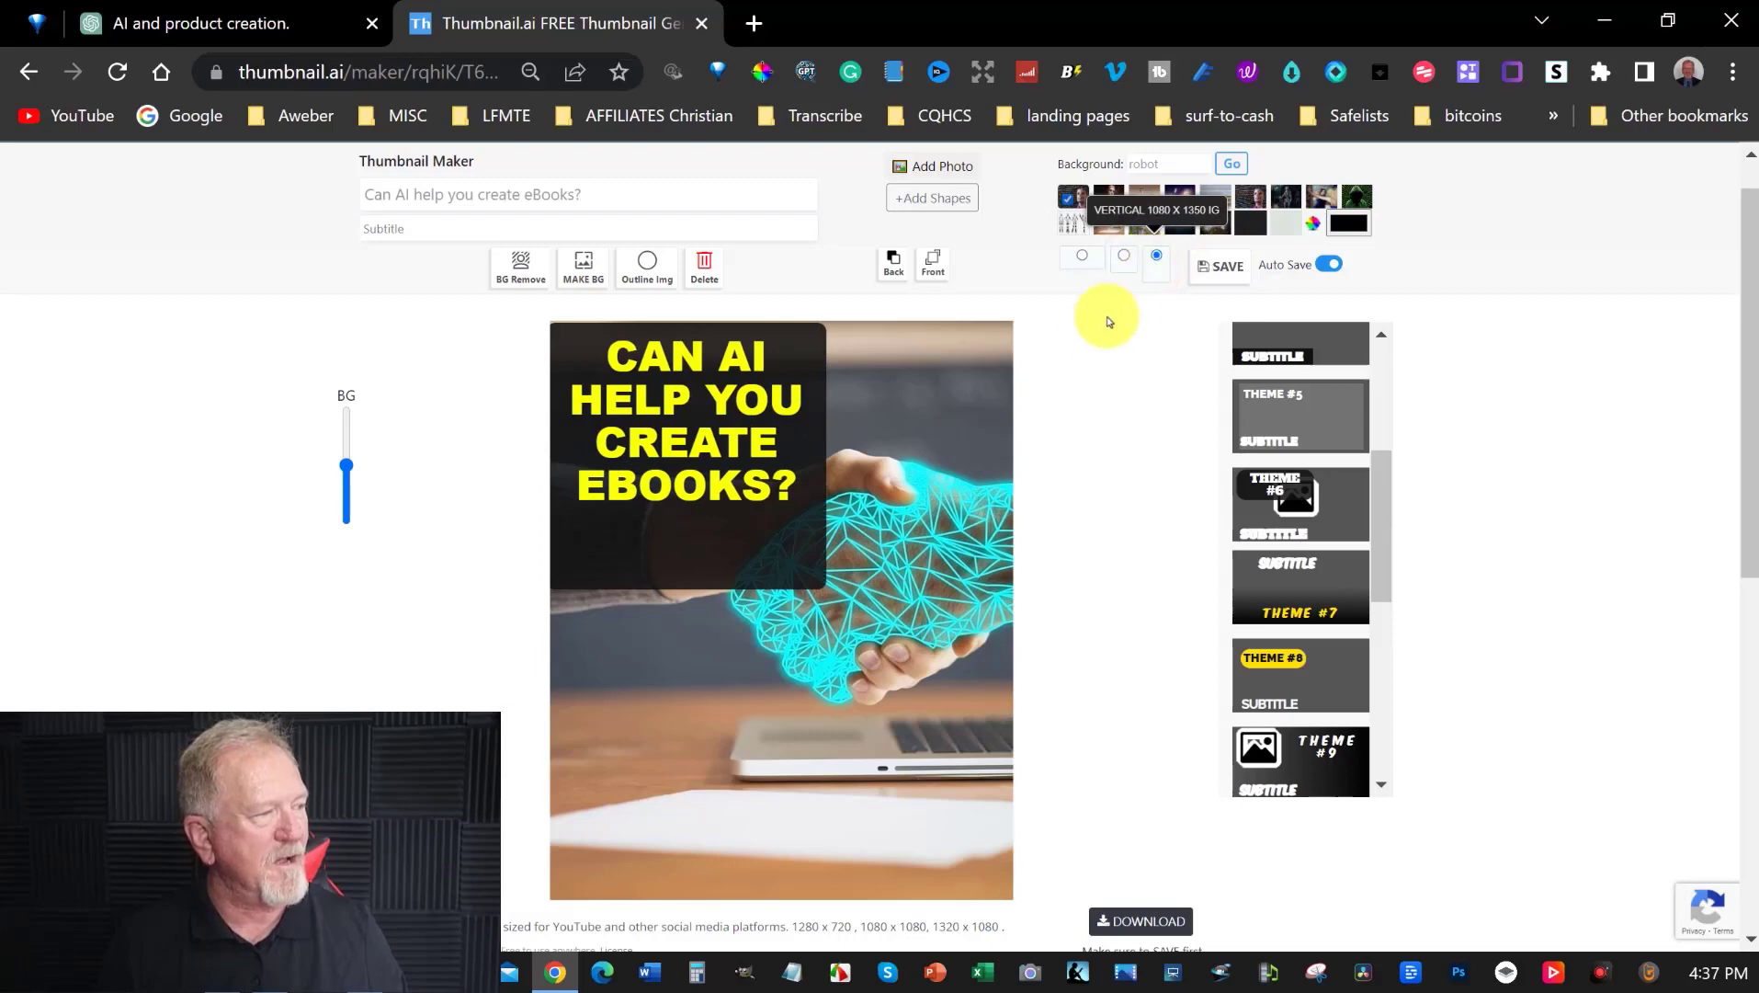
scroll(1166, 404, "down", 3)
scroll(1171, 408, "up", 3)
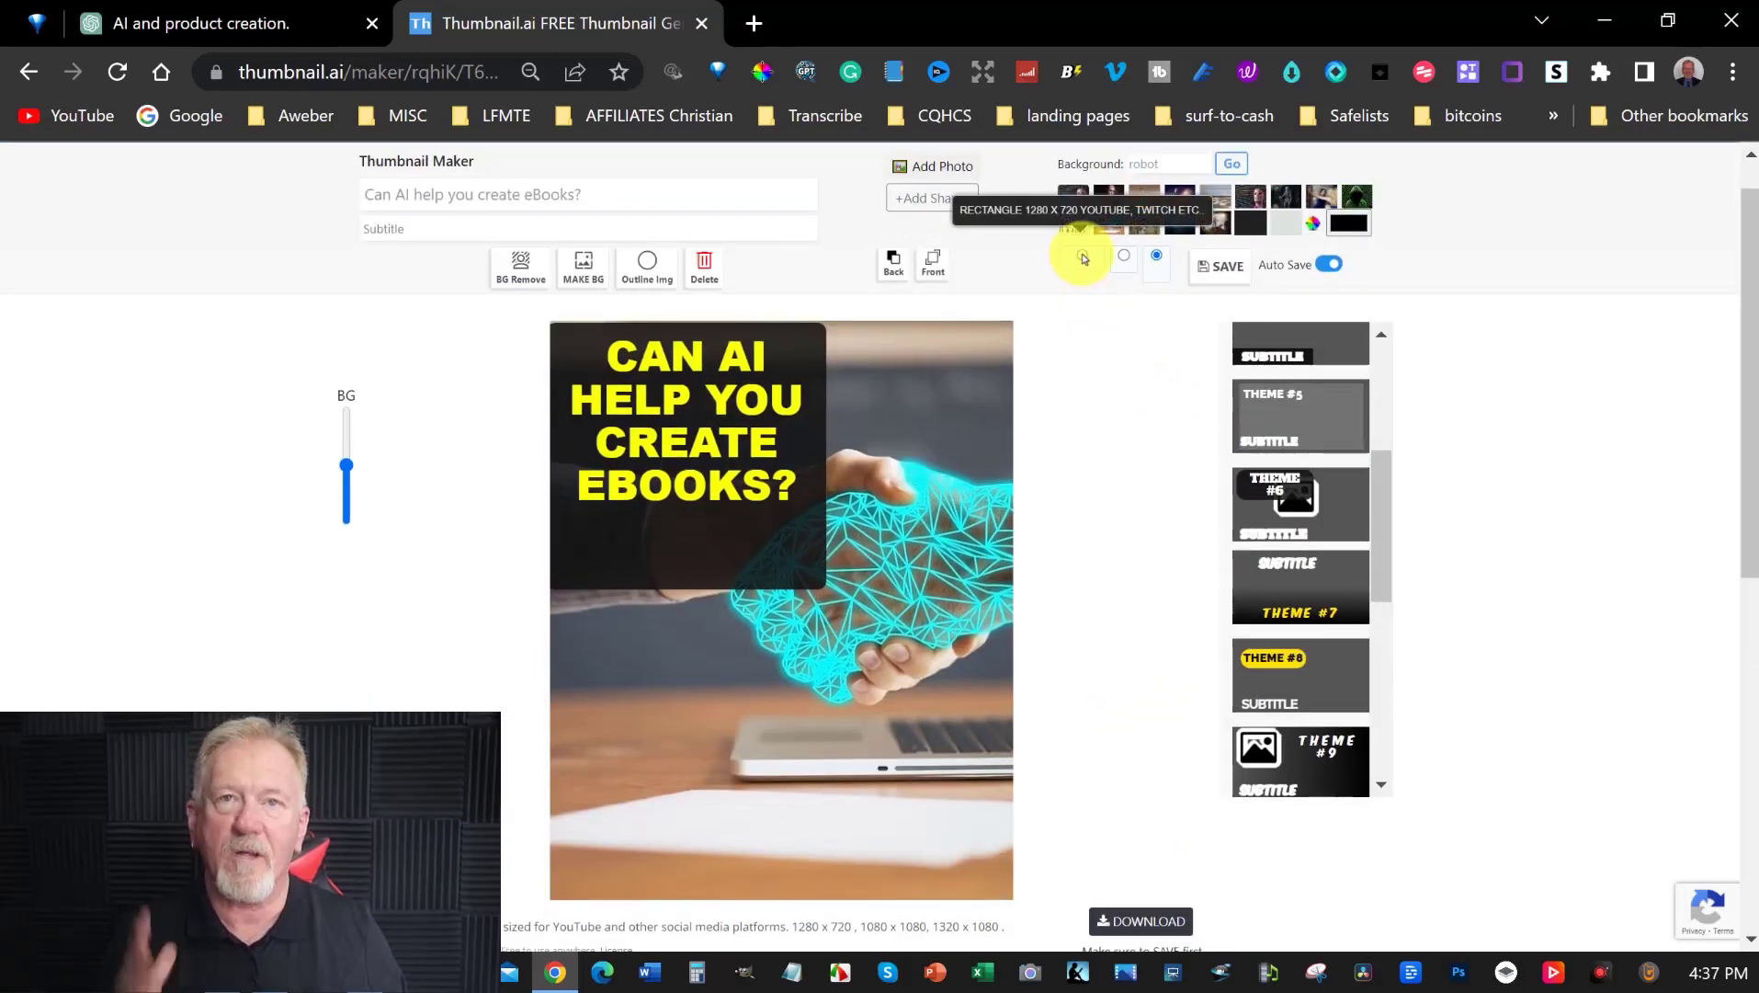
left_click(1083, 257)
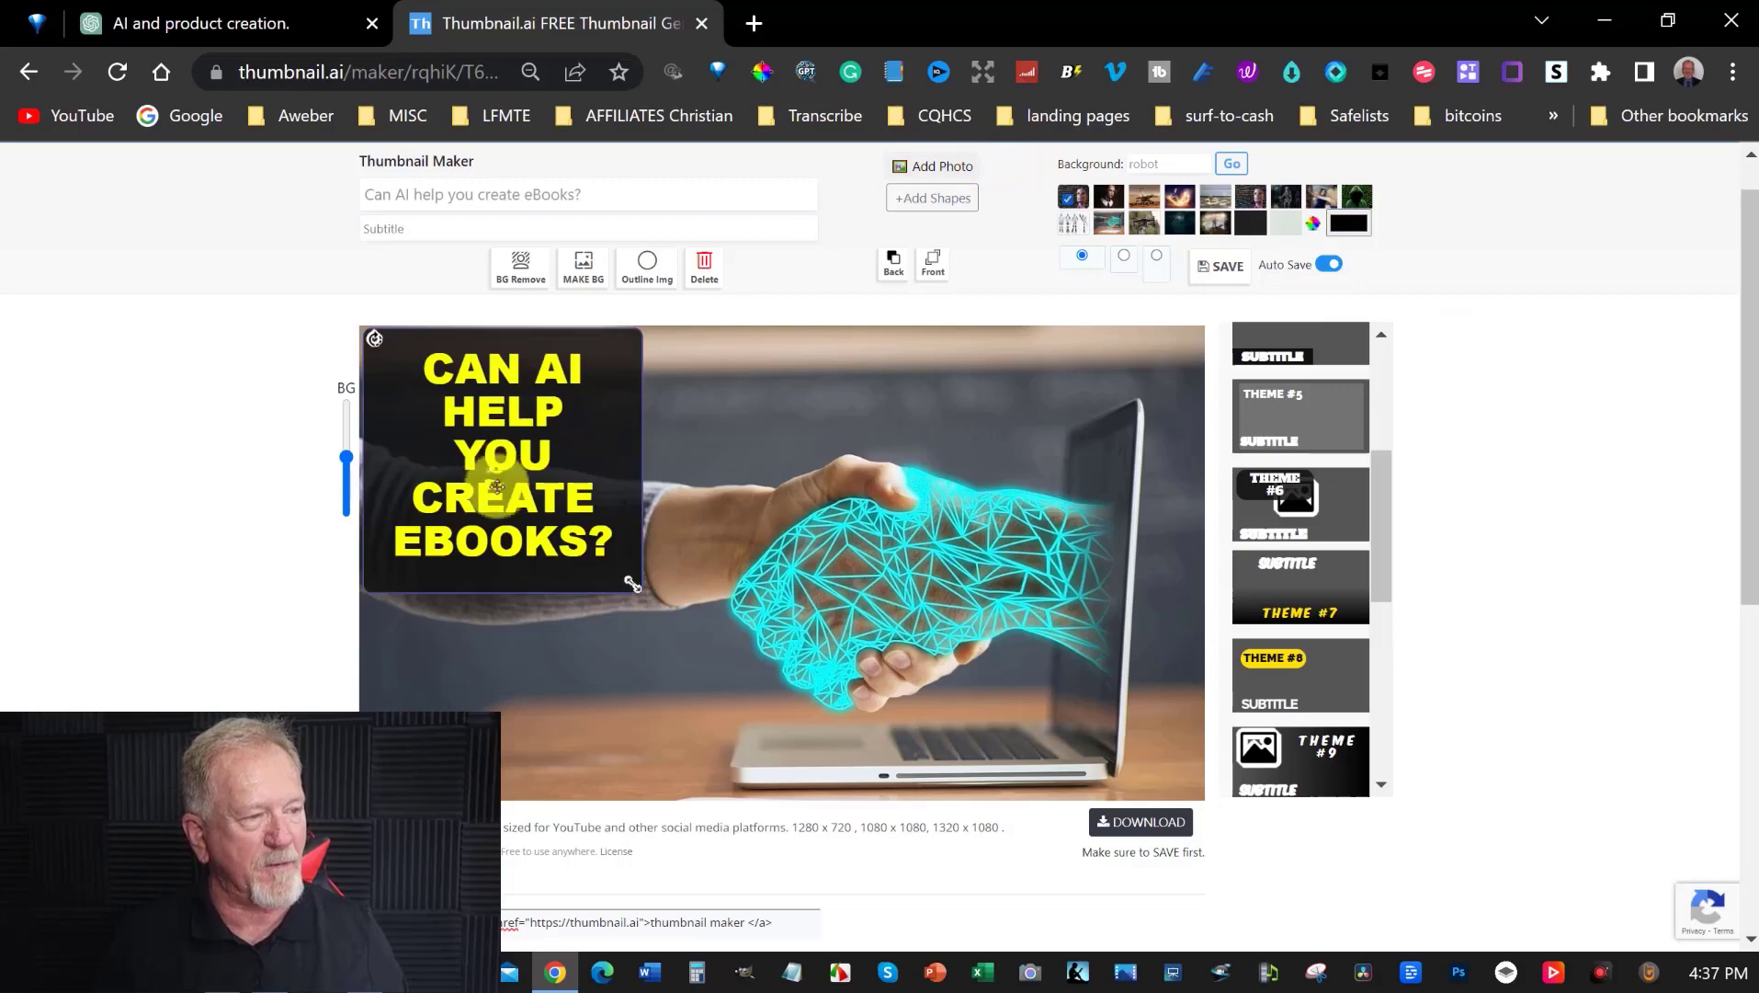
left_click_drag(495, 478, 497, 569)
Step: Upload the PNG shock_both_hands_on_face-white-outline-Large-Background from the Expressions folder as a new photo for the thumbnail
left_click(942, 165)
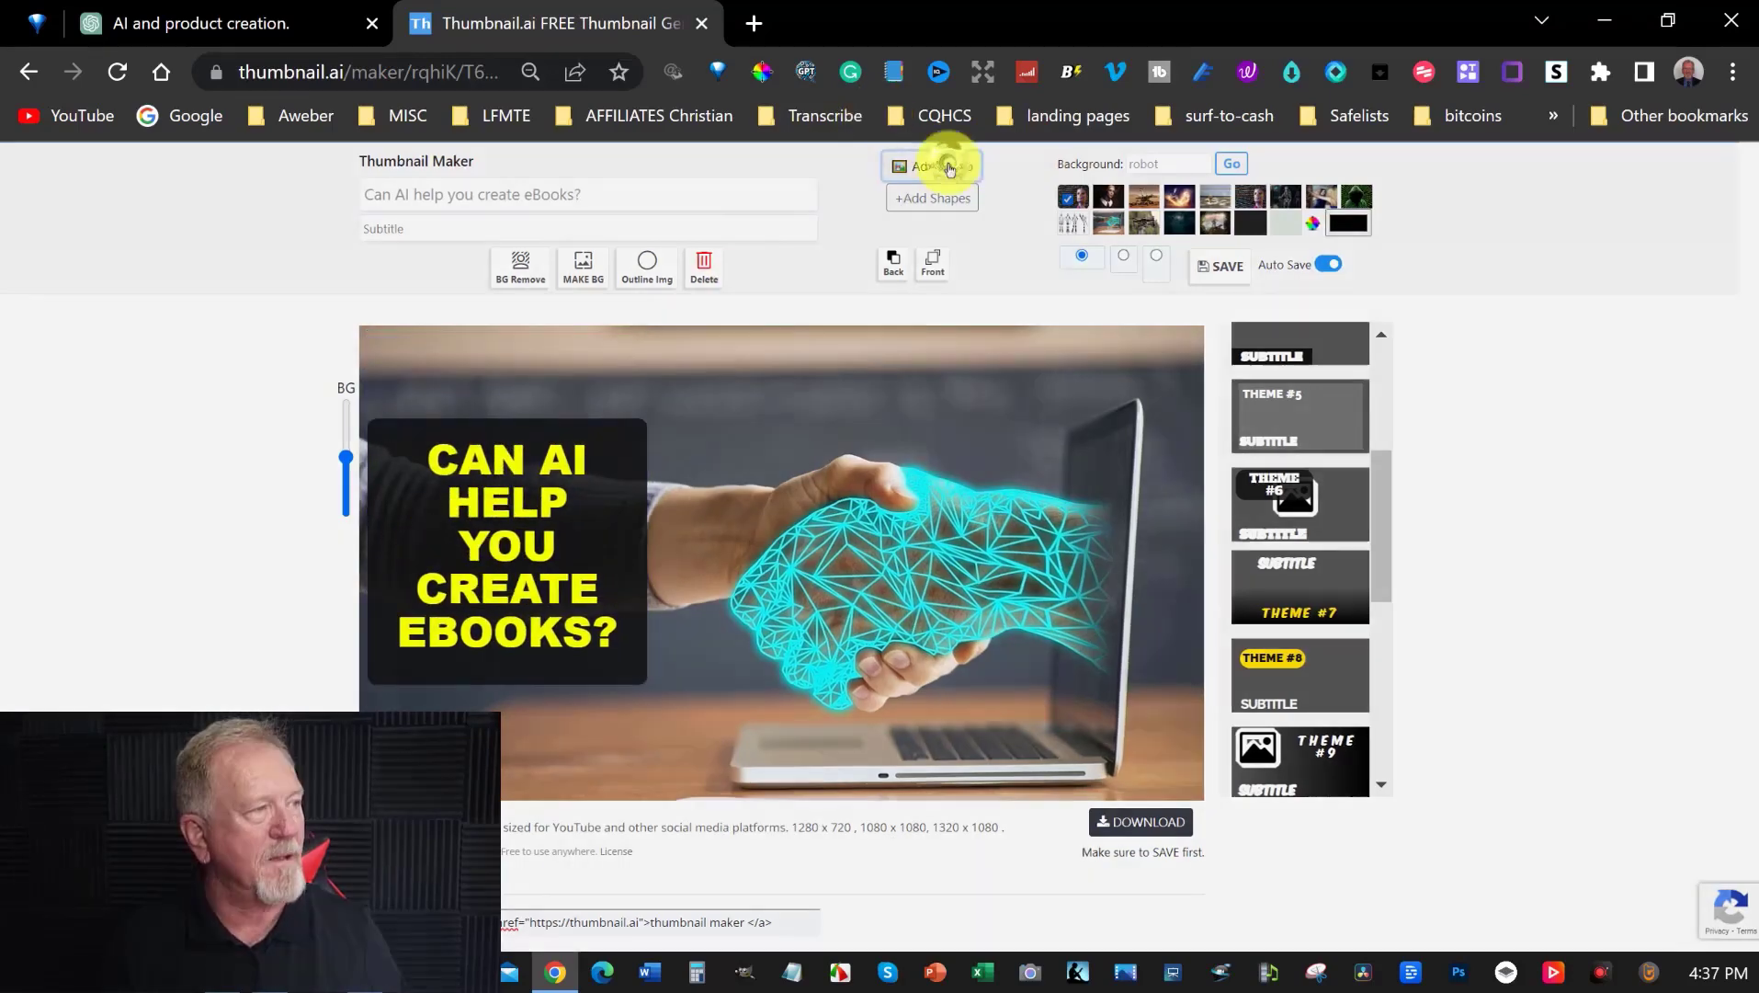
left_click(703, 255)
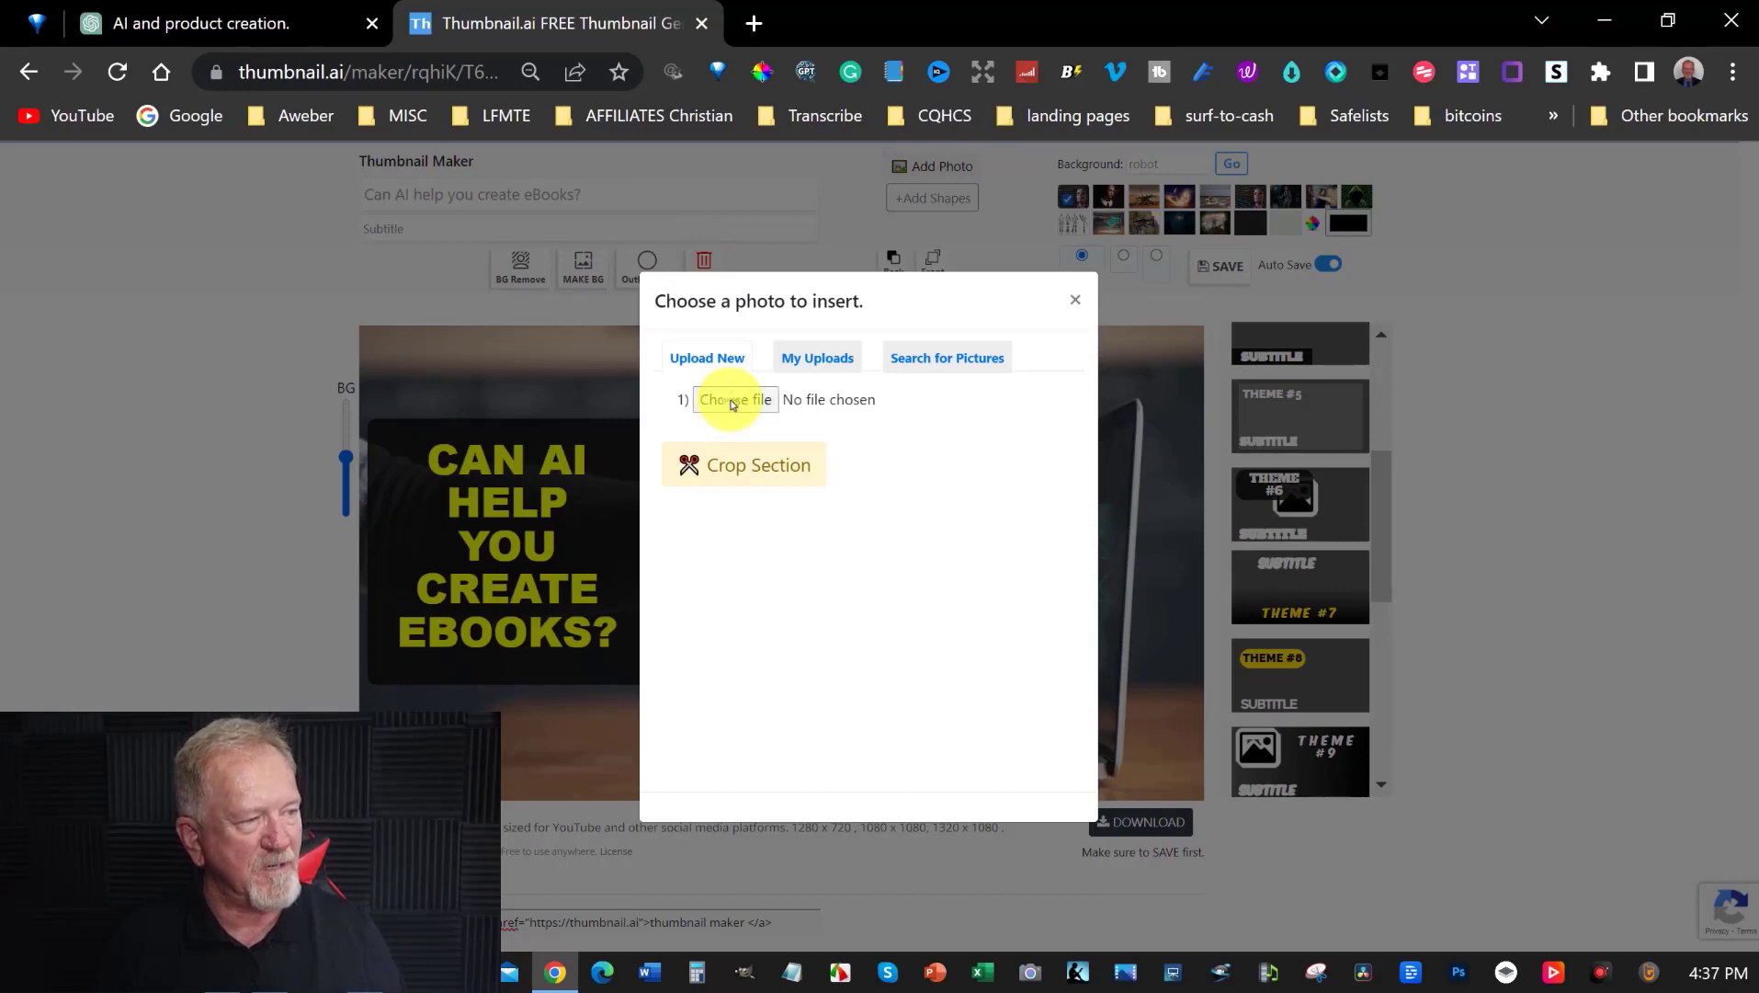
left_click(732, 400)
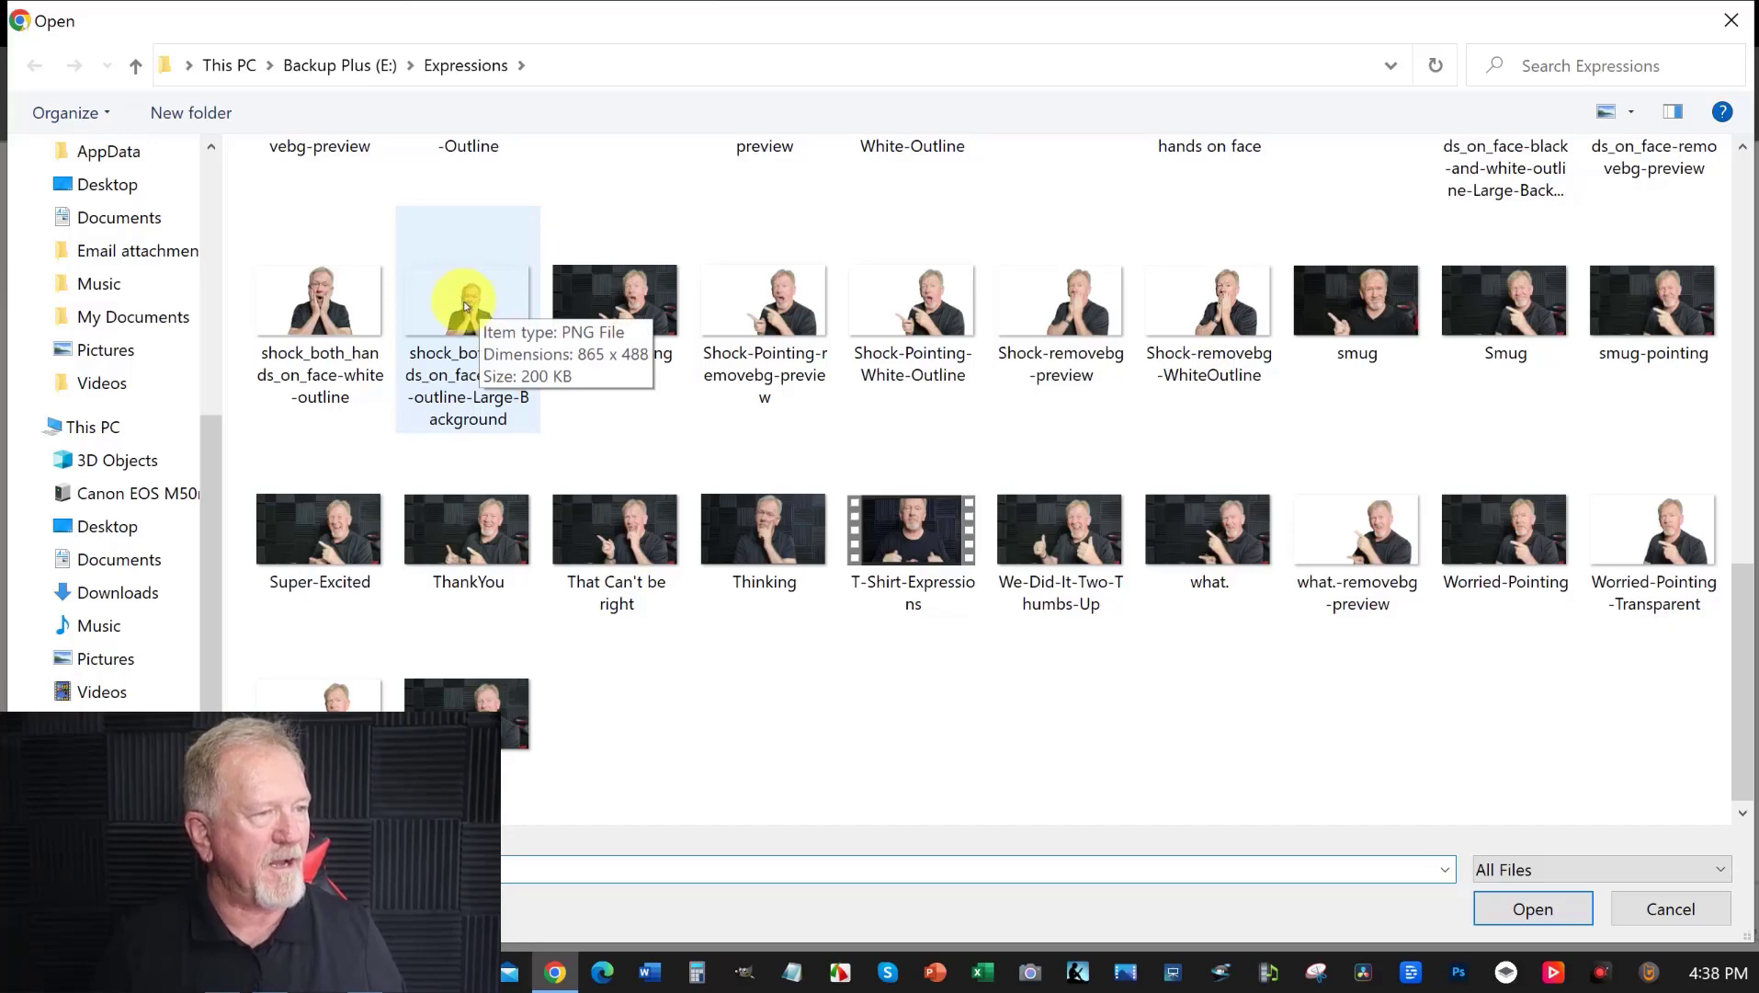
left_click(313, 311)
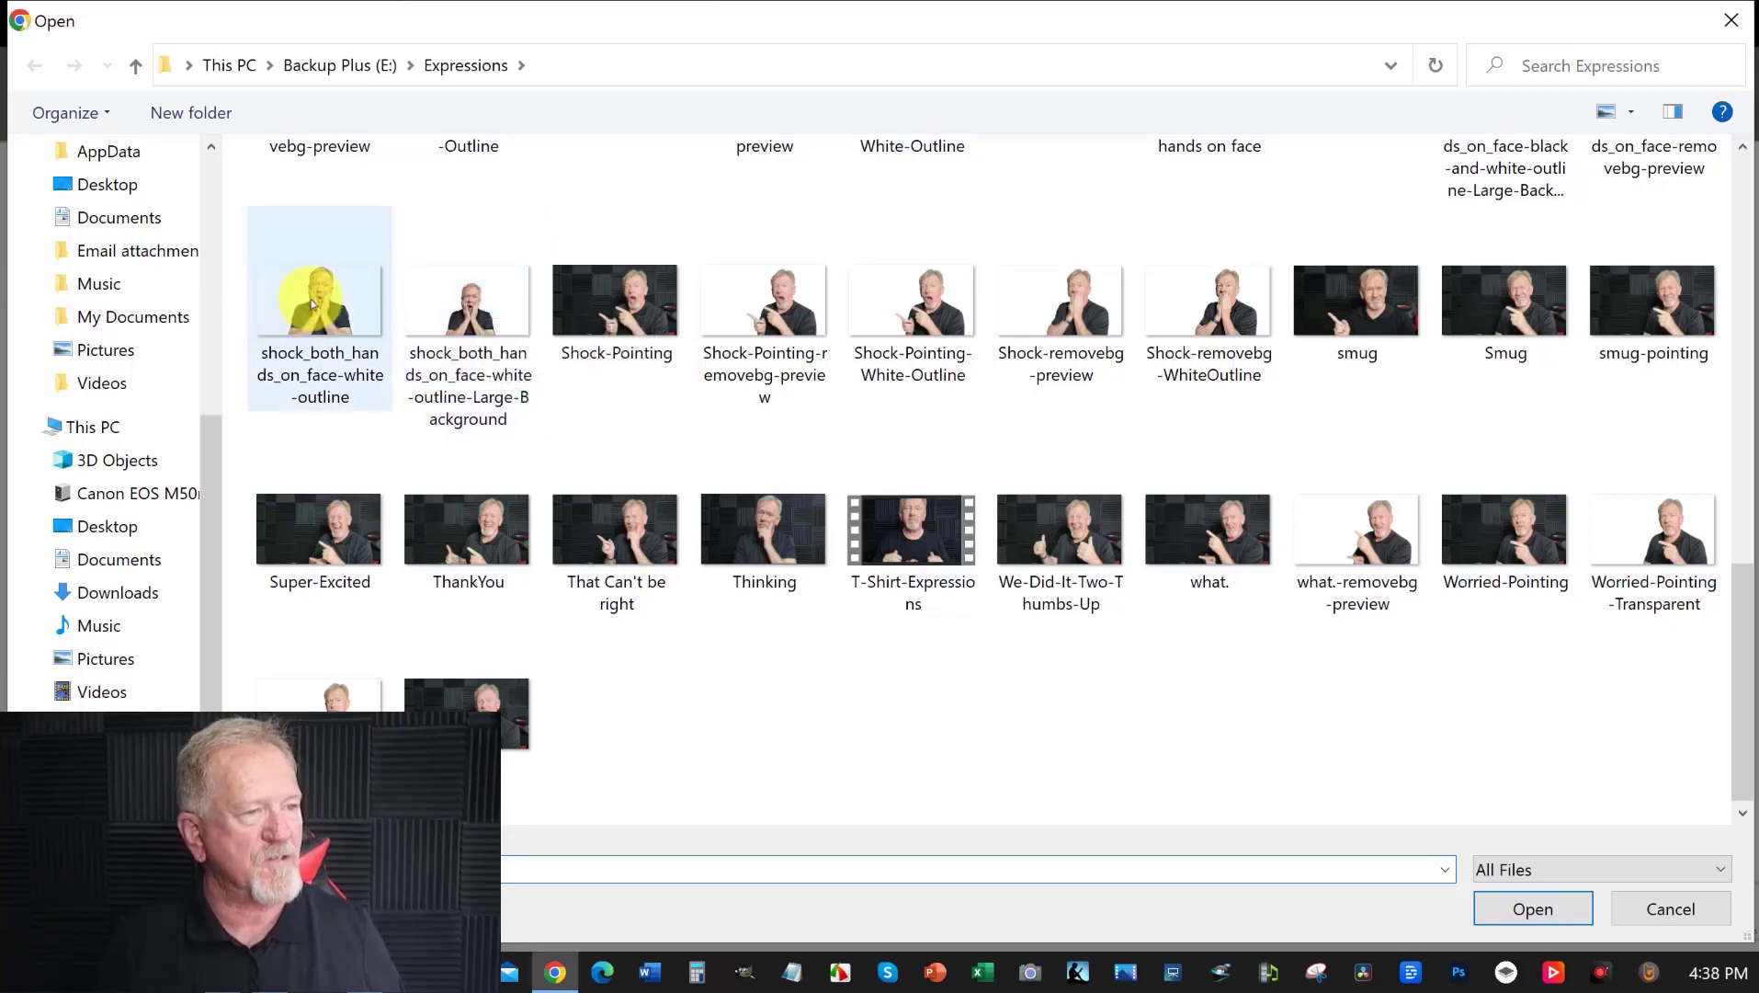
left_click(465, 315)
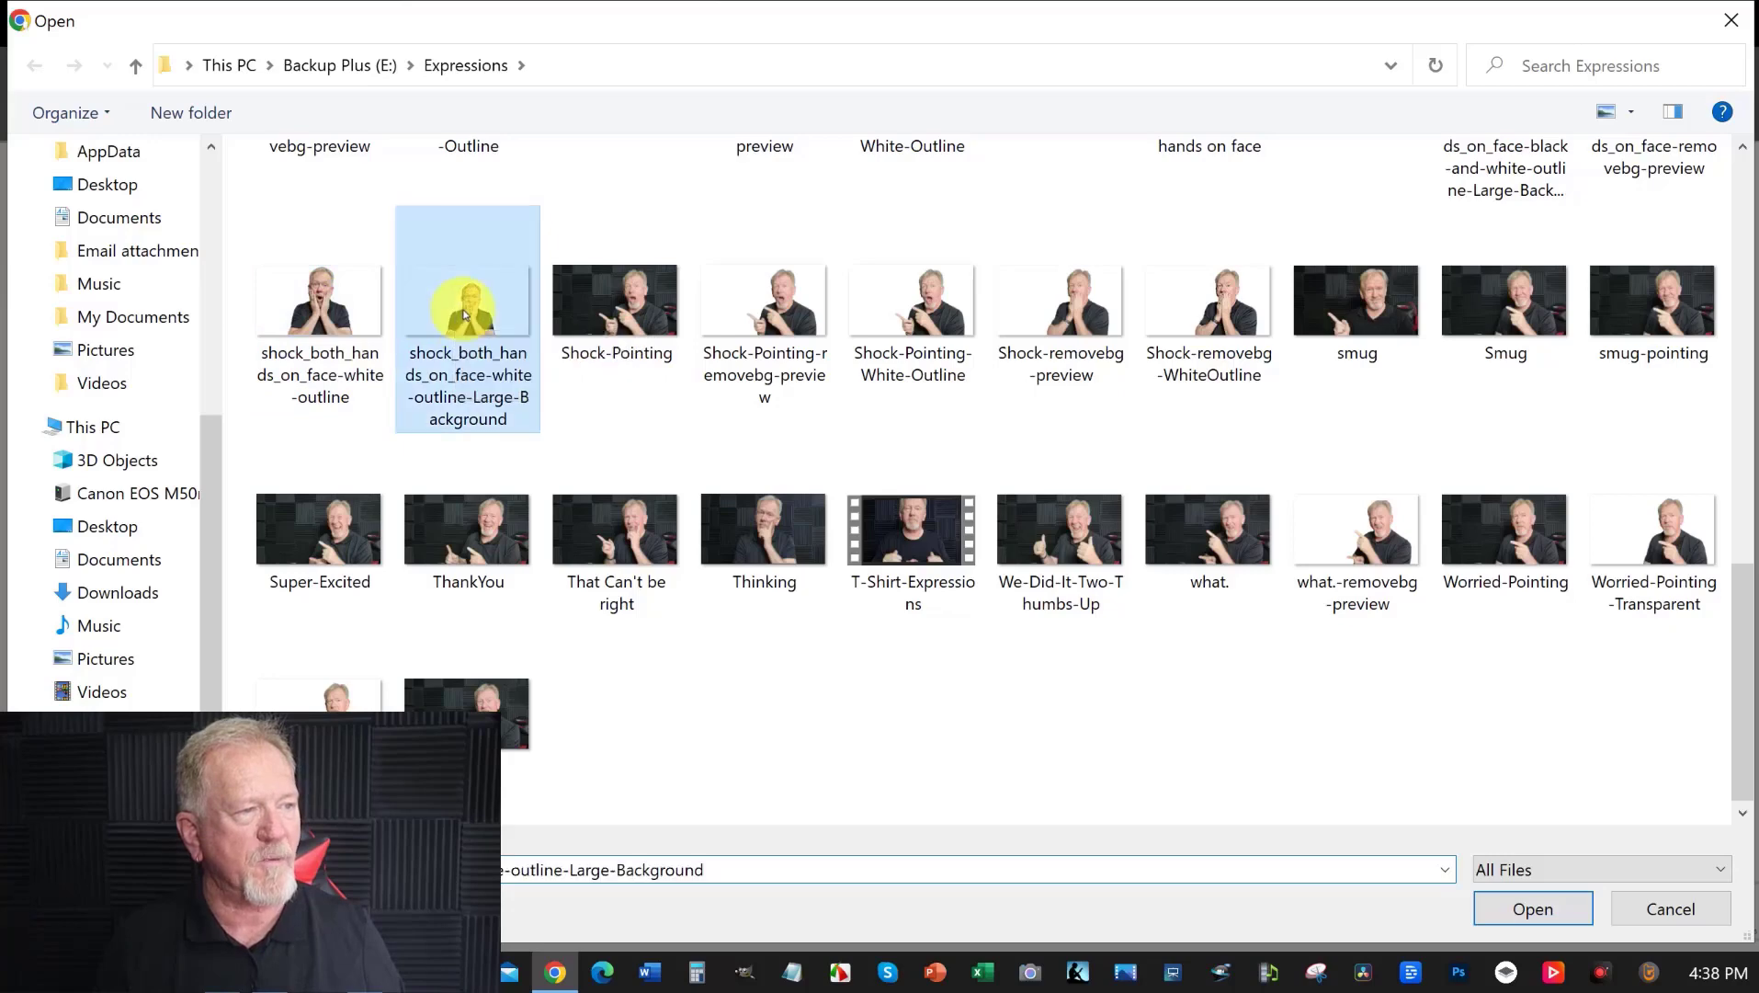
double_click(465, 314)
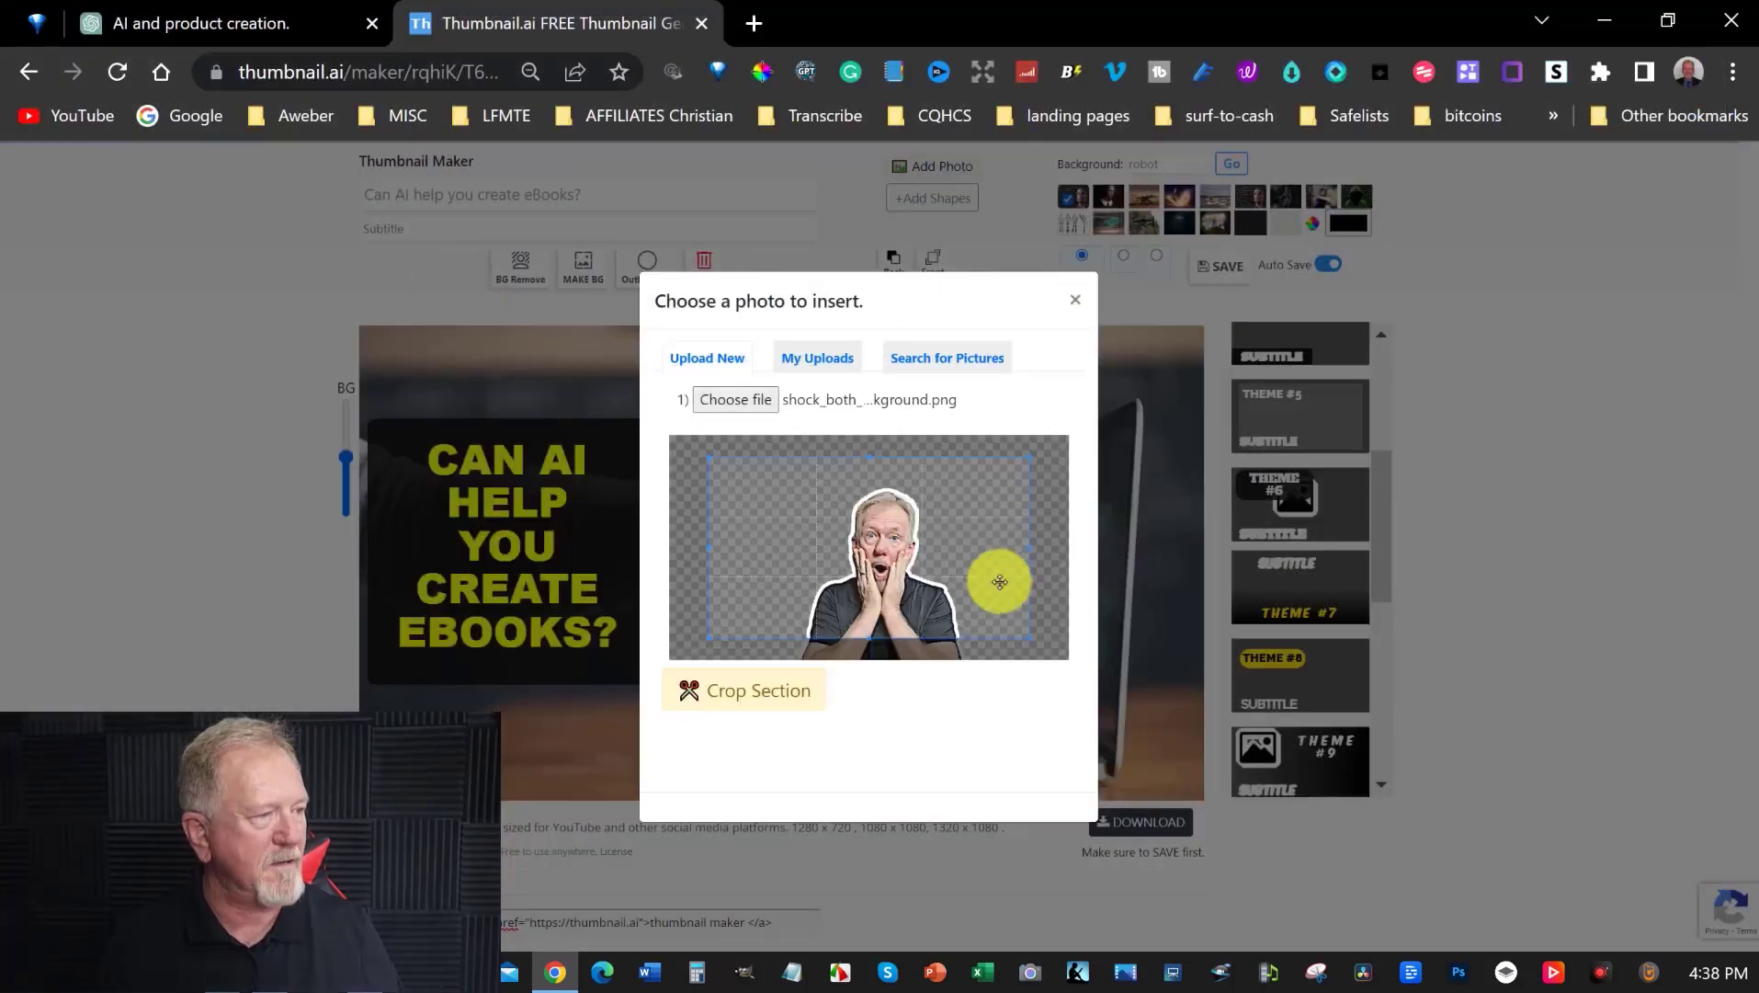
Step: Fit the crop frame closely around the outlined portrait and insert the cropped section into the thumbnail
left_click_drag(874, 597, 878, 622)
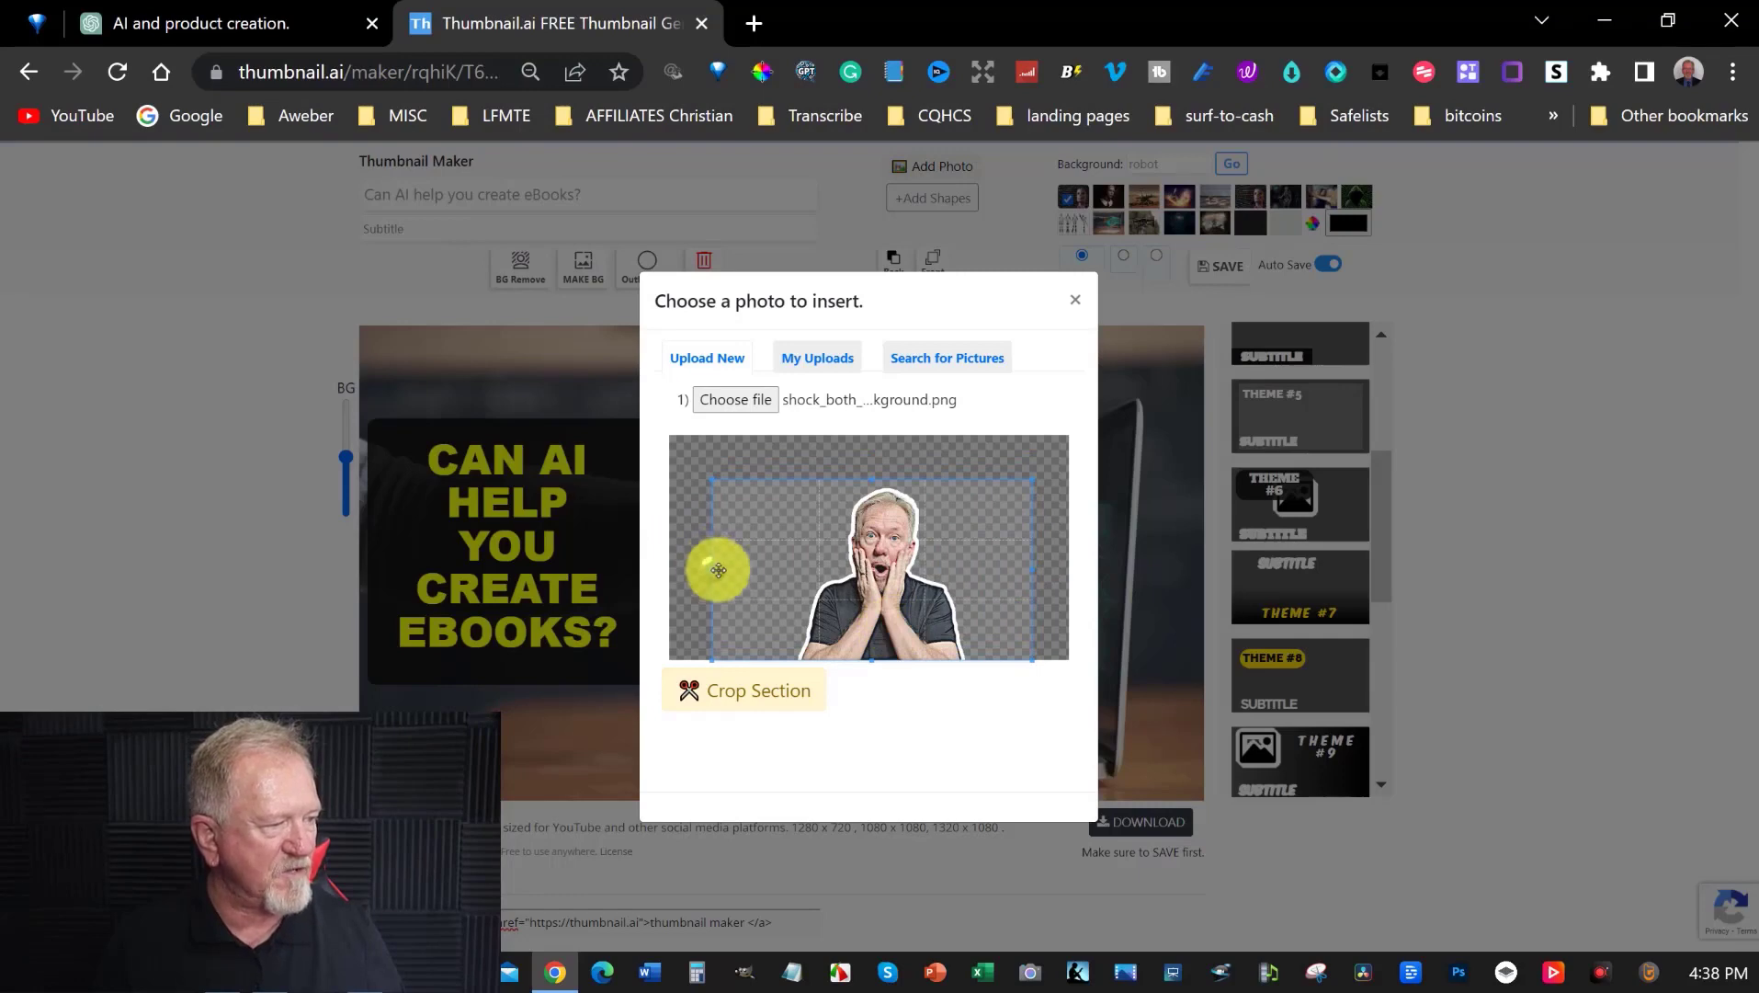
left_click_drag(719, 570, 783, 574)
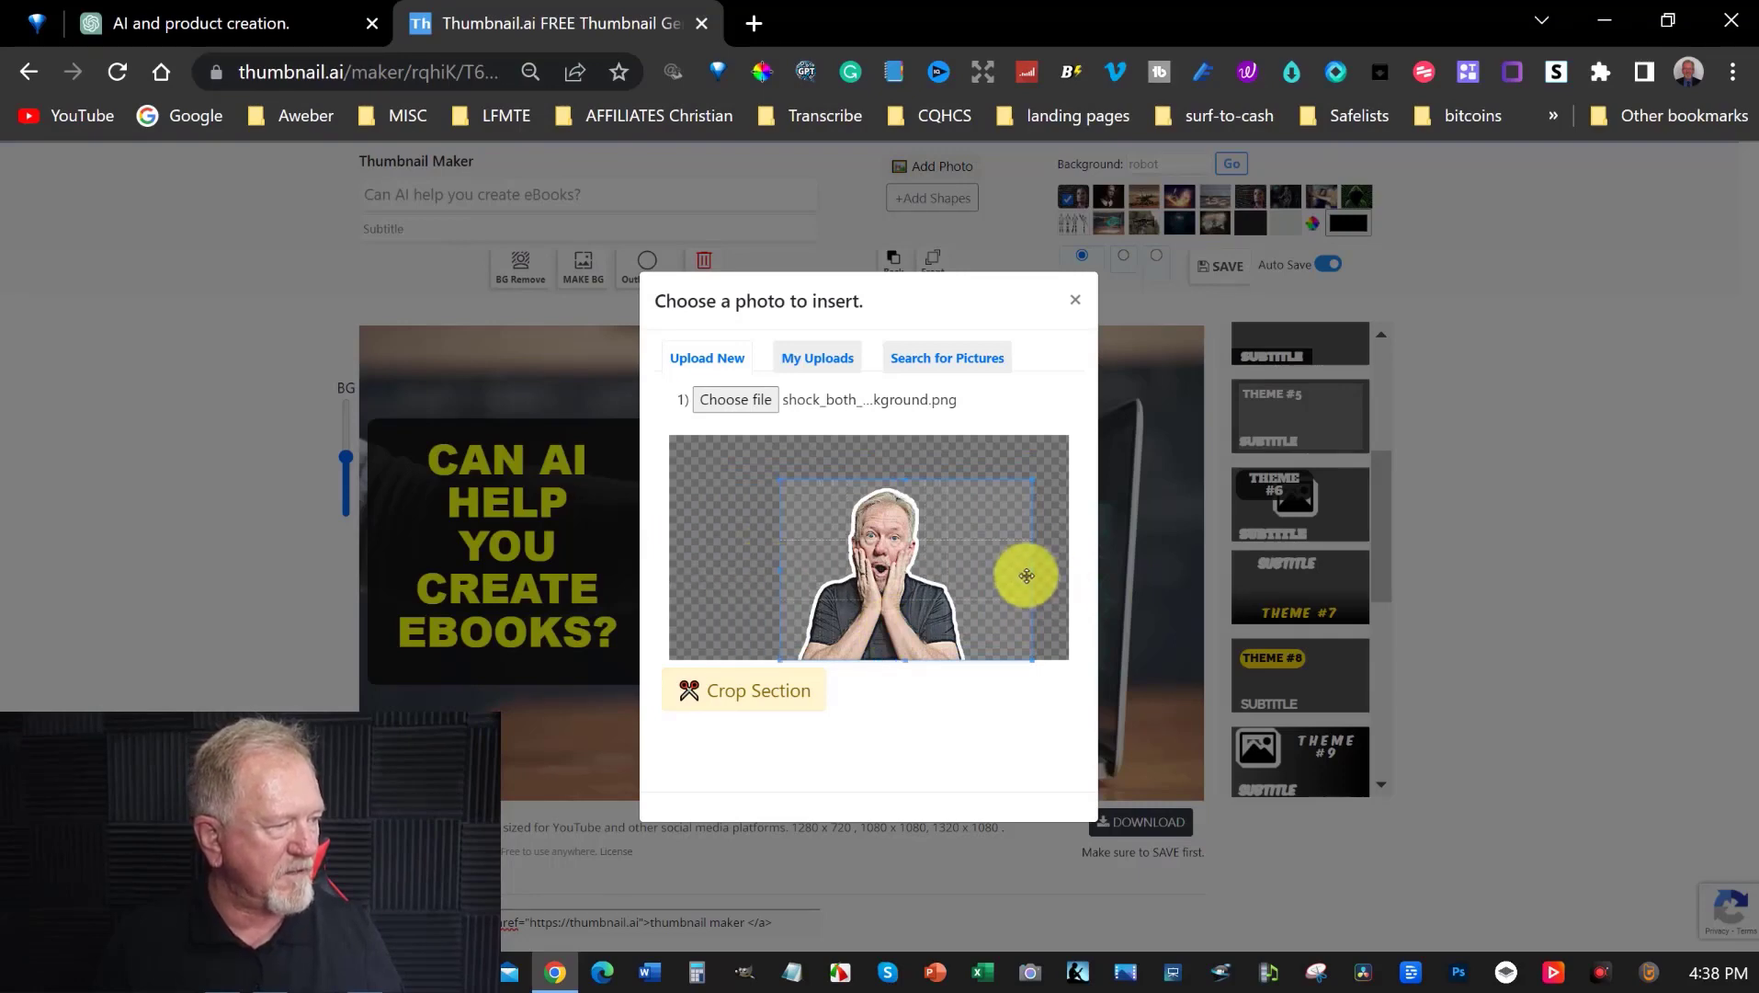
left_click_drag(1018, 571, 994, 575)
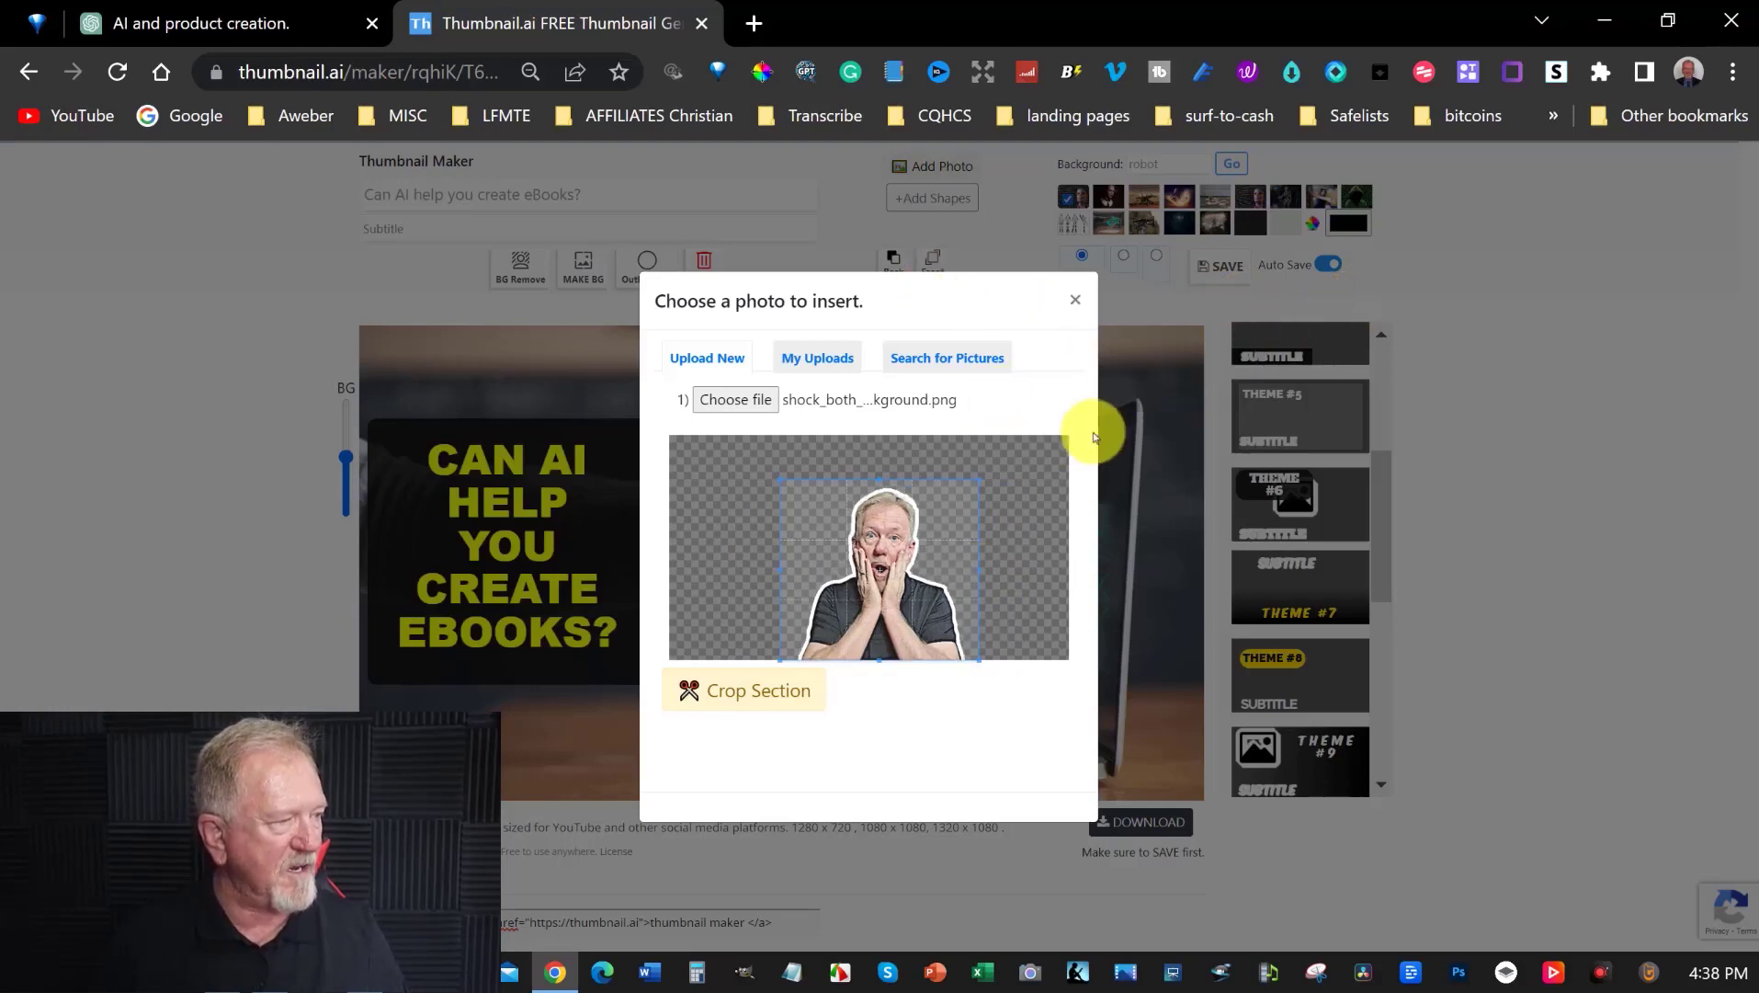
key("ctrl+minus")
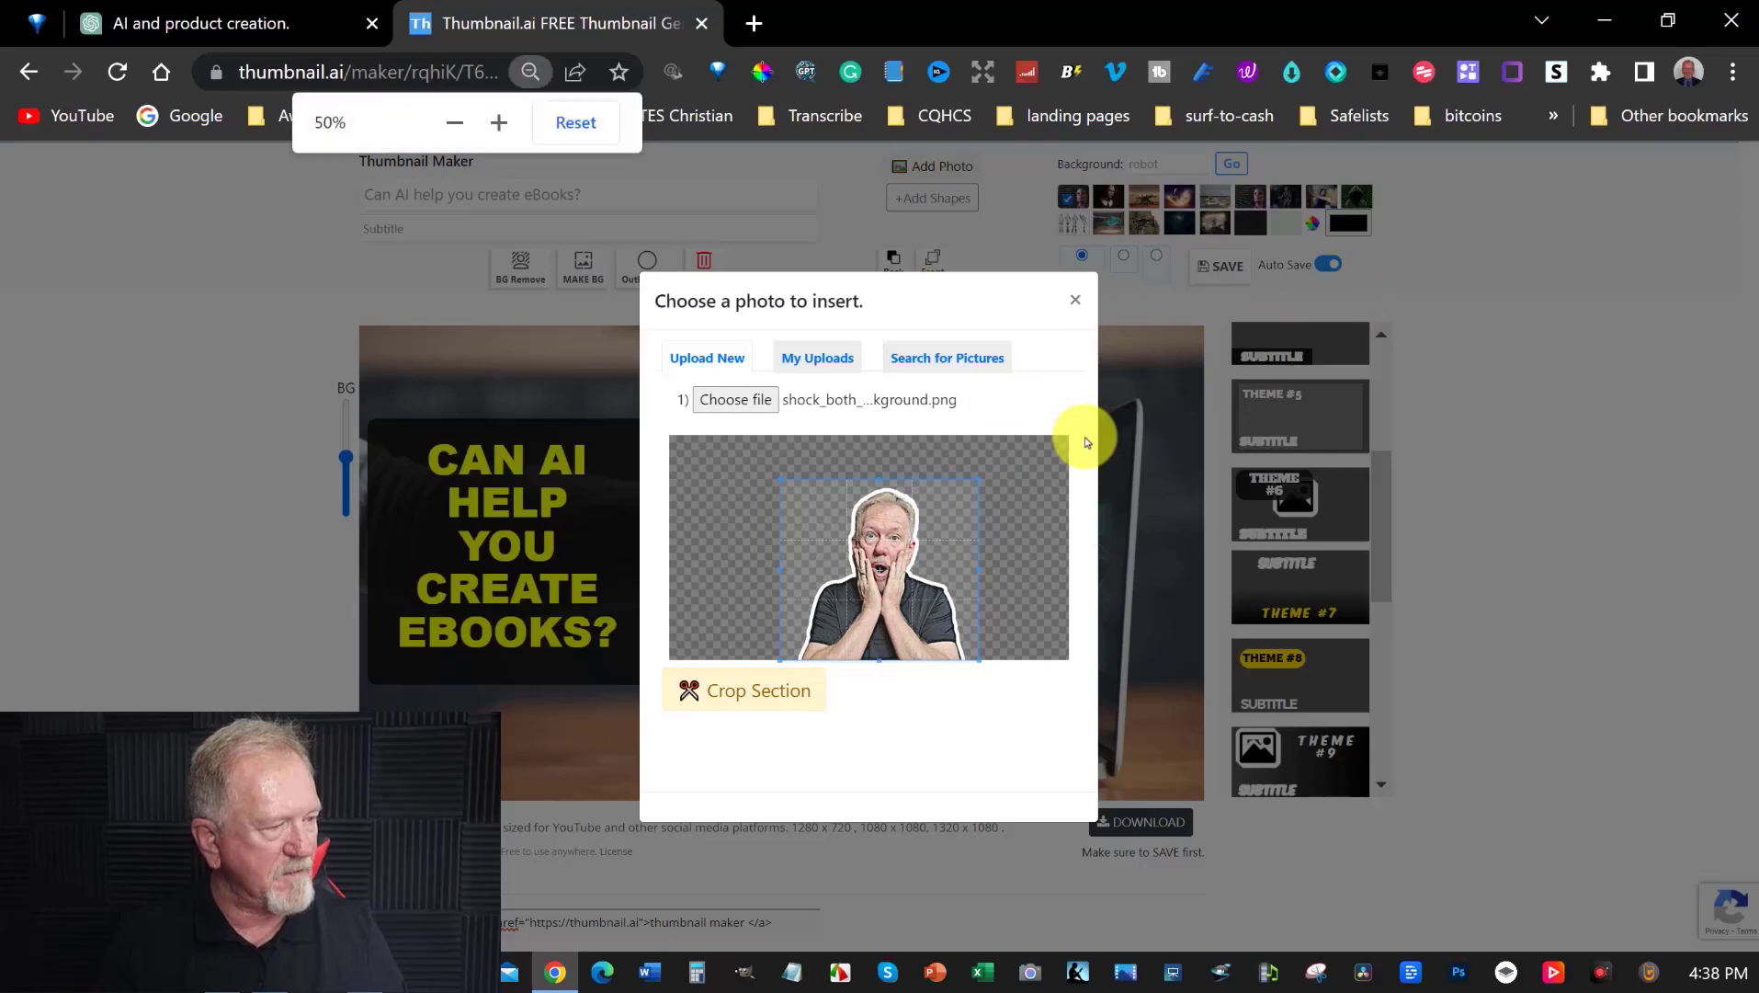
left_click(803, 658)
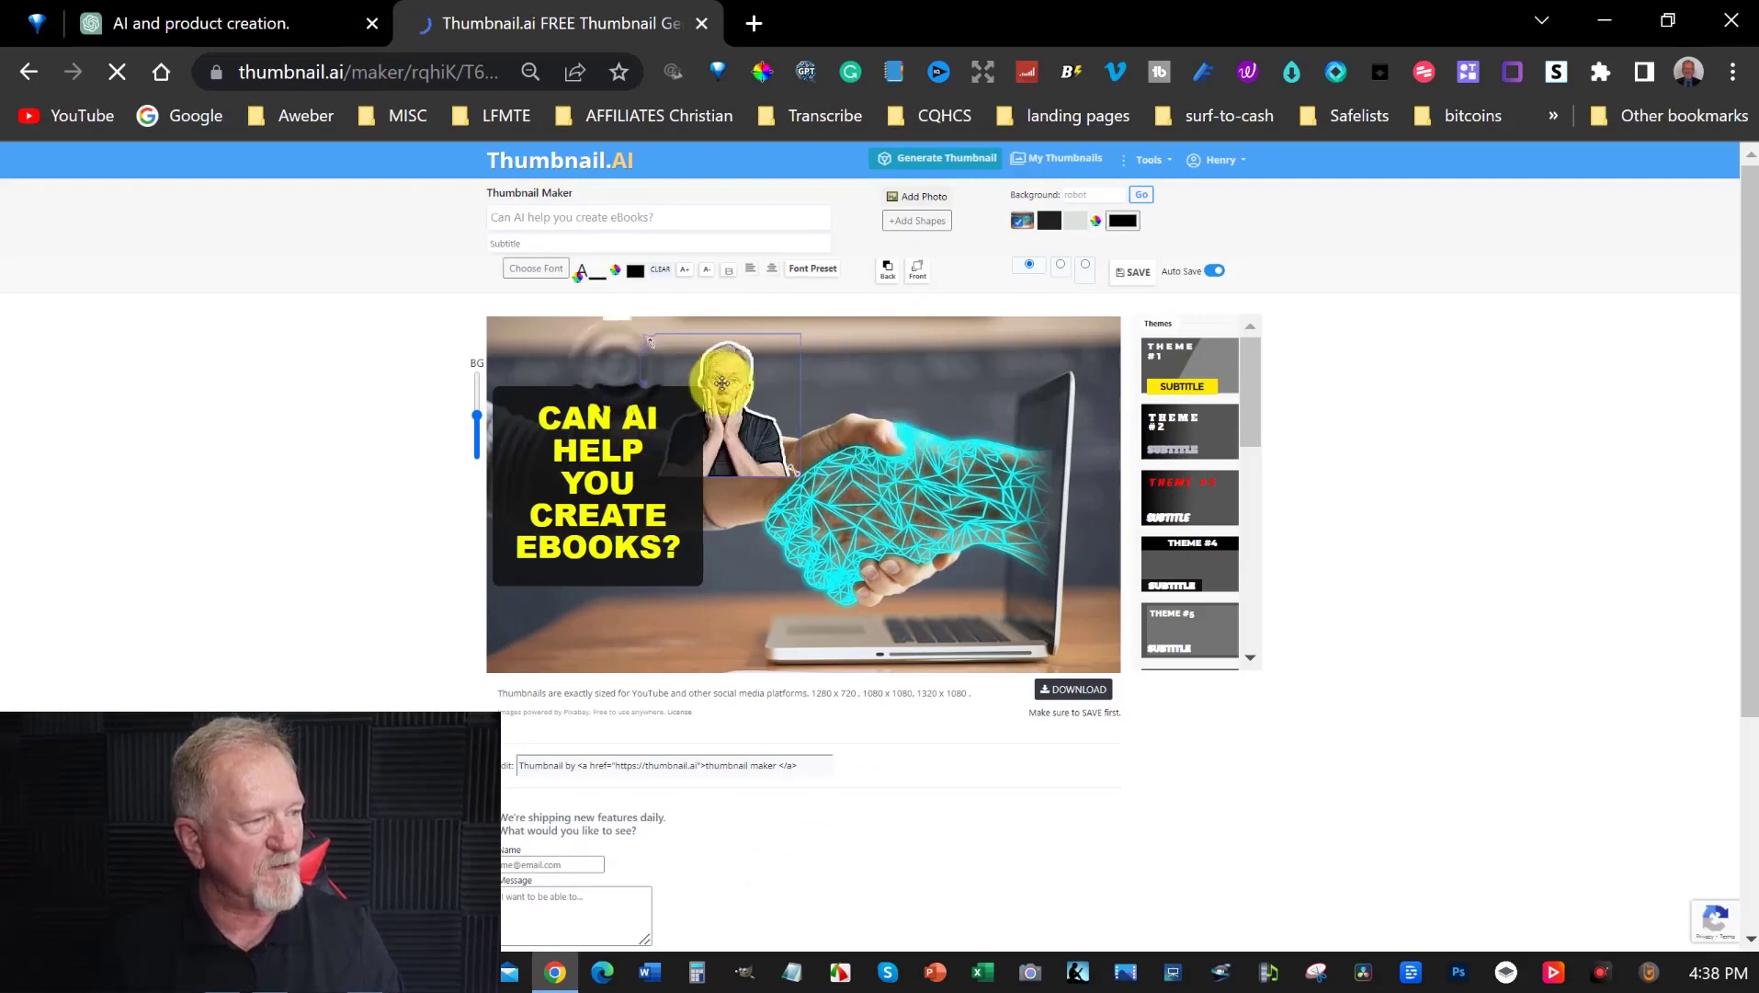
Step: Enlarge the inserted portrait and position it over the laptop half of the handshake, along the thumbnail's lower edge
left_click_drag(724, 383, 1111, 691)
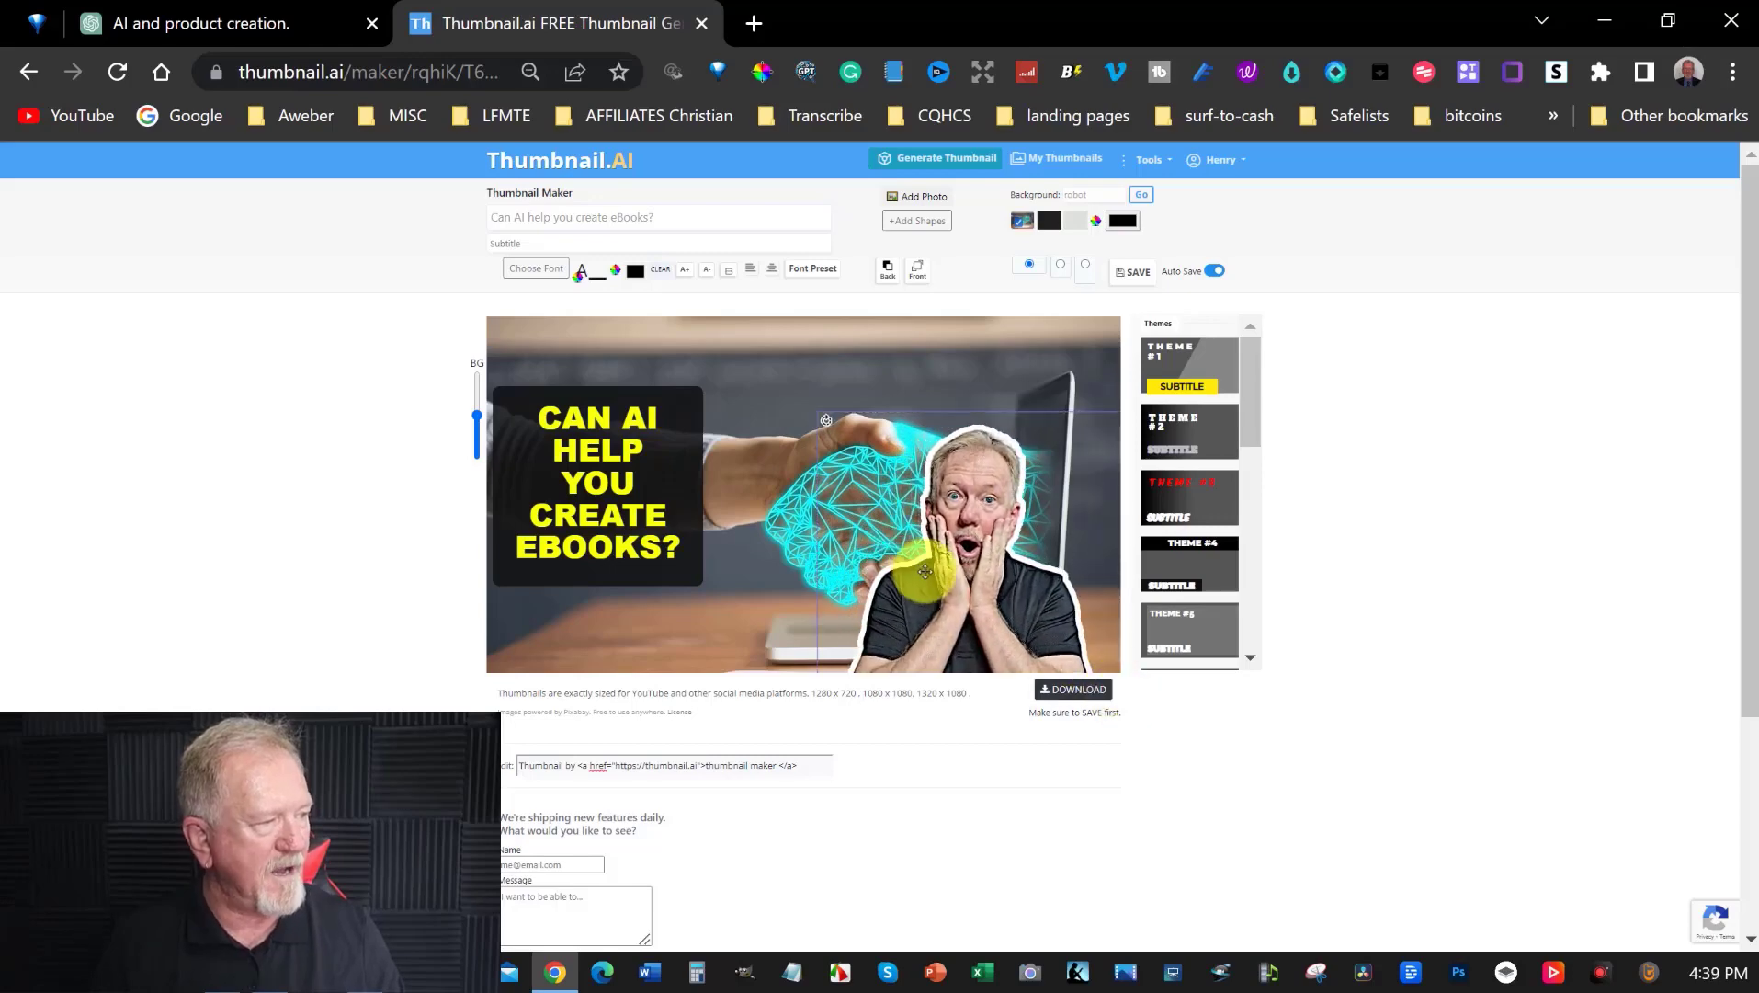
left_click_drag(924, 570, 1026, 552)
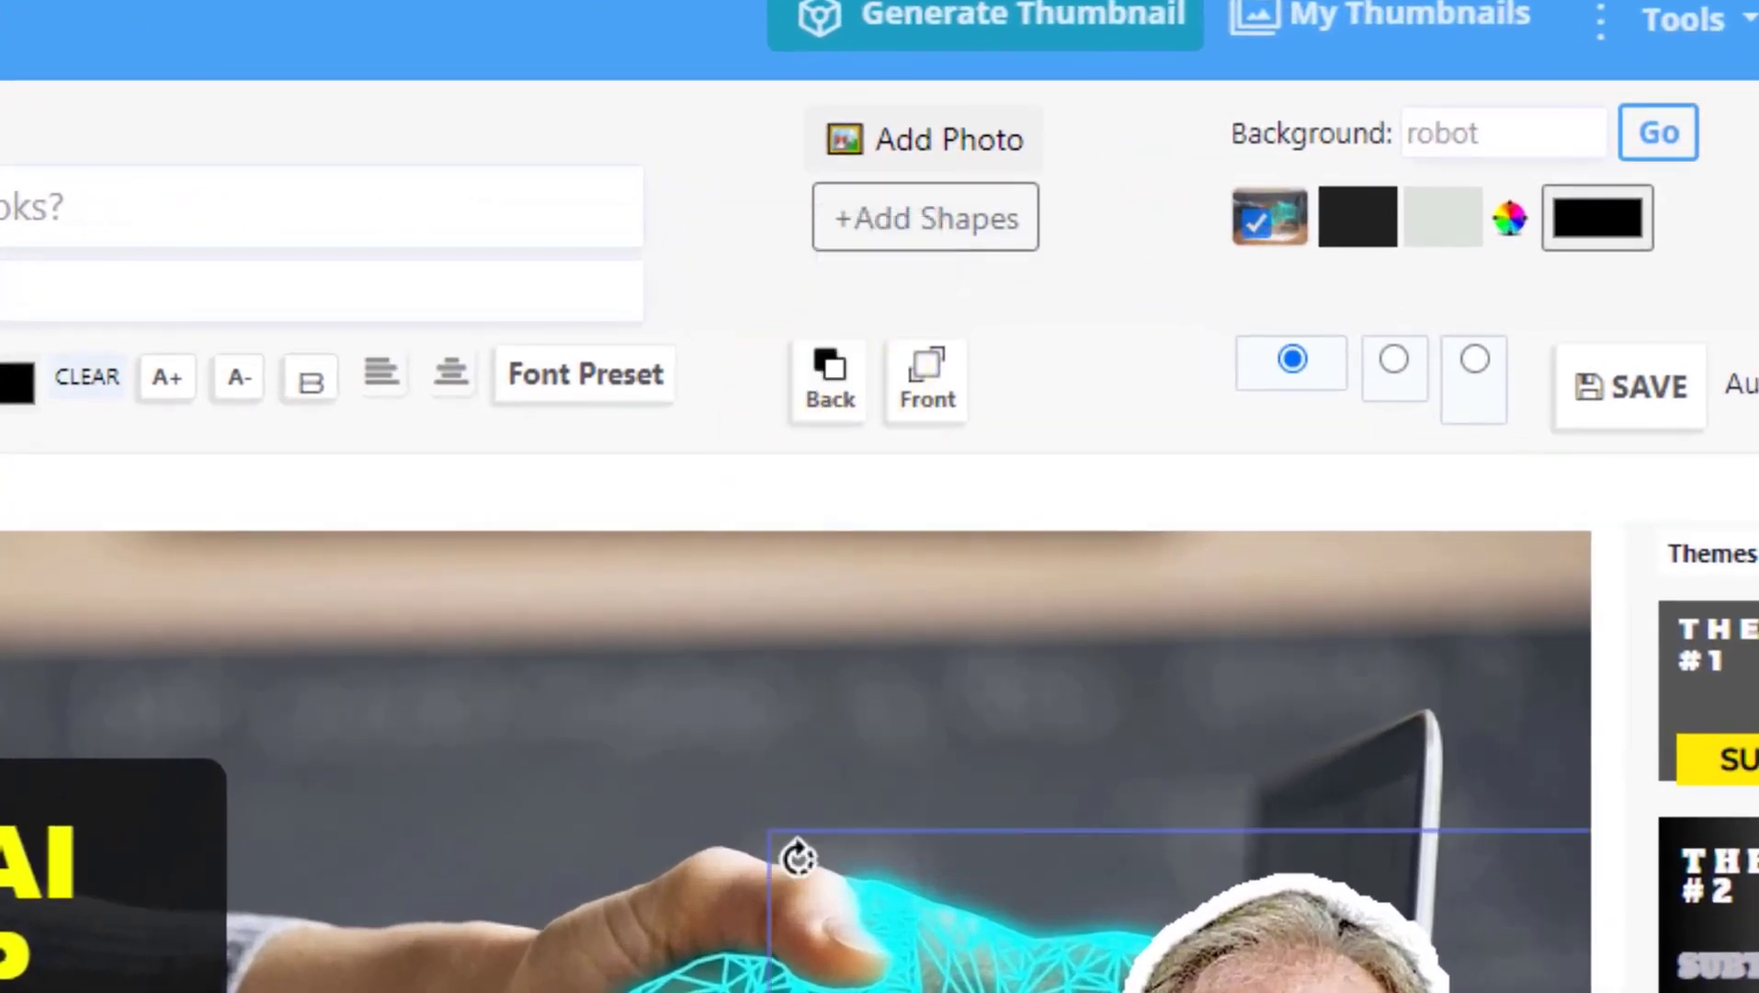
left_click_drag(1287, 983, 1043, 965)
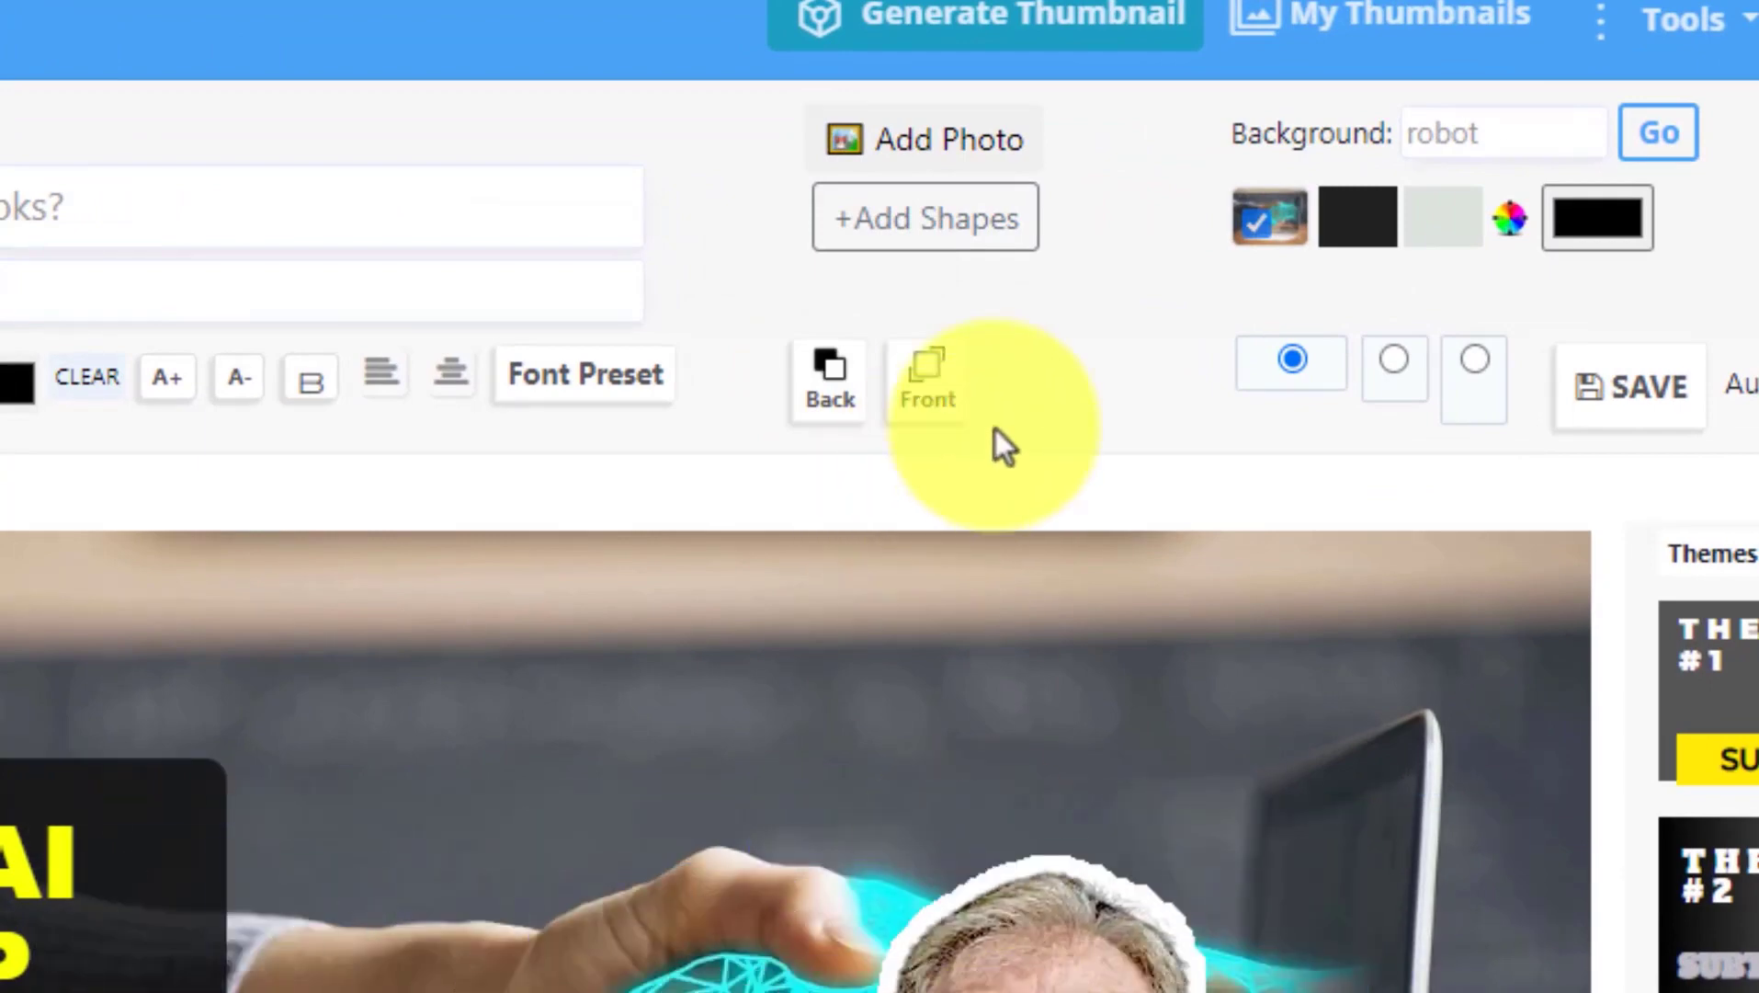
Step: Select the portrait and bring it to the front of the thumbnail's layers
left_click(934, 408)
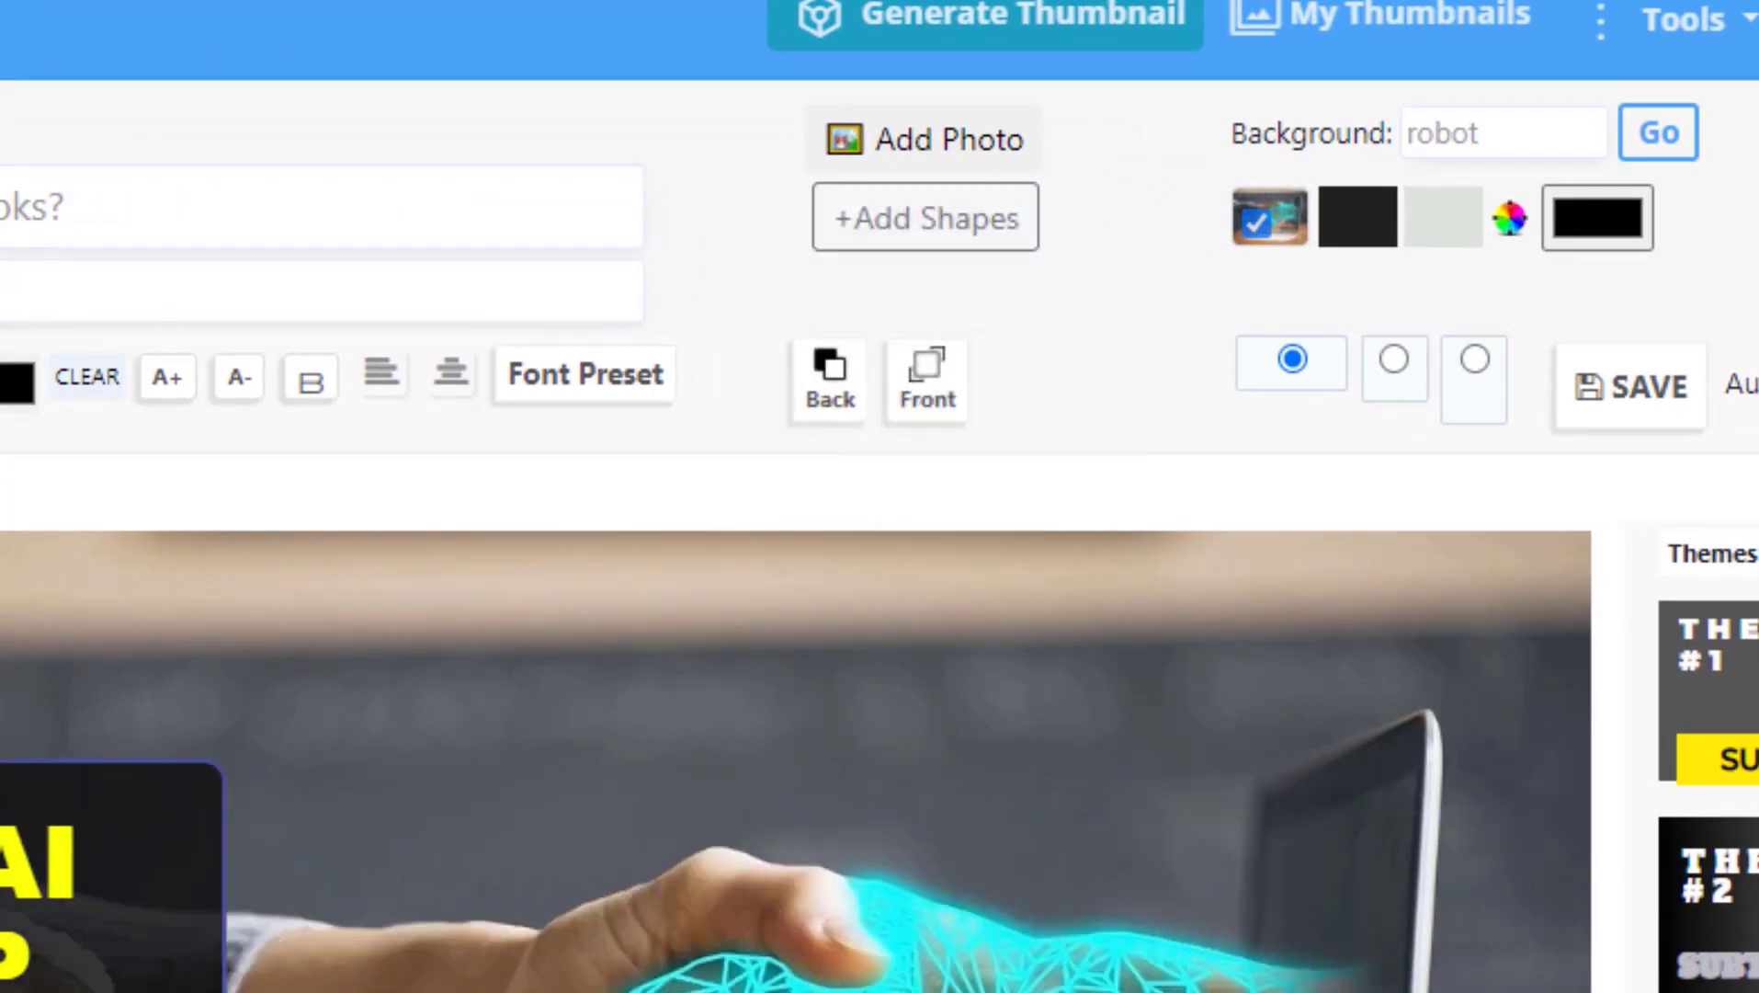
left_click(871, 391)
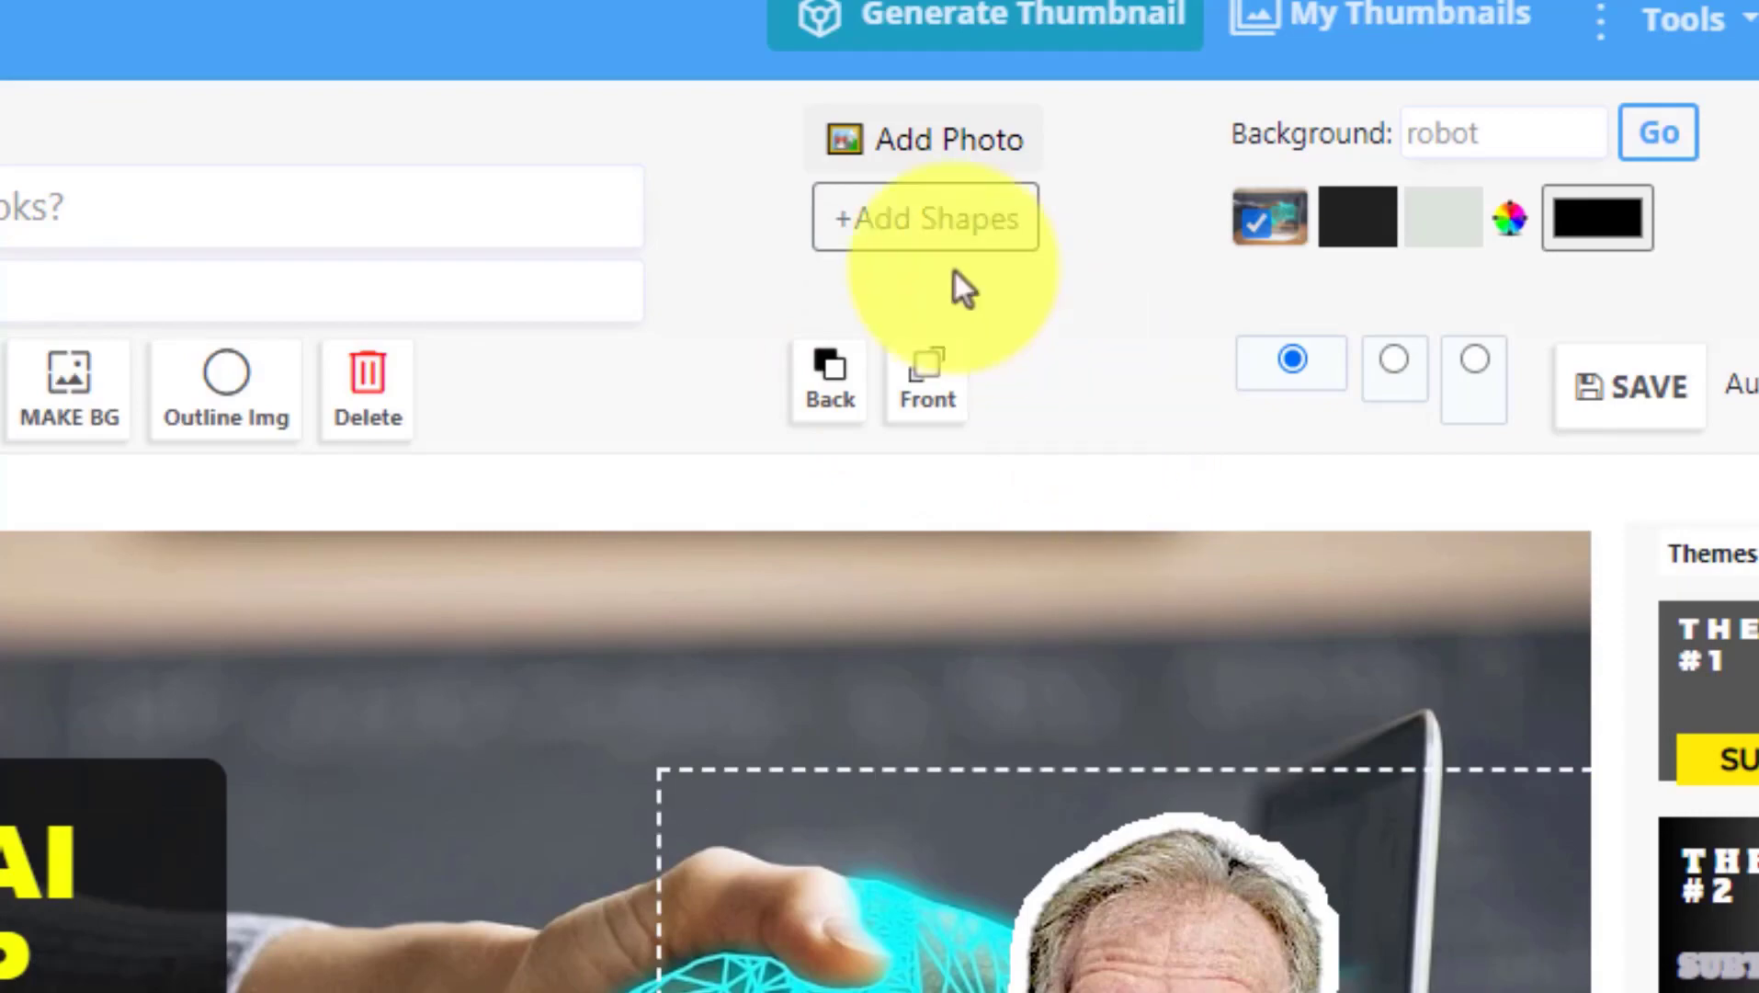
left_click(929, 404)
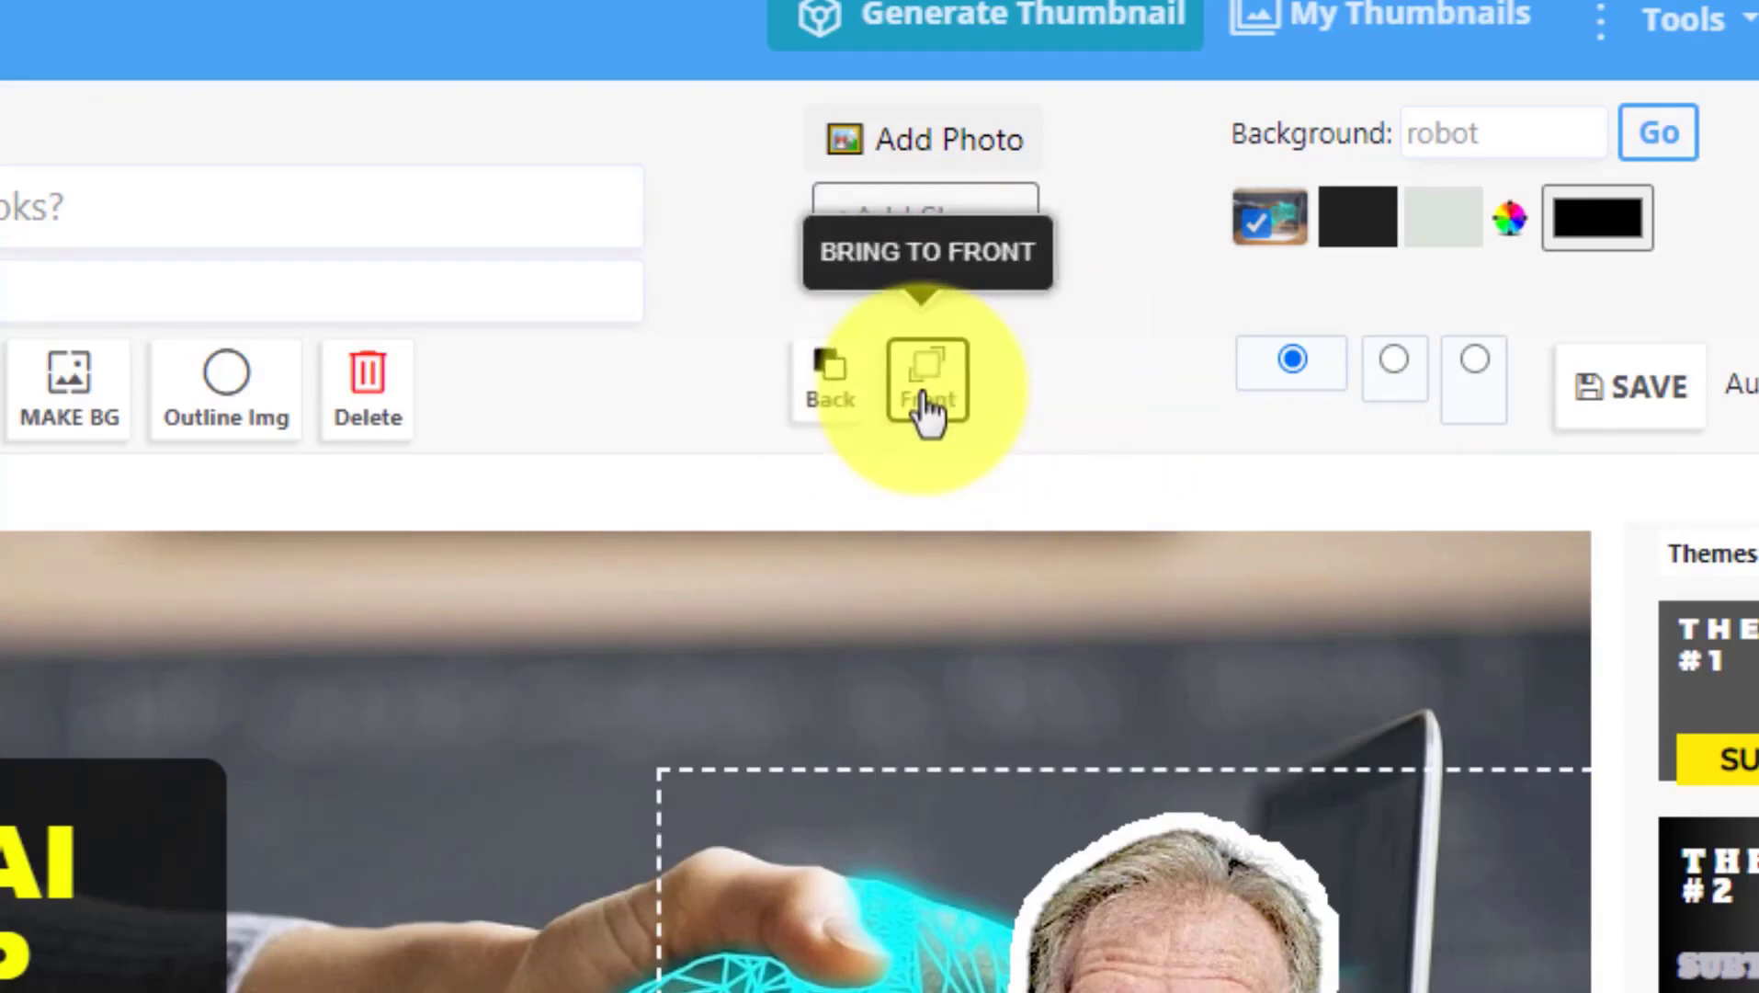
left_click(928, 405)
Step: Move the portrait to the thumbnail's lower left and the title box to its right side, then save the thumbnail
left_click_drag(982, 825, 770, 611)
left_click_drag(562, 421, 945, 398)
left_click_drag(740, 561, 613, 544)
left_click_drag(1021, 461, 1043, 517)
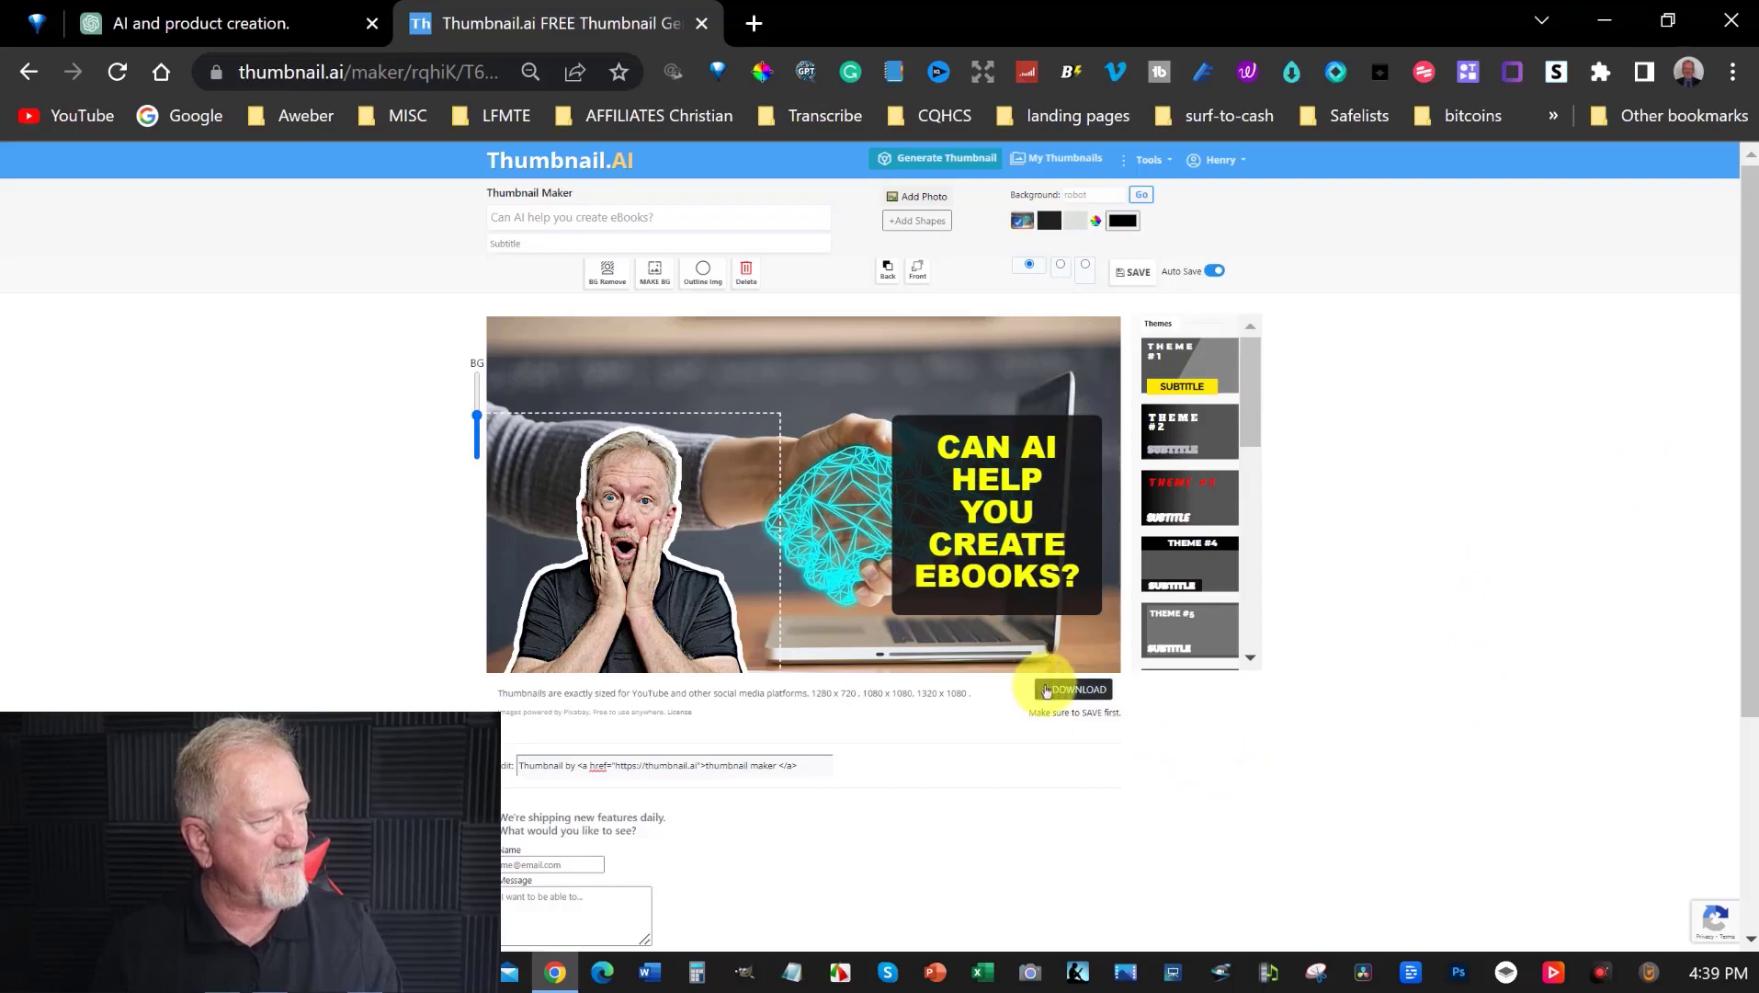
left_click(1137, 272)
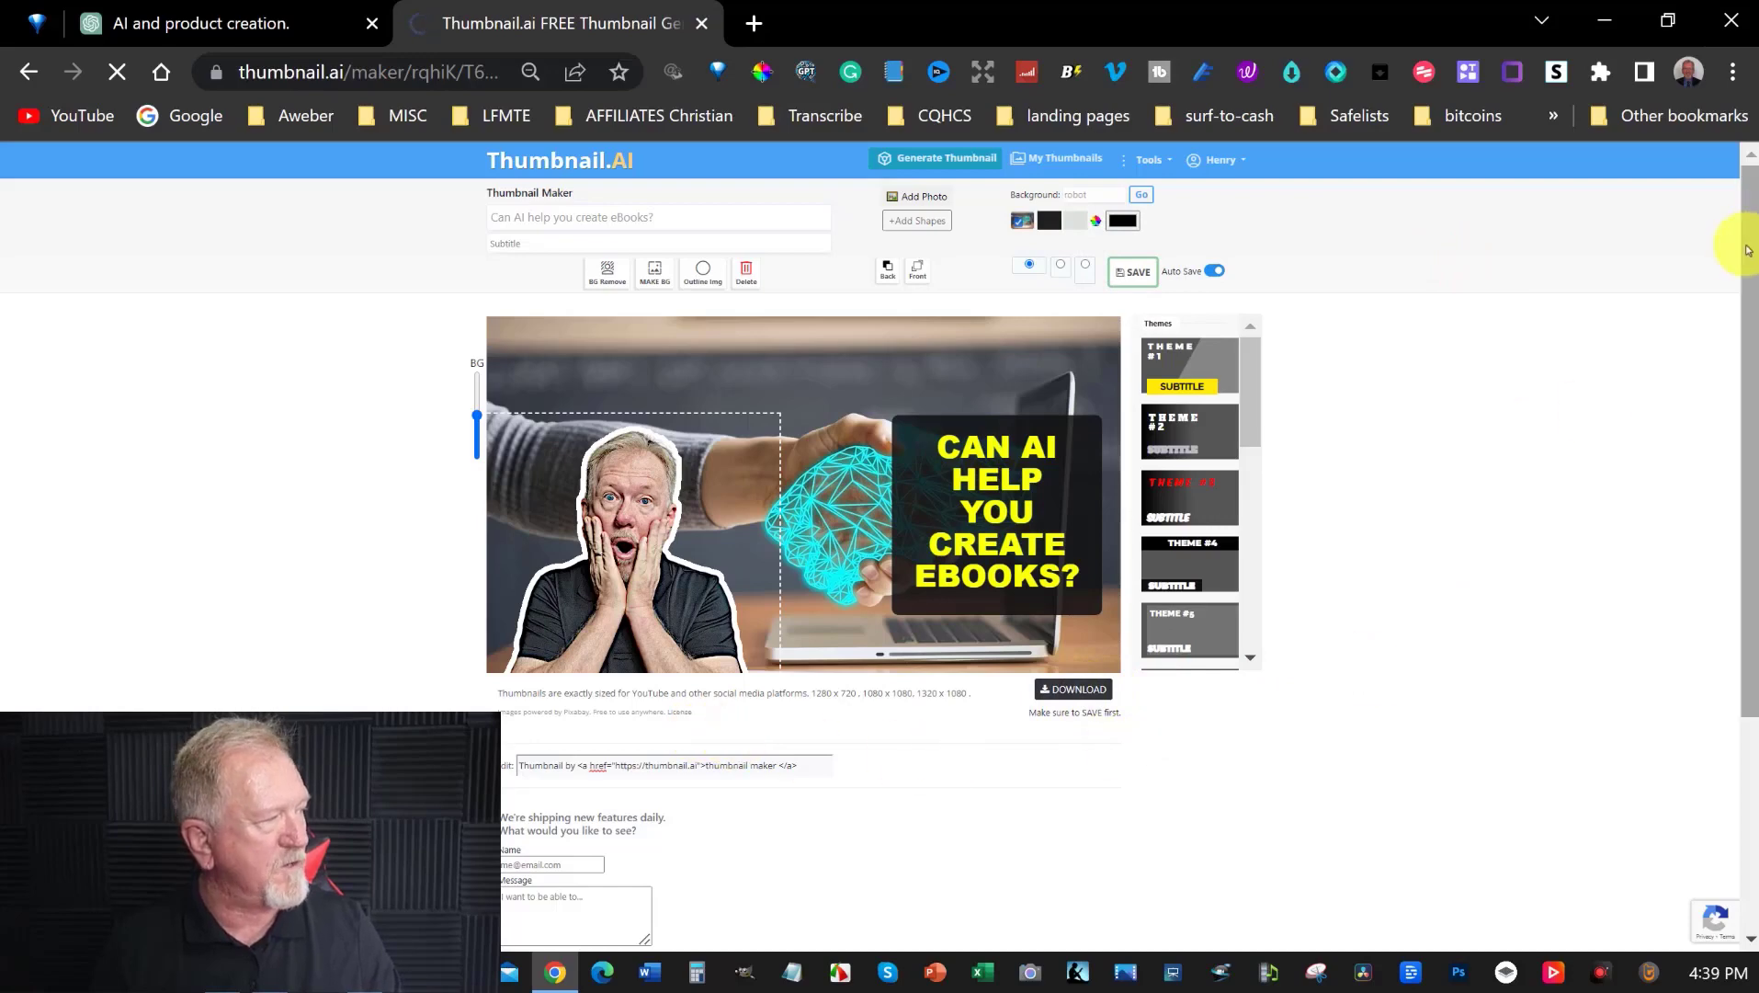
Step: Examine the Thumbnail.ai credit line with its HTML link below the thumbnail and select its whole text
left_click_drag(1743, 243, 1744, 361)
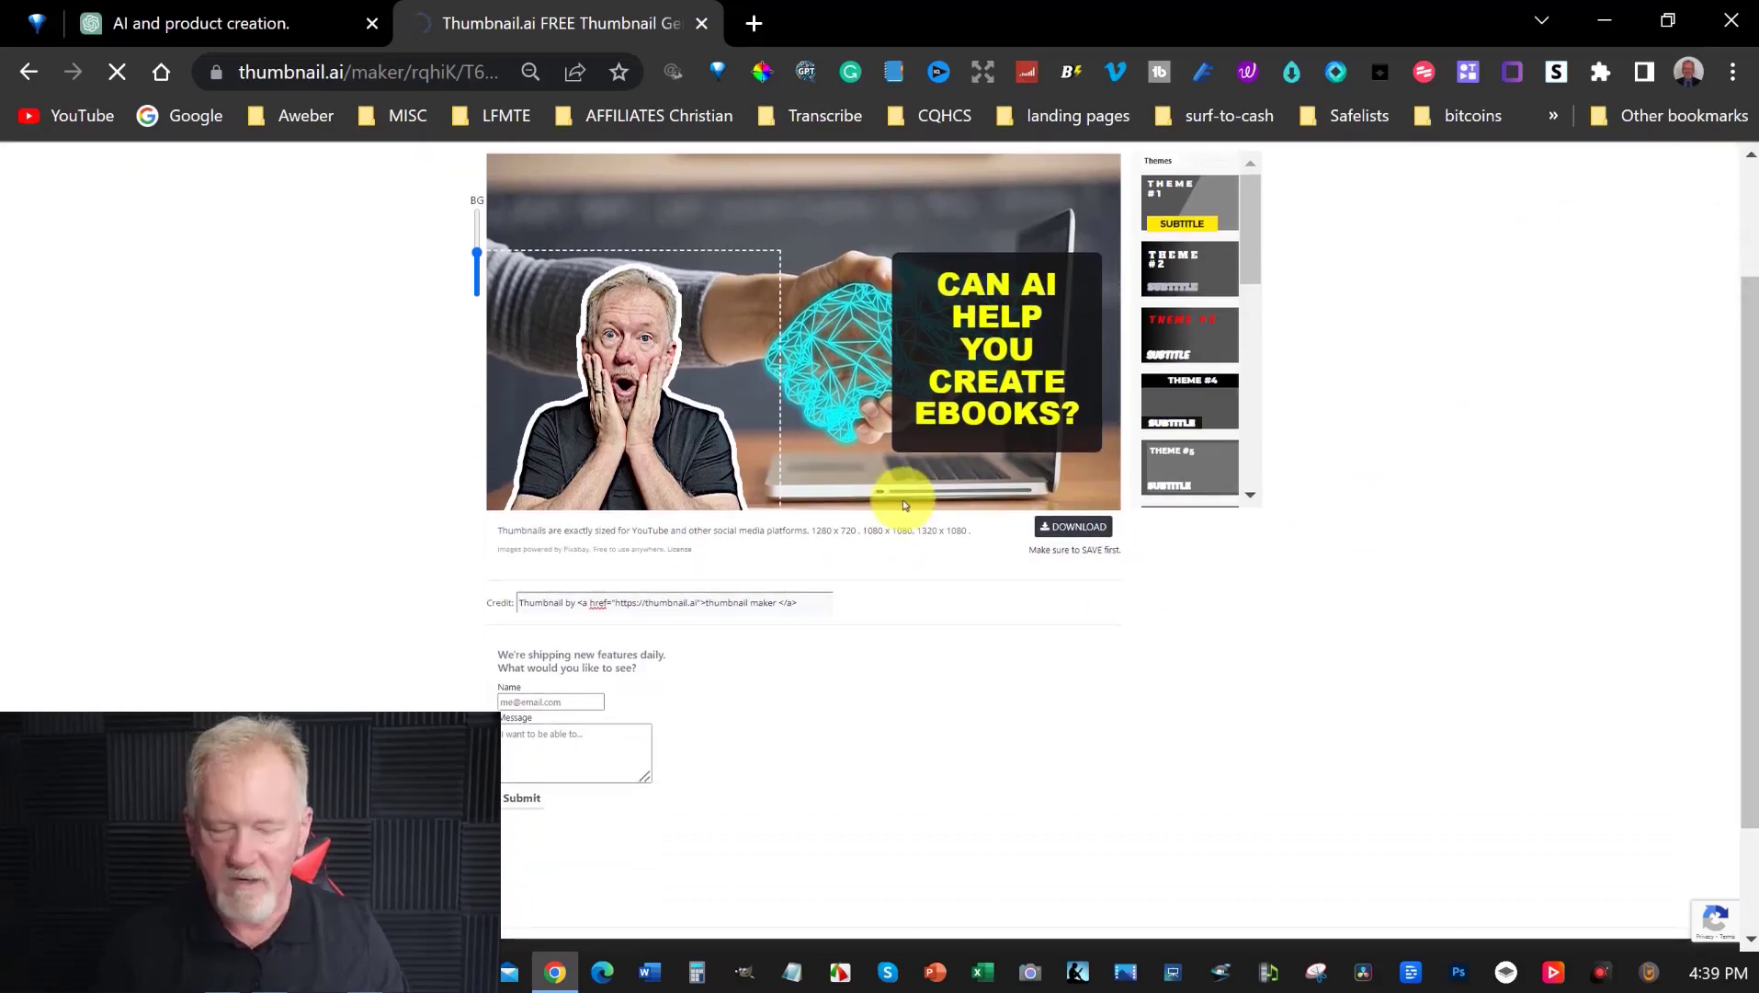
key("ctrl+plus")
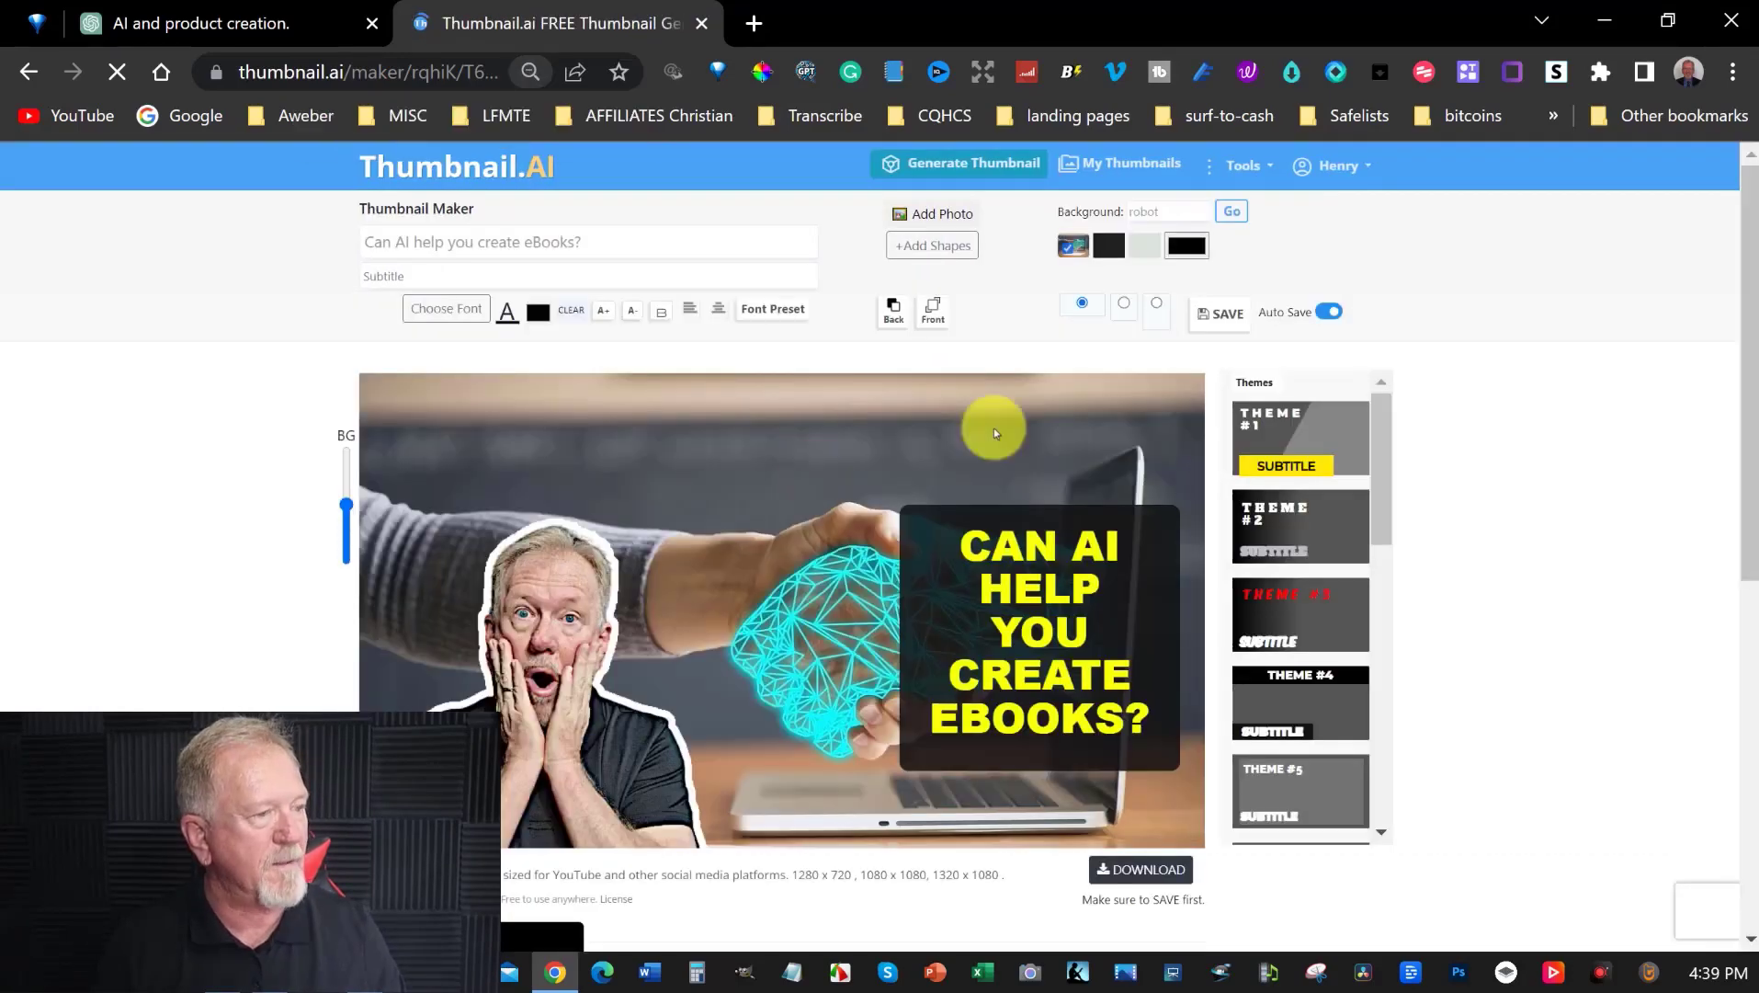
left_click_drag(1742, 243, 1747, 429)
scroll(1746, 429, "down", 3)
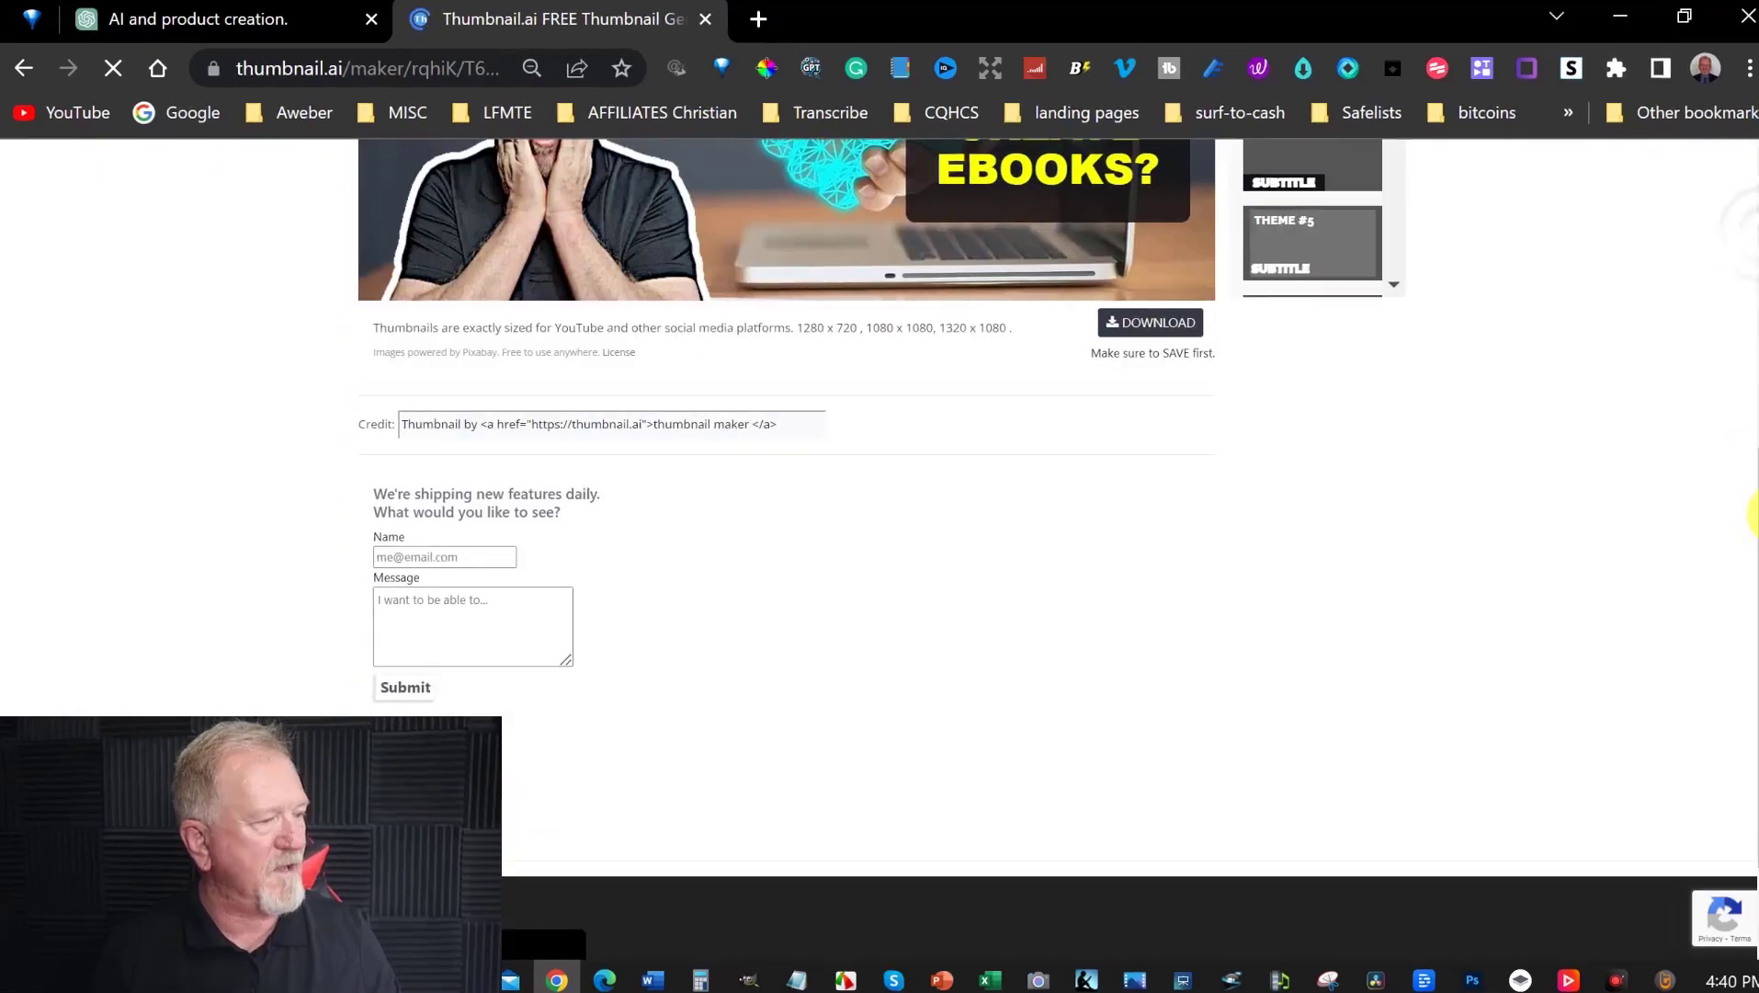
left_click(411, 420)
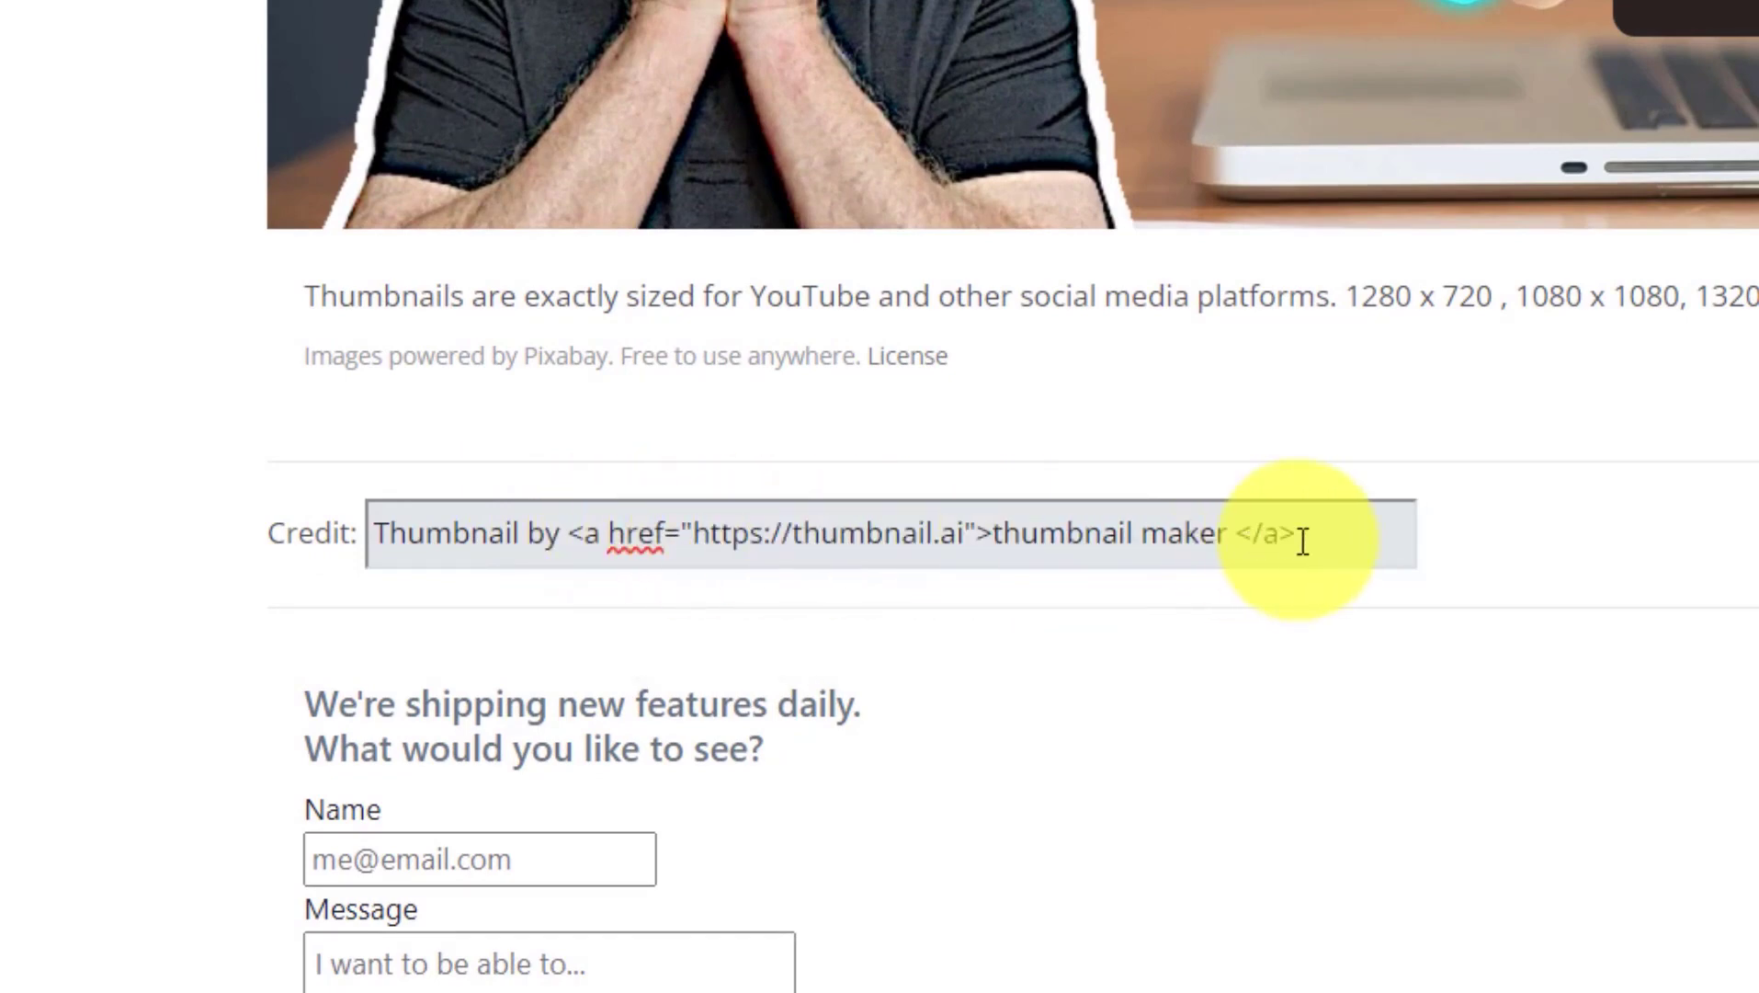
left_click_drag(1306, 541, 183, 494)
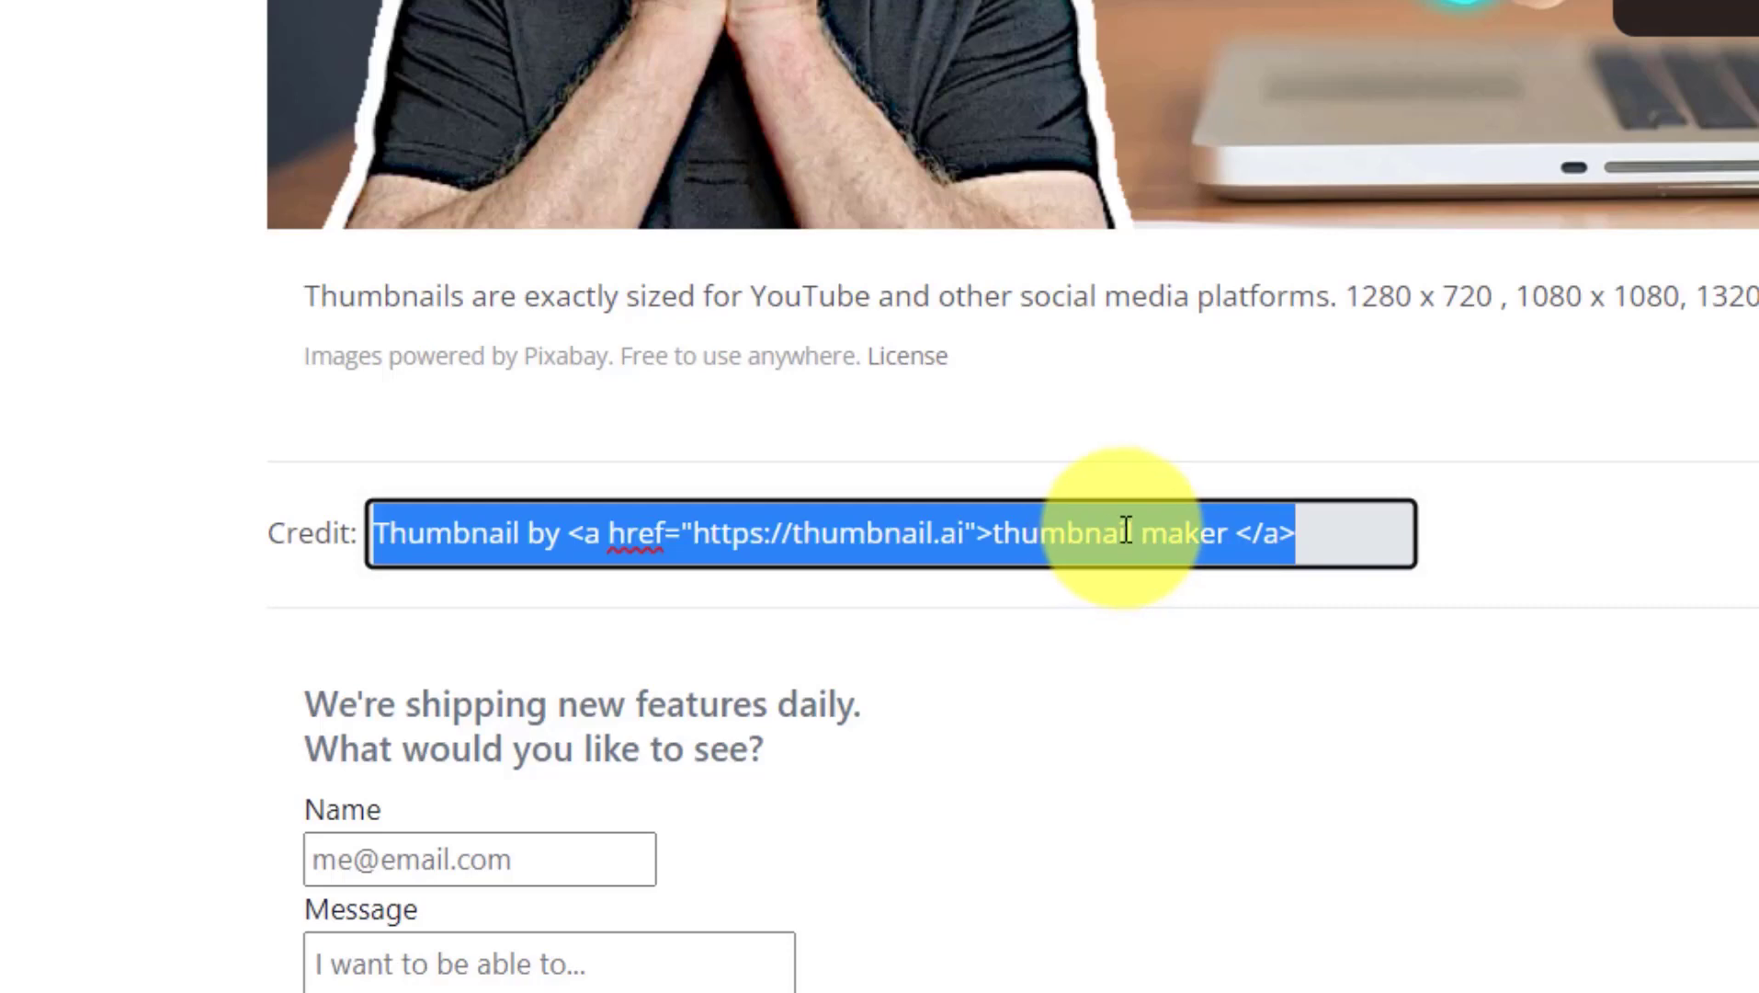
left_click(700, 530)
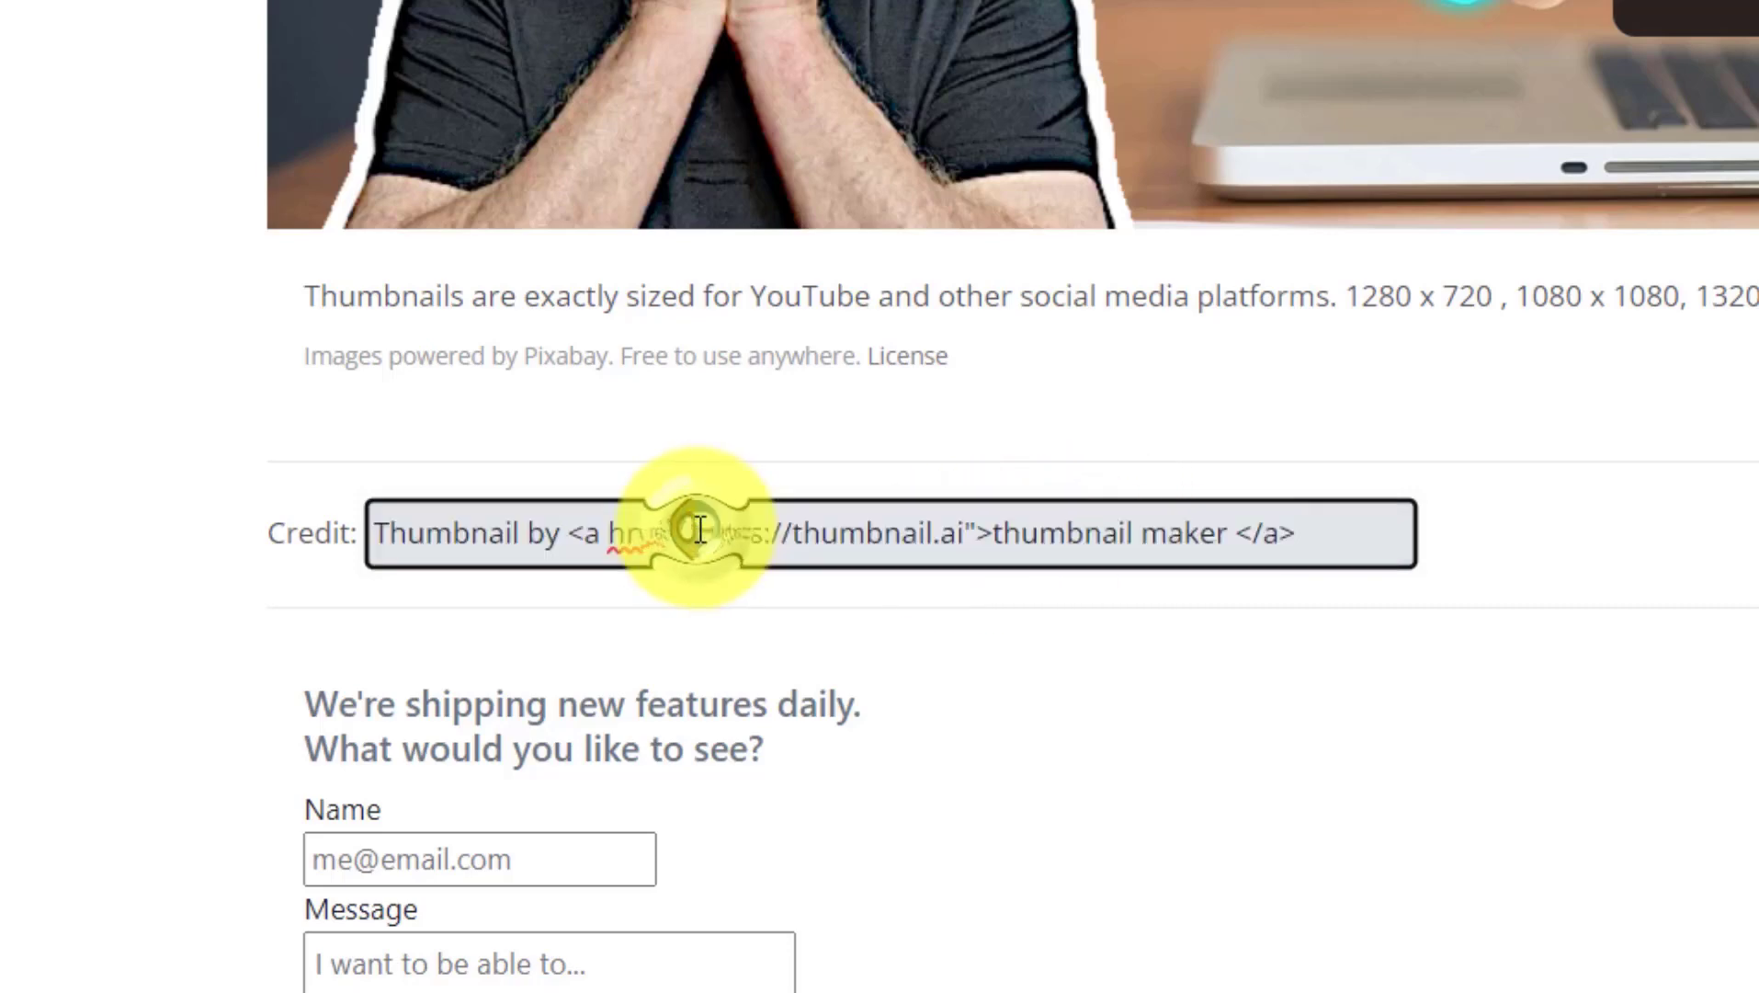
double_click(911, 549)
key("ctrl+a")
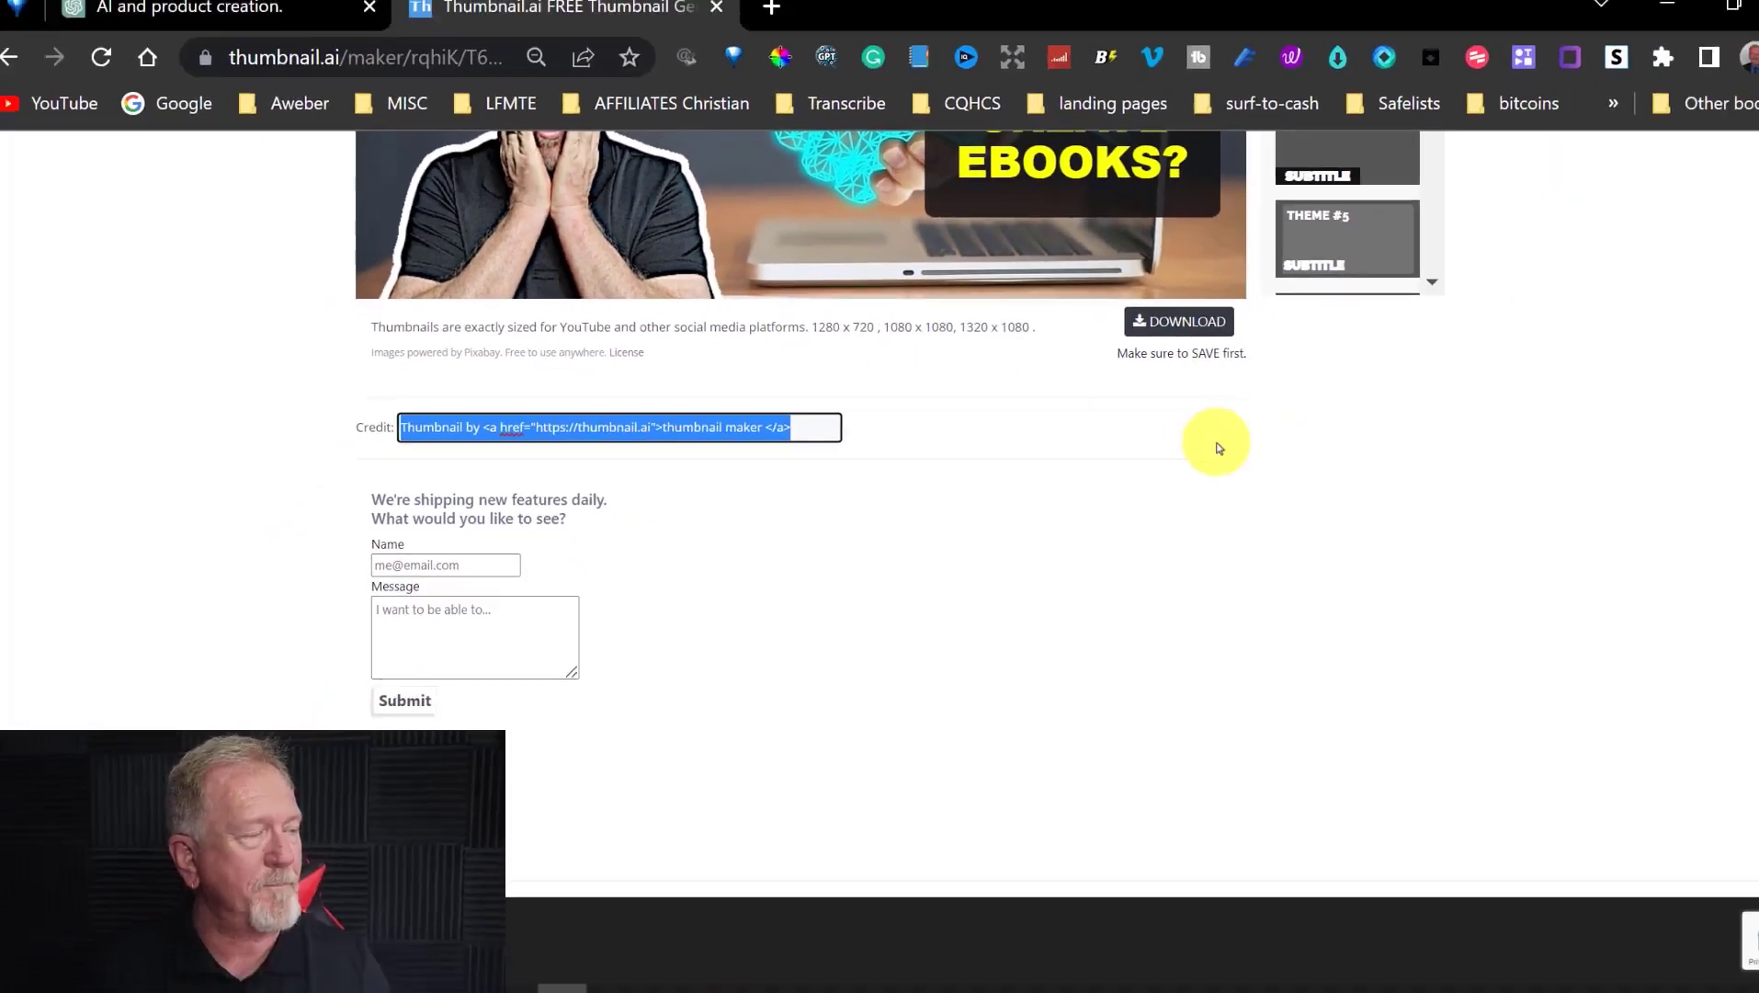
Step: Try the plain light grey and dark backgrounds, then switch back to the handshake picture
scroll(1038, 487, "up", 5)
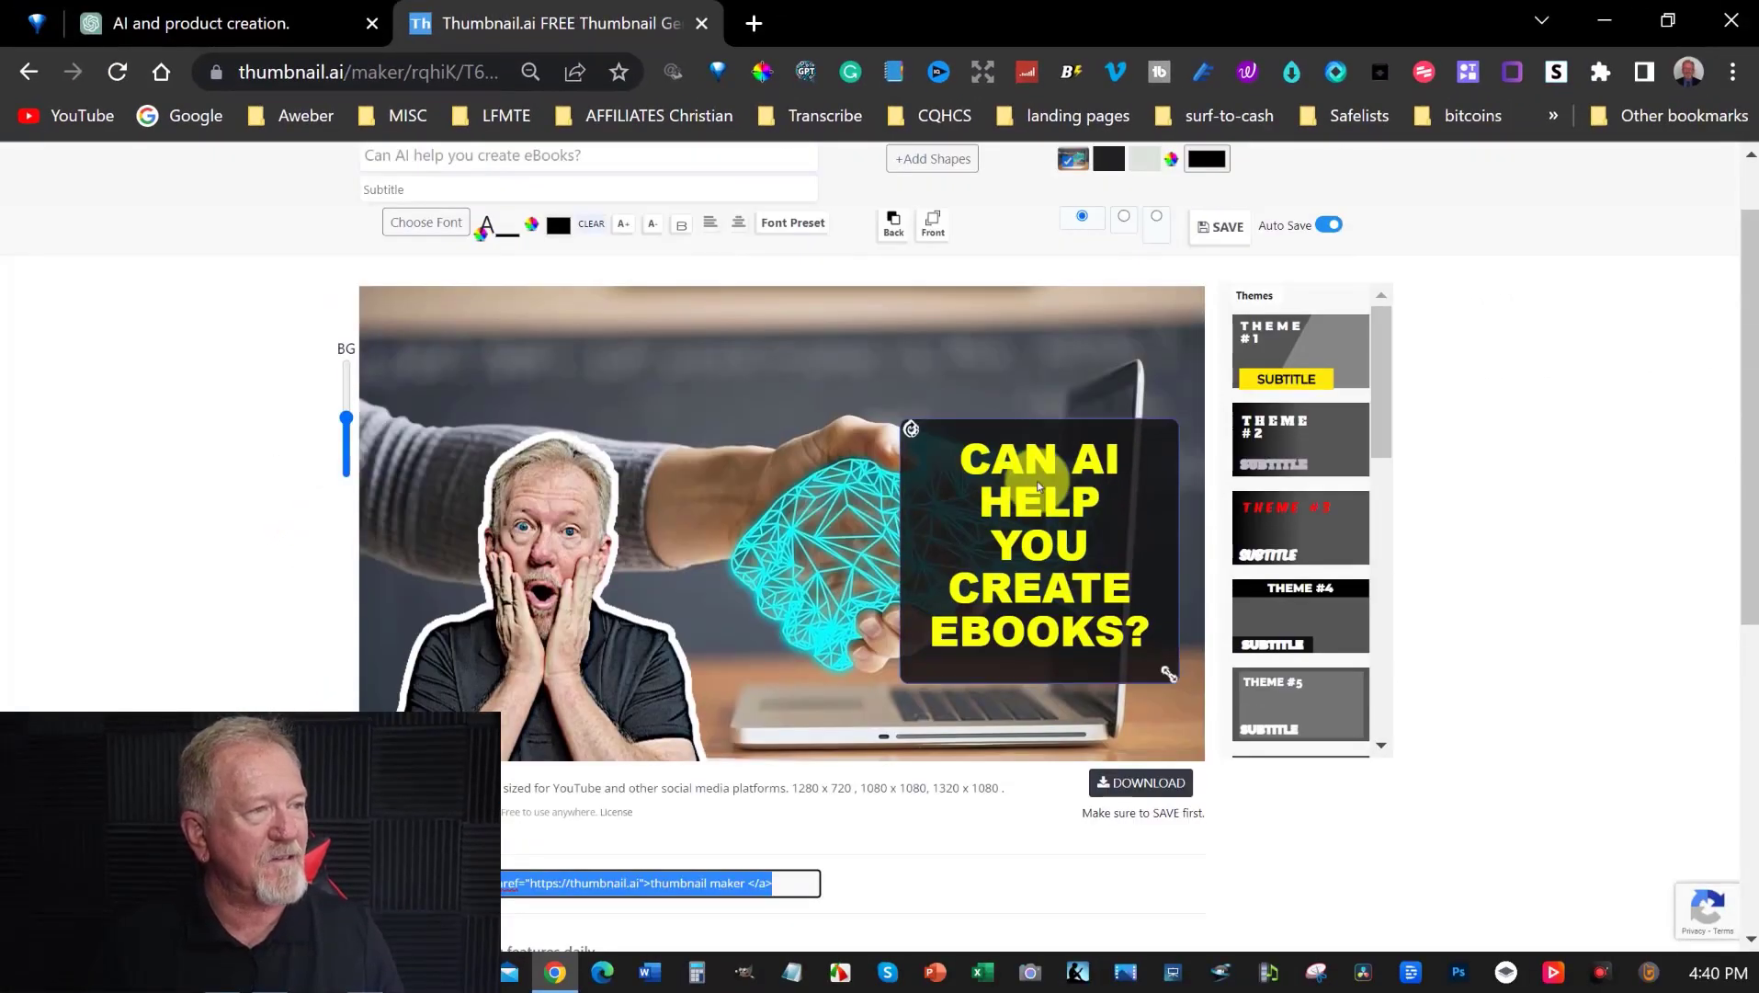
scroll(1038, 487, "up", 1)
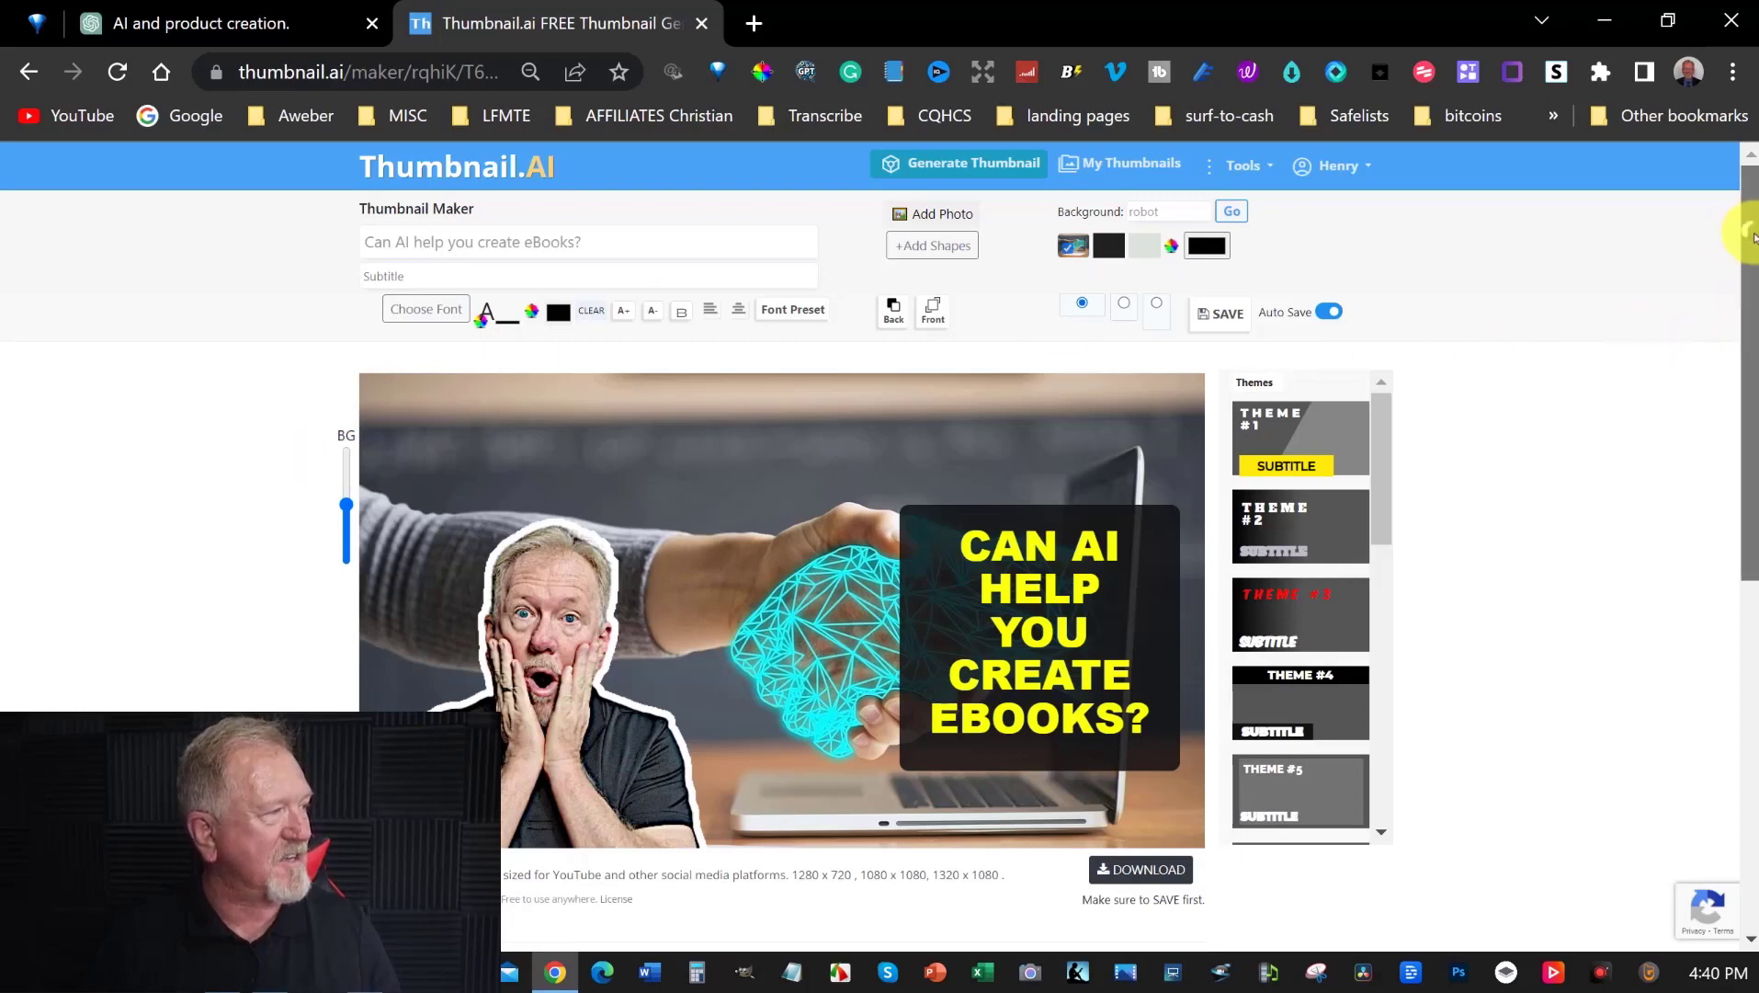
left_click_drag(1744, 225, 1747, 296)
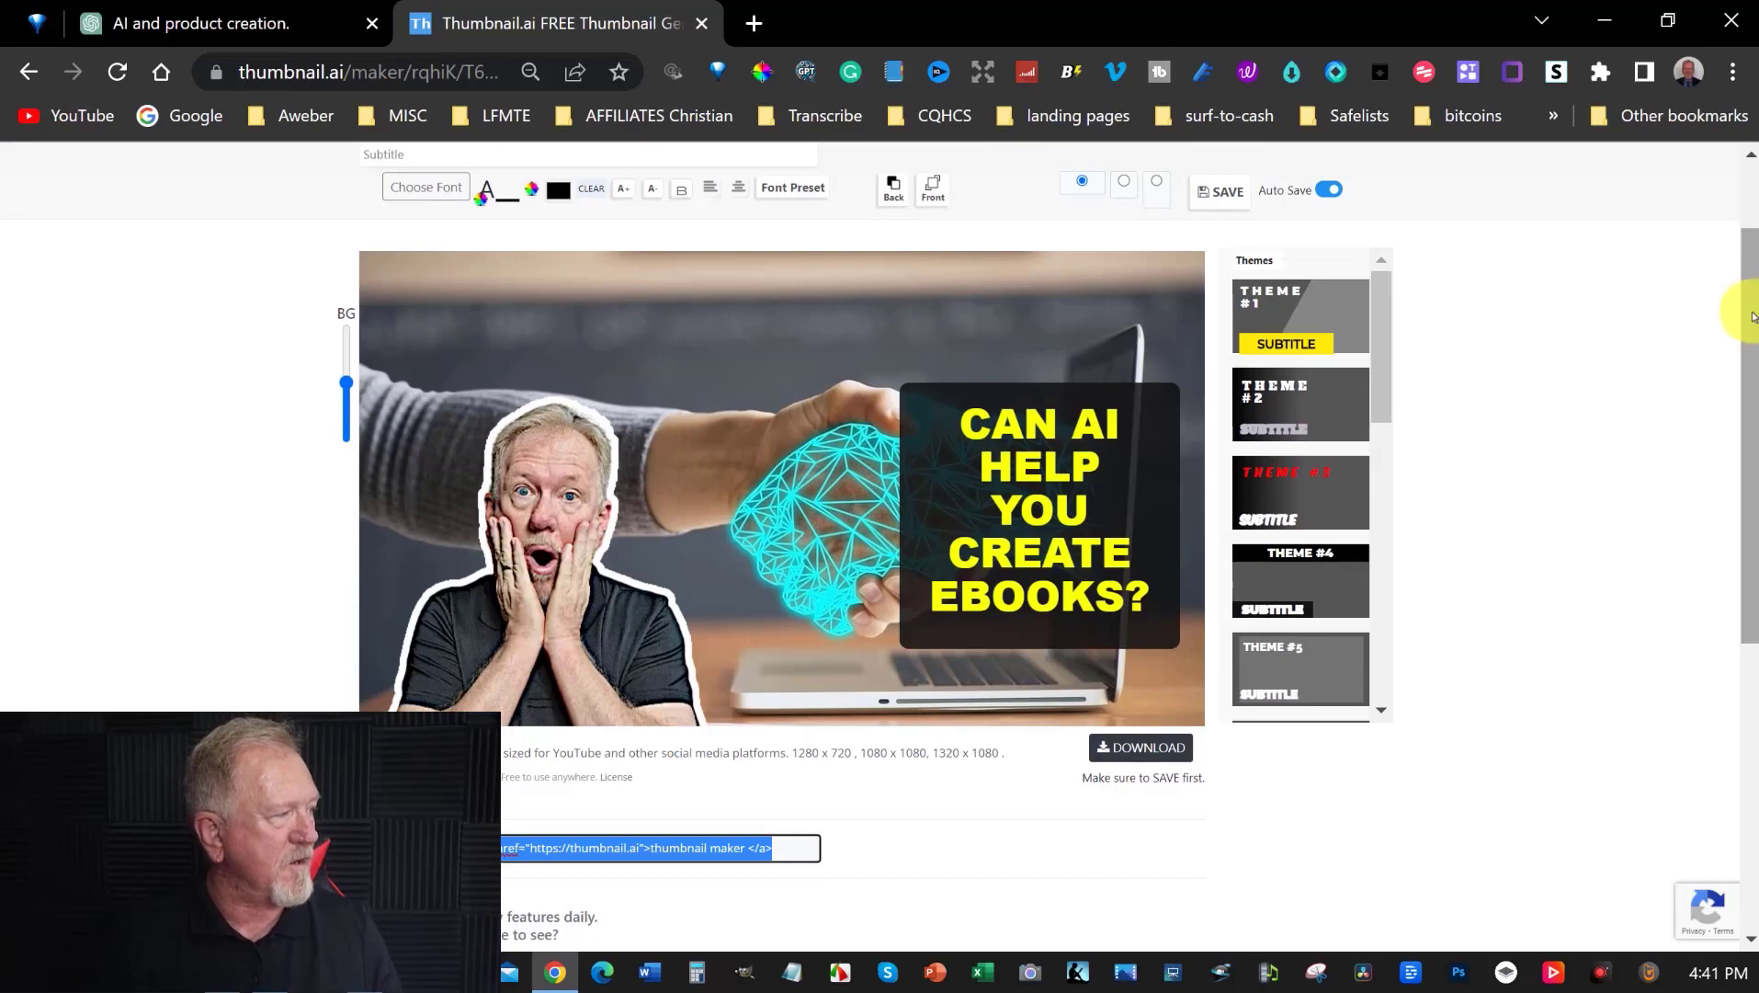
scroll(1737, 322, "up", 2)
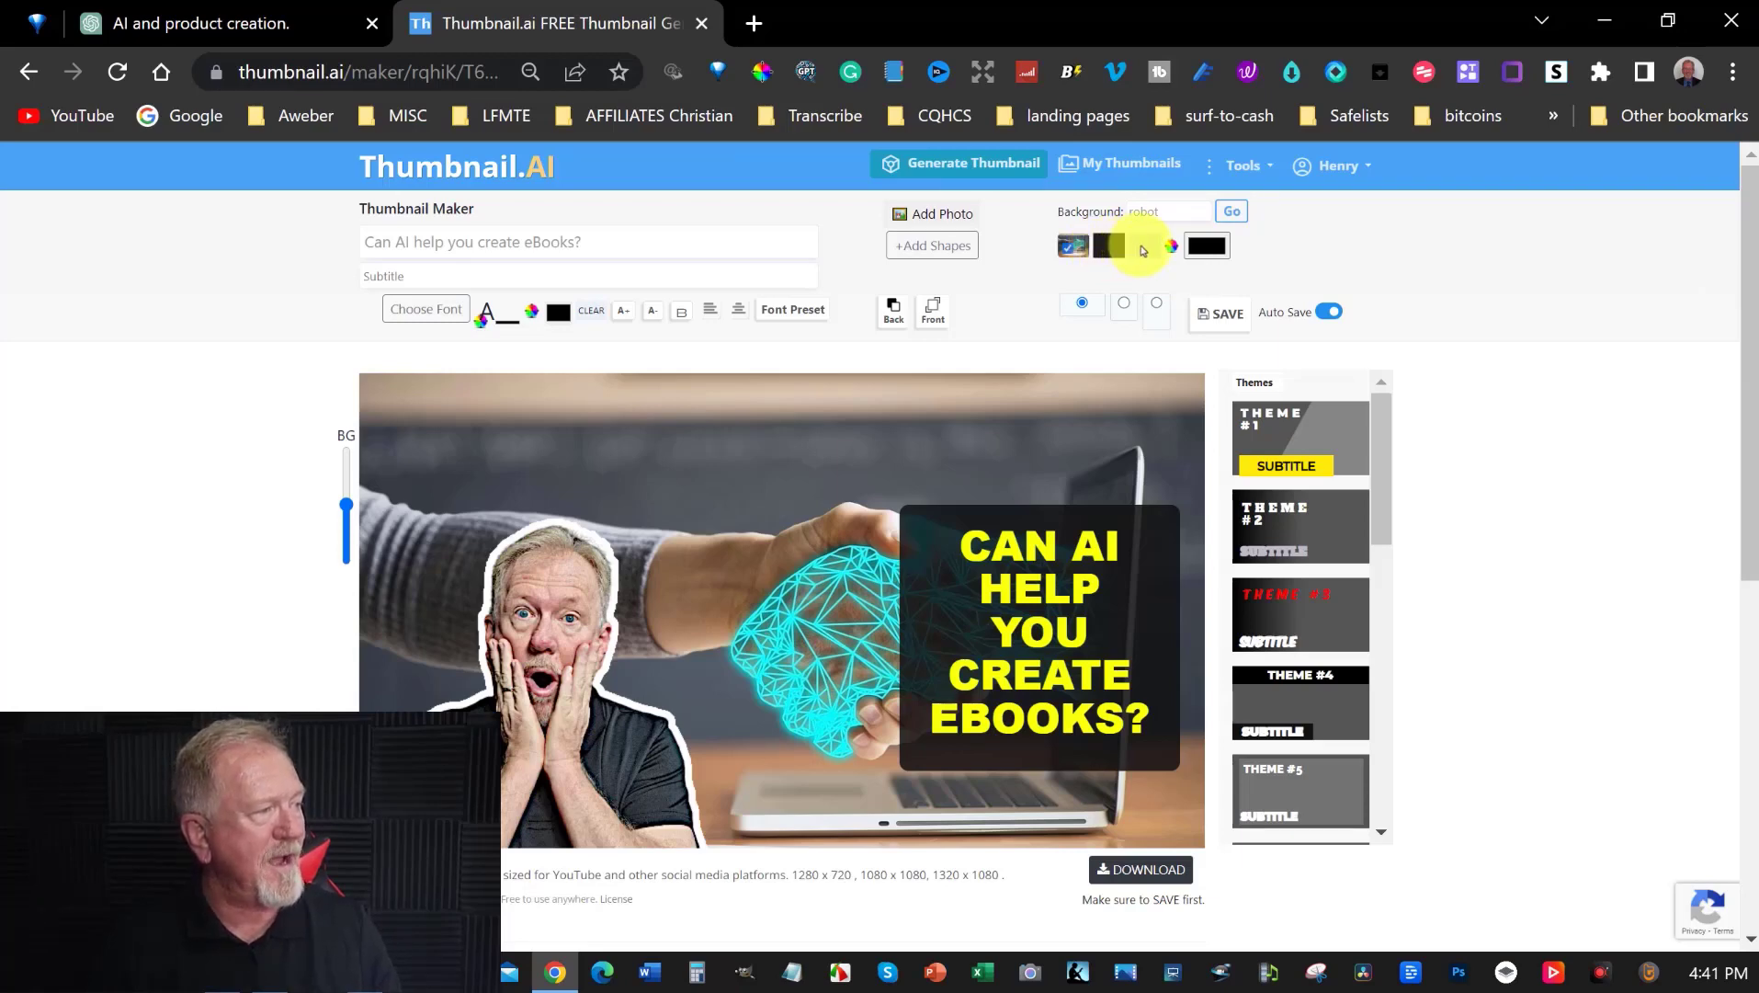
left_click(1142, 250)
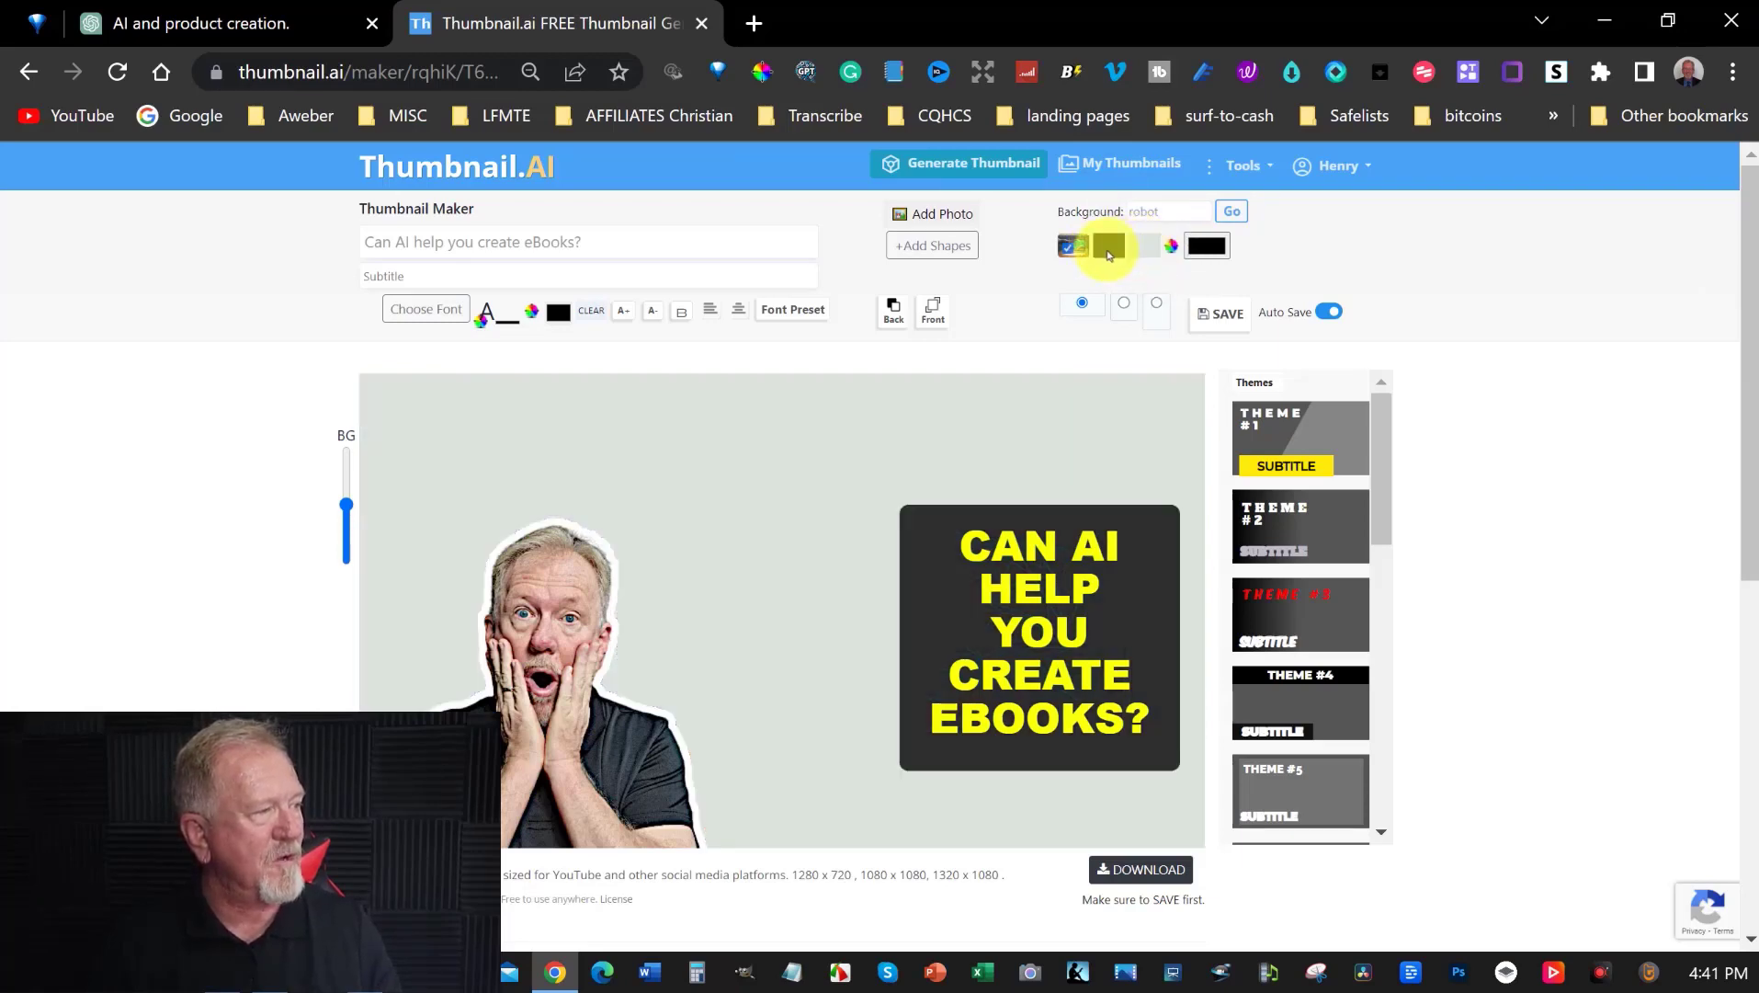
left_click(1109, 250)
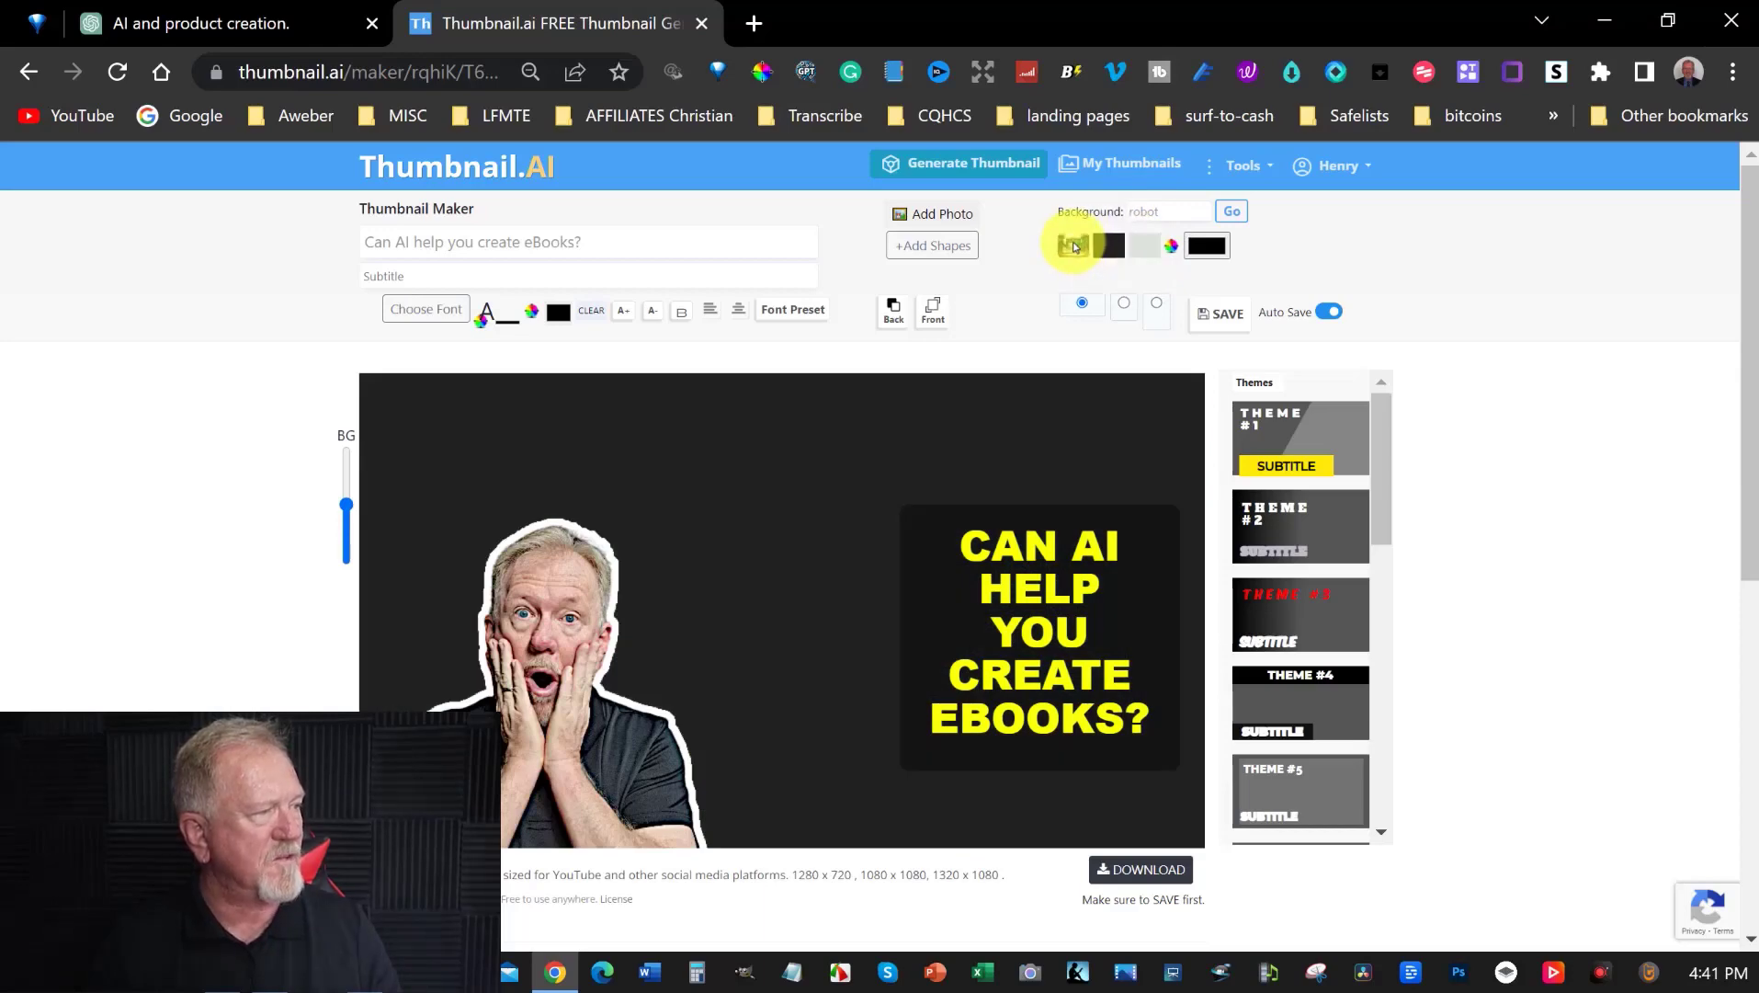
left_click(1073, 247)
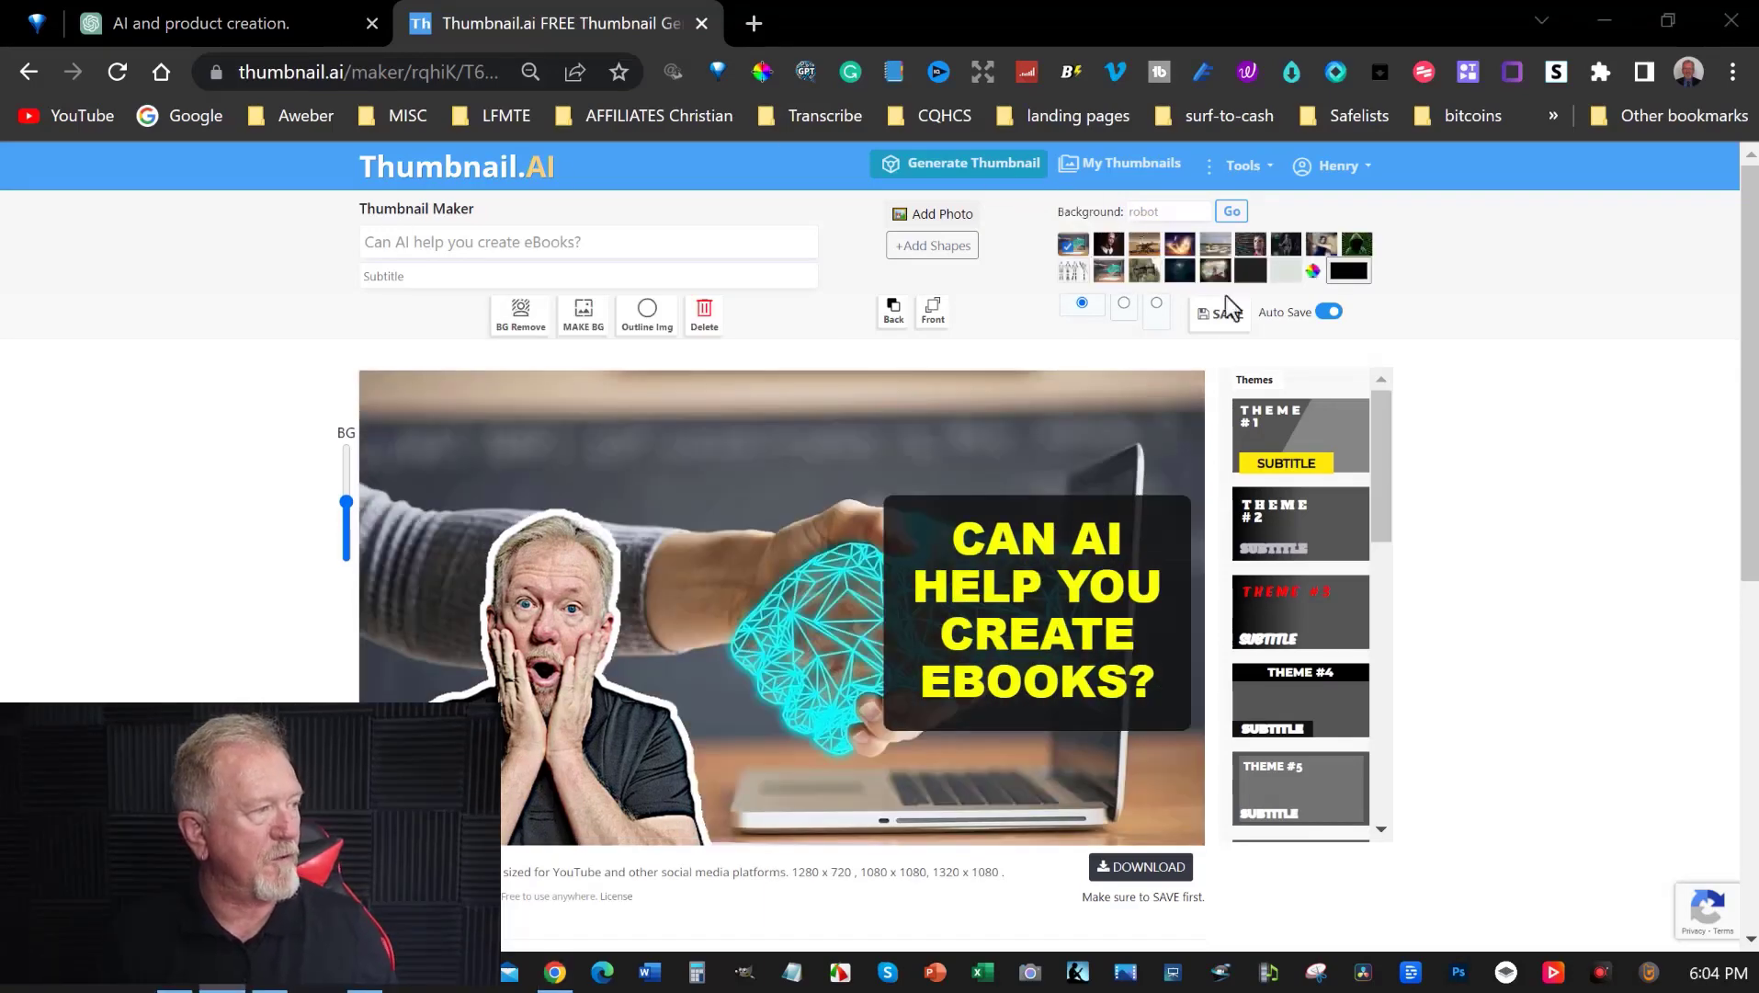
Step: Save the finished thumbnail and download it
left_click(1223, 316)
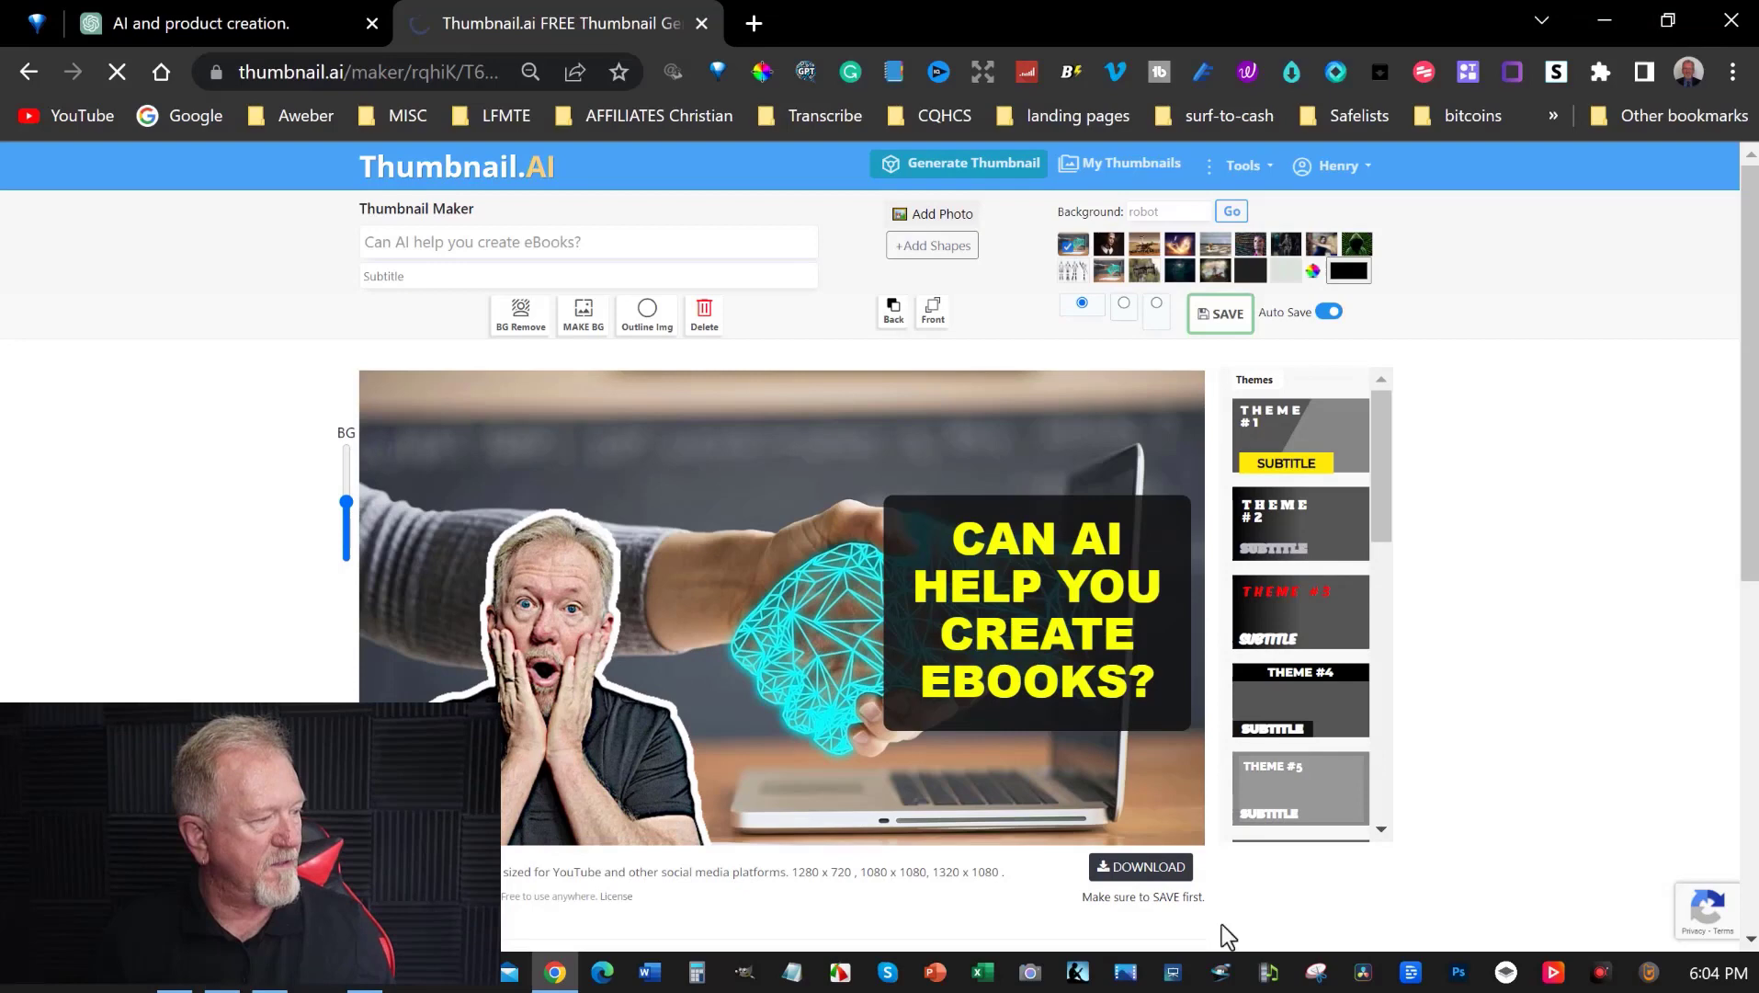
left_click(1145, 873)
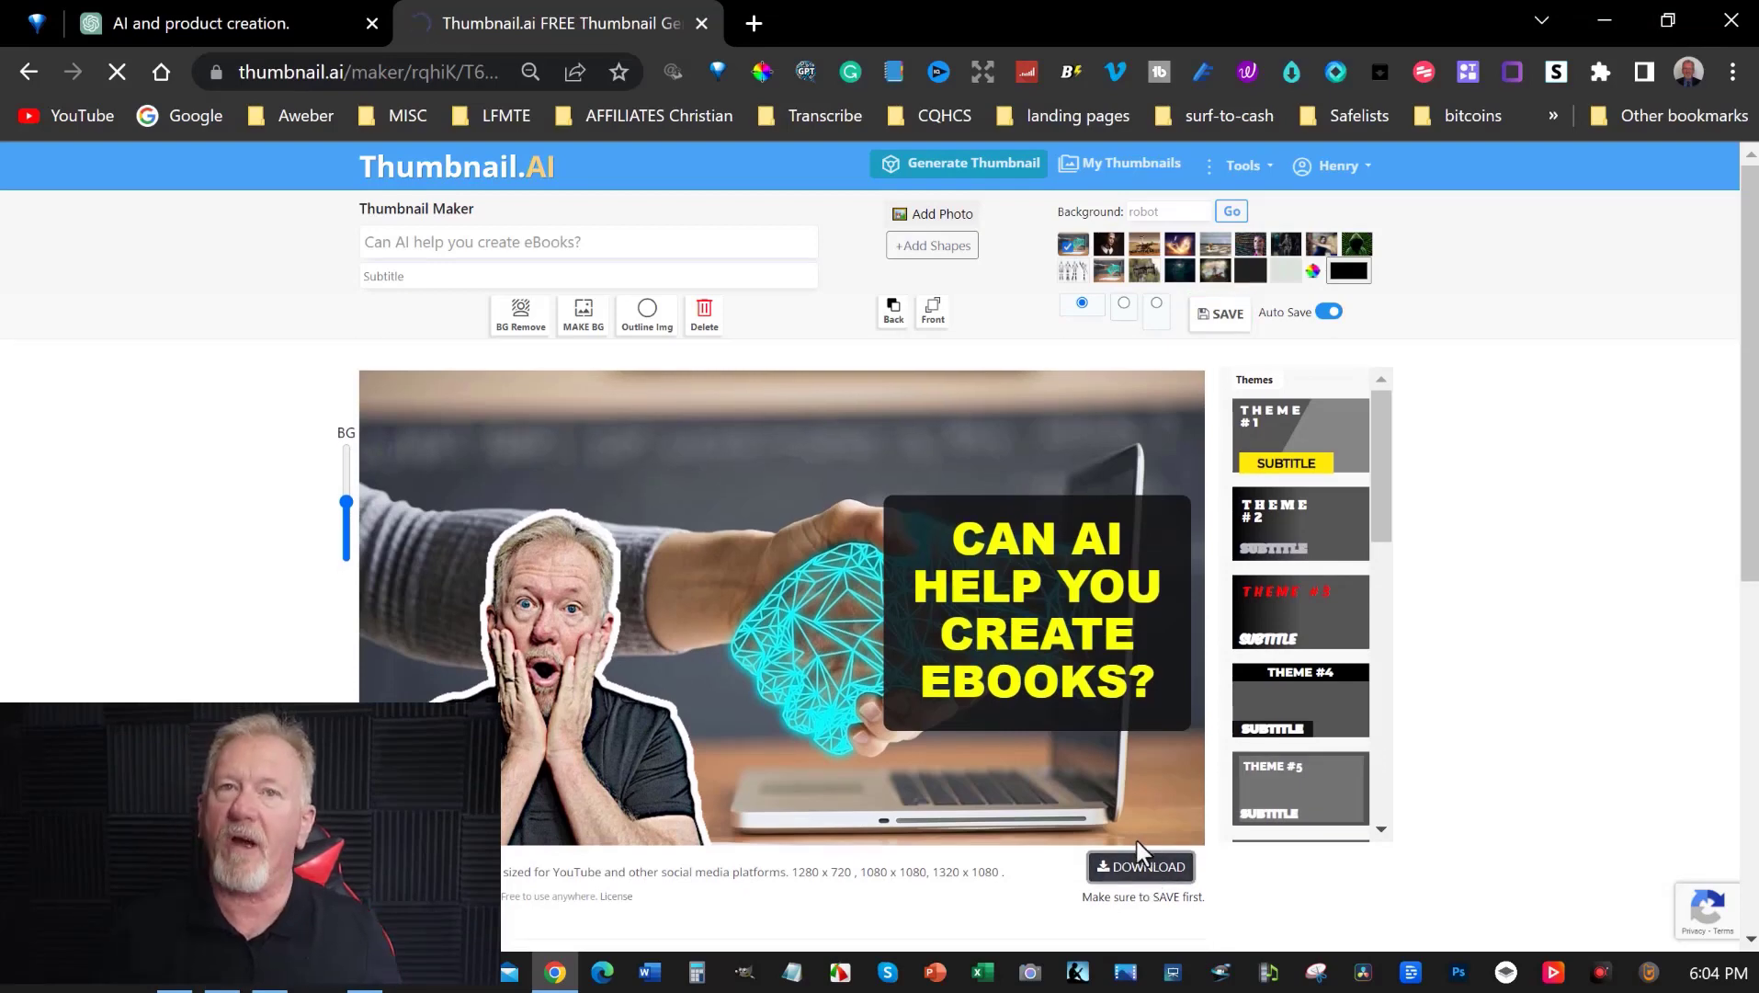